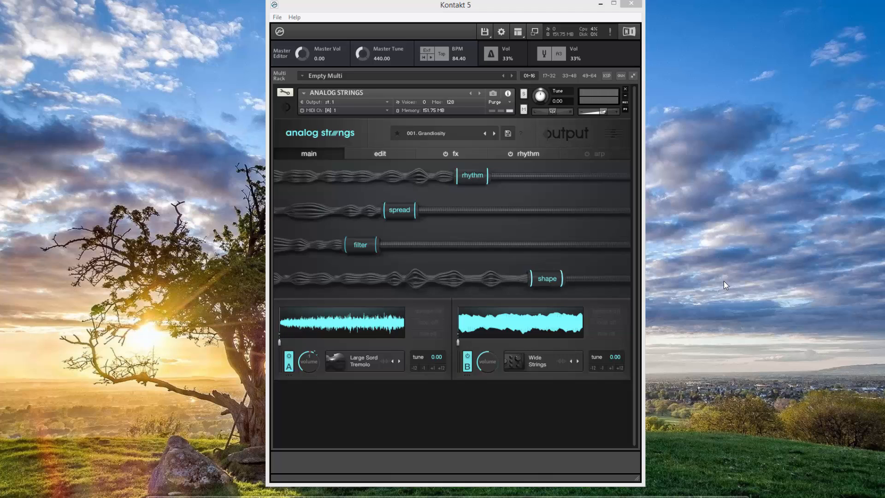
Step: Show Kontakt's on-screen keyboard and Libraries browser, then move the Kontakt window left
click(518, 32)
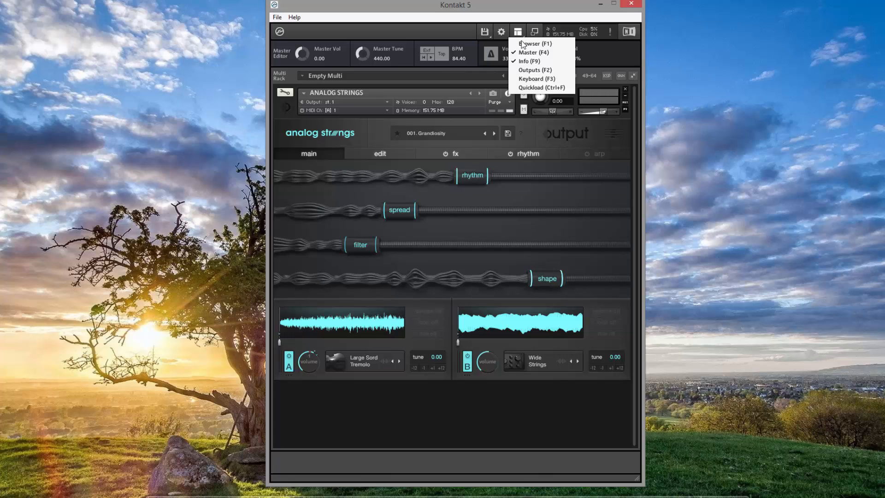
click(531, 78)
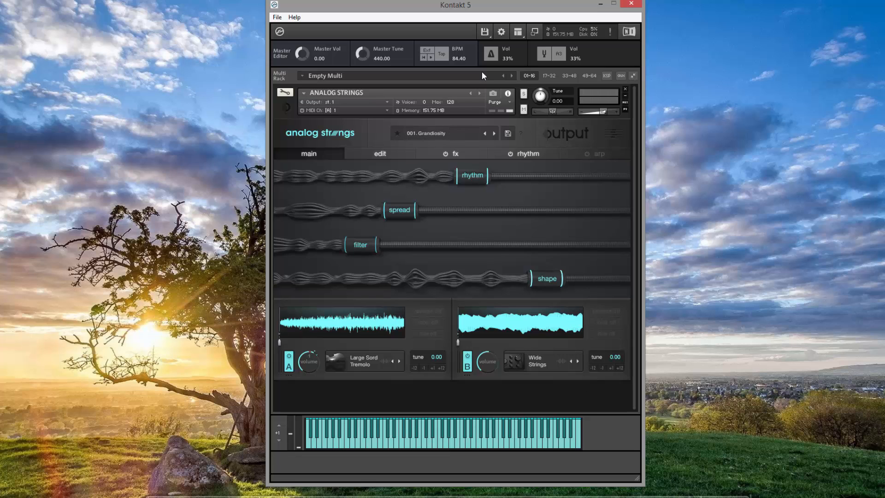
click(518, 31)
click(521, 41)
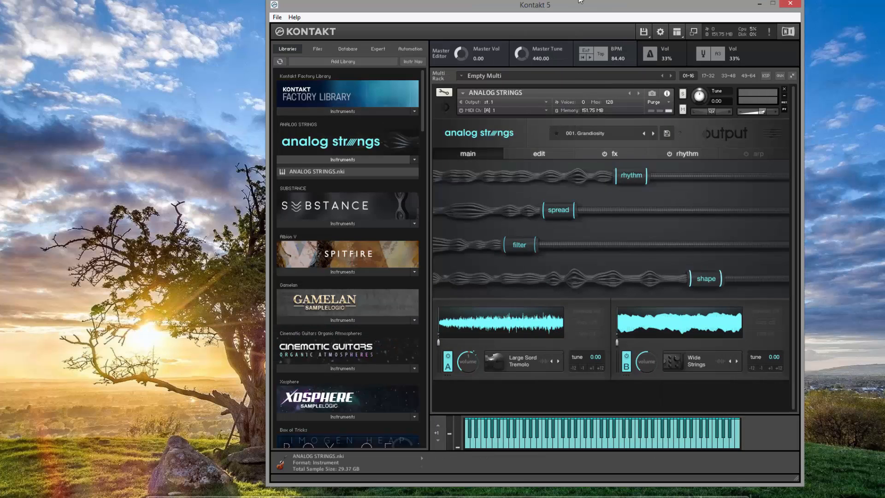
drag(580, 1, 423, 5)
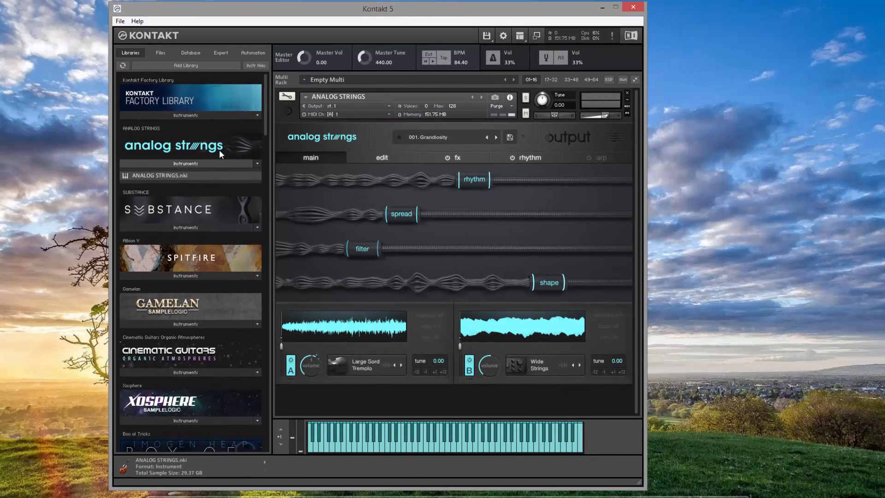
Step: Remove Analog Strings from the rack and start a batch re-save, cancelling the first folder choice
click(627, 93)
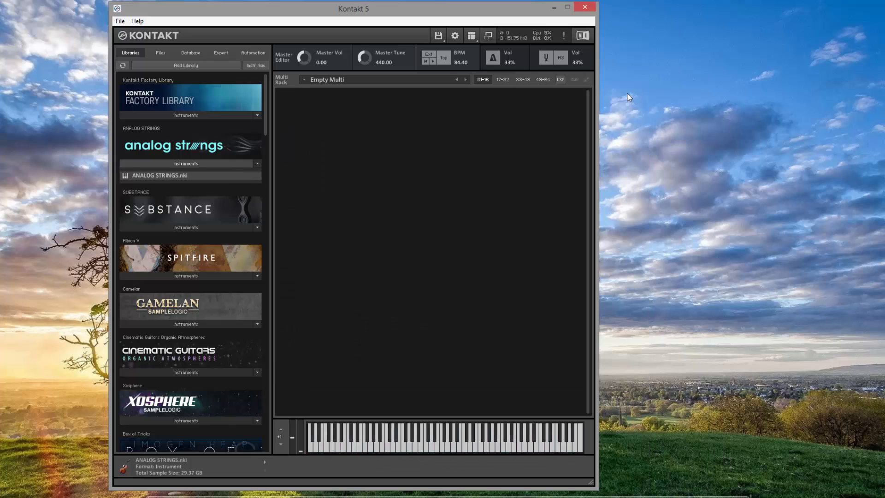
click(446, 40)
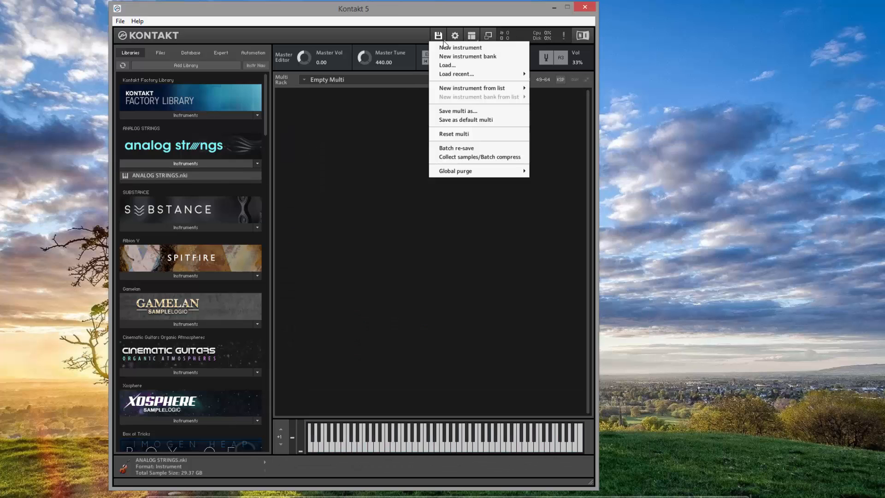
click(464, 152)
click(494, 307)
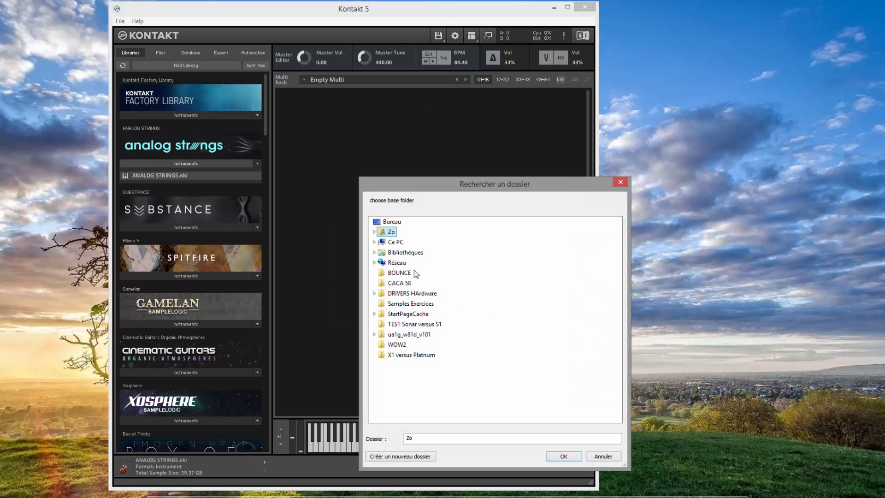
double_click(395, 244)
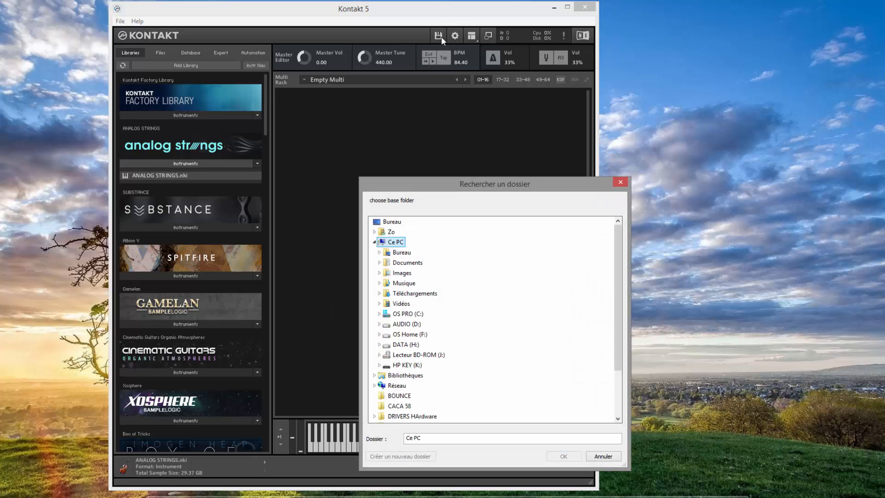
click(603, 455)
Step: Batch re-save the ANALOG STRINGS folder under DATA (H:) > Library > Output Sounds
click(446, 41)
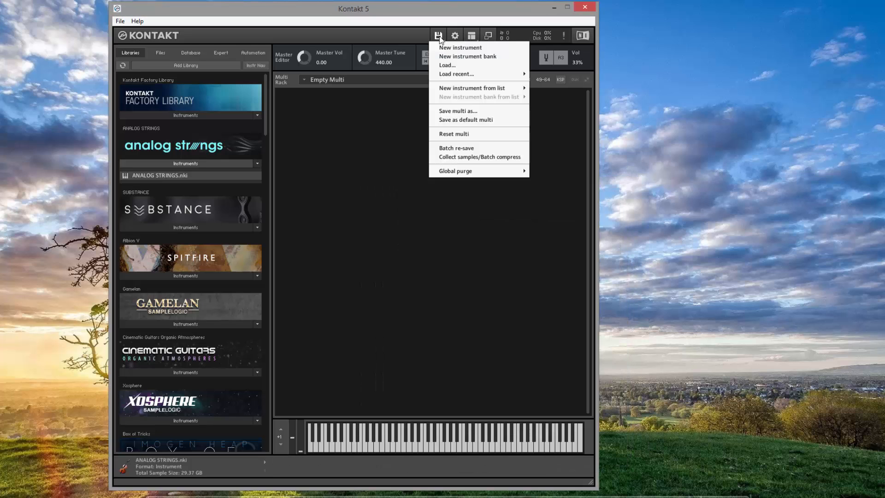
click(462, 148)
click(494, 308)
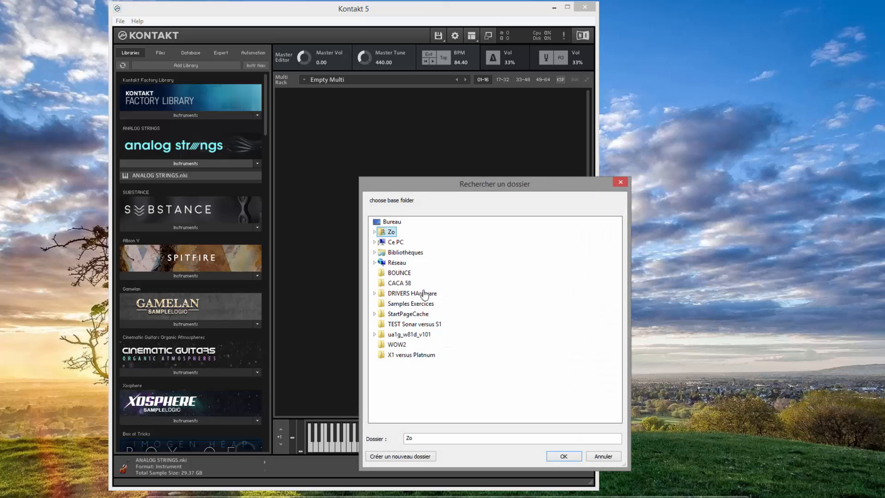
double_click(395, 242)
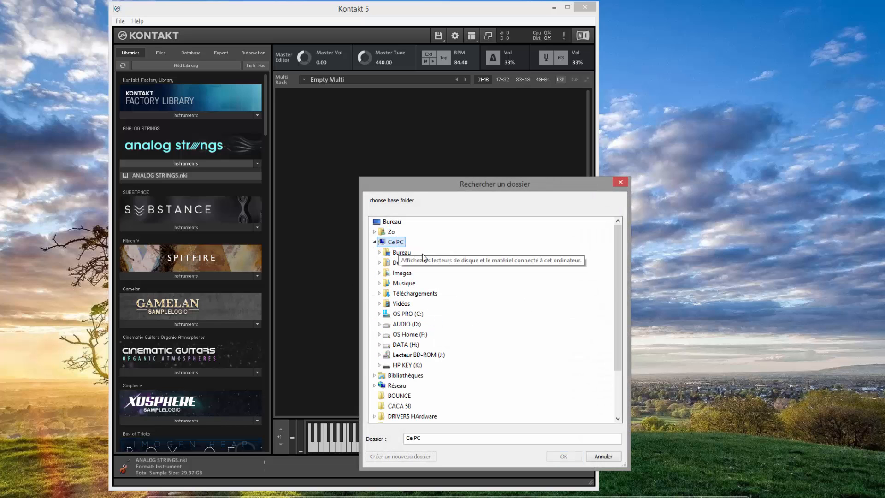
double_click(406, 344)
drag(498, 183, 454, 44)
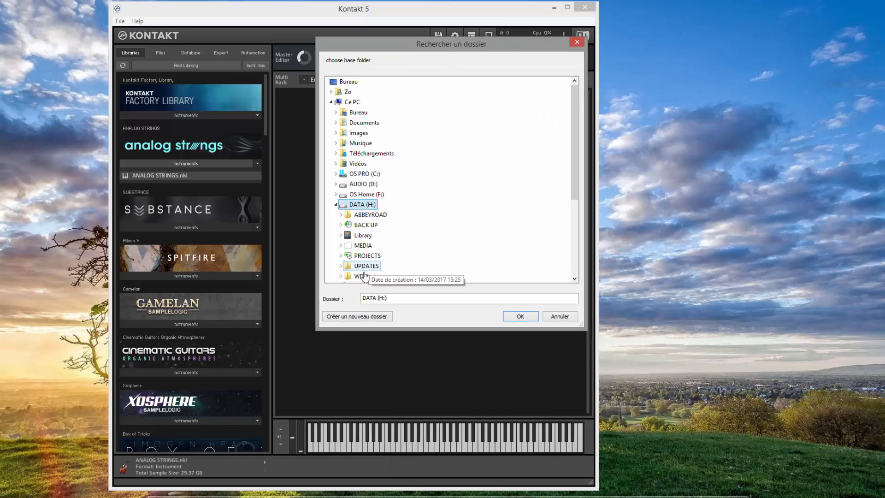
double_click(363, 236)
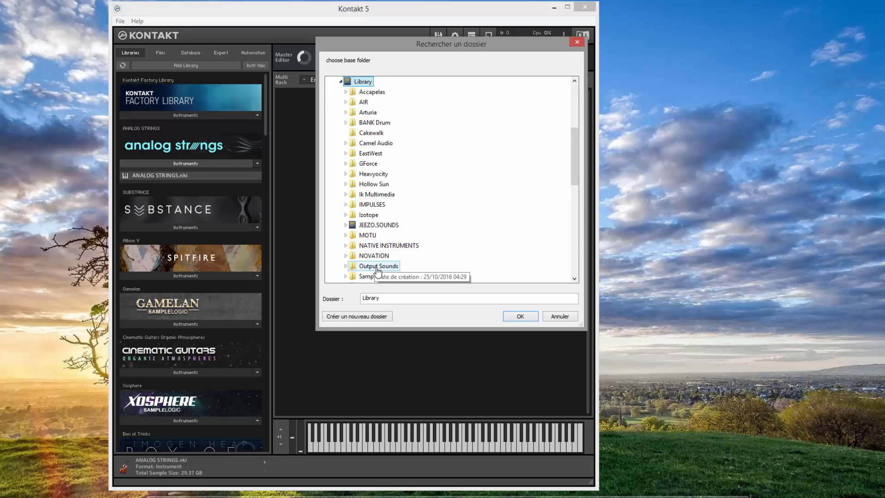
double_click(378, 266)
double_click(381, 225)
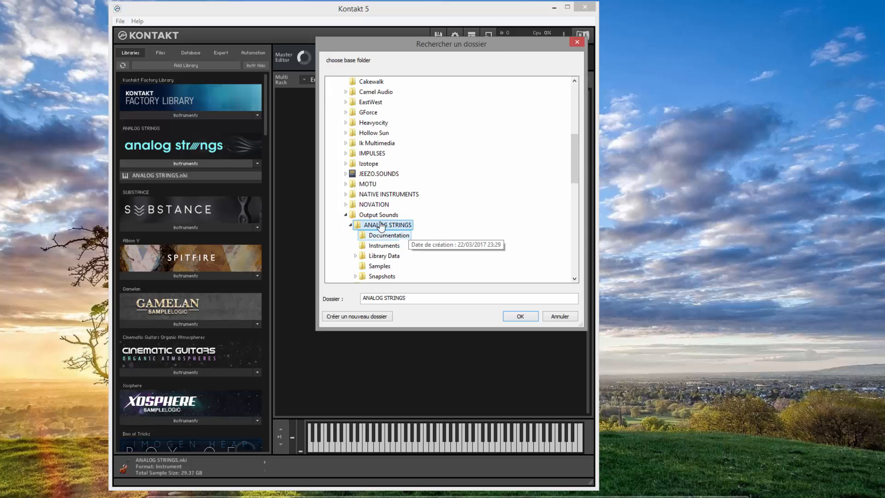
click(520, 316)
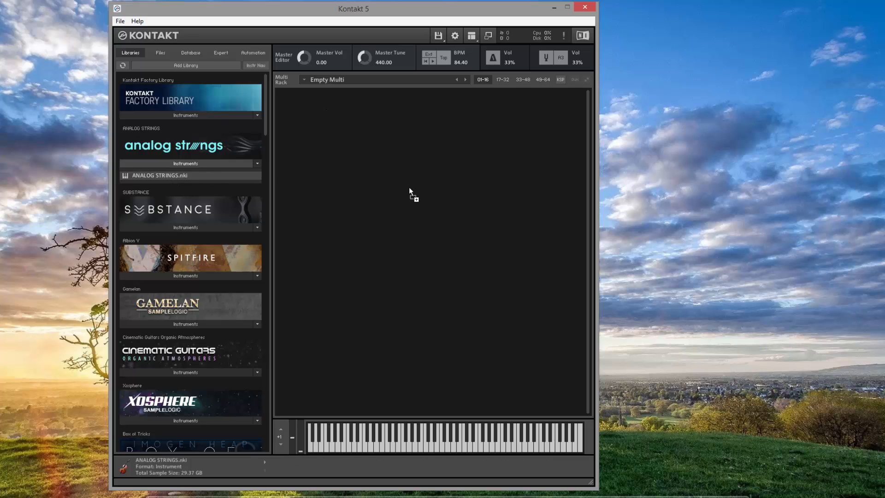
Step: Load ANALOG STRINGS.nki back into the empty rack, then close Kontakt
drag(409, 188, 409, 189)
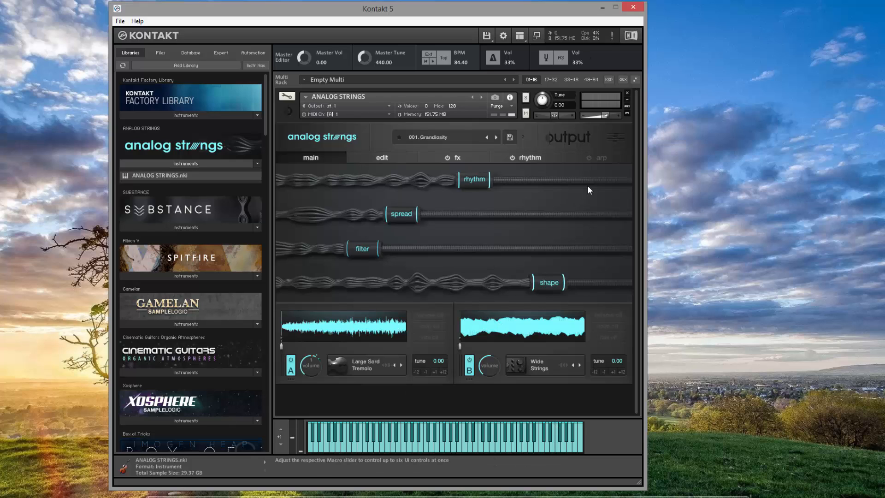
click(632, 7)
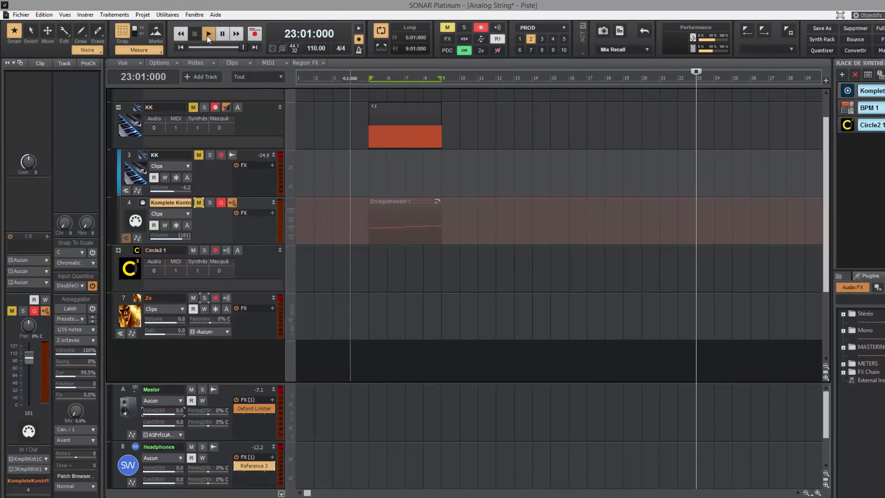
Step: Play and stop the loop, clear all track mutes, and open Komplete Kontrol on track 4
click(208, 39)
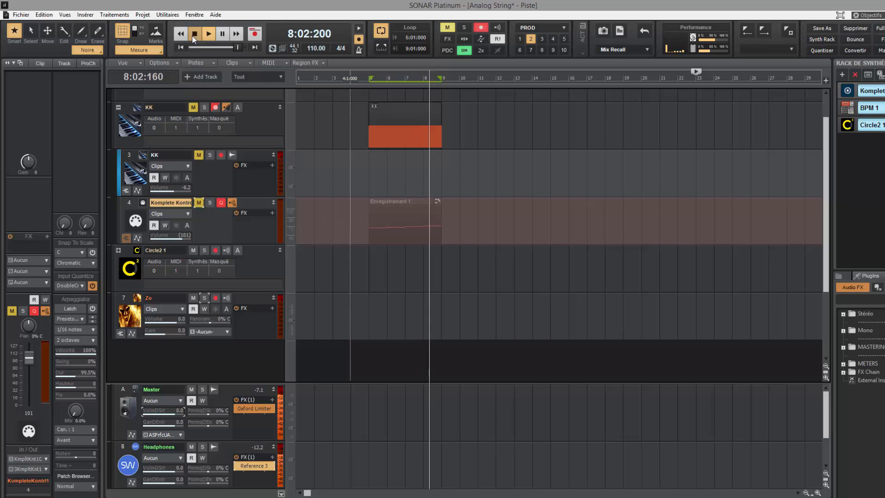
click(193, 37)
ctrl+click(199, 203)
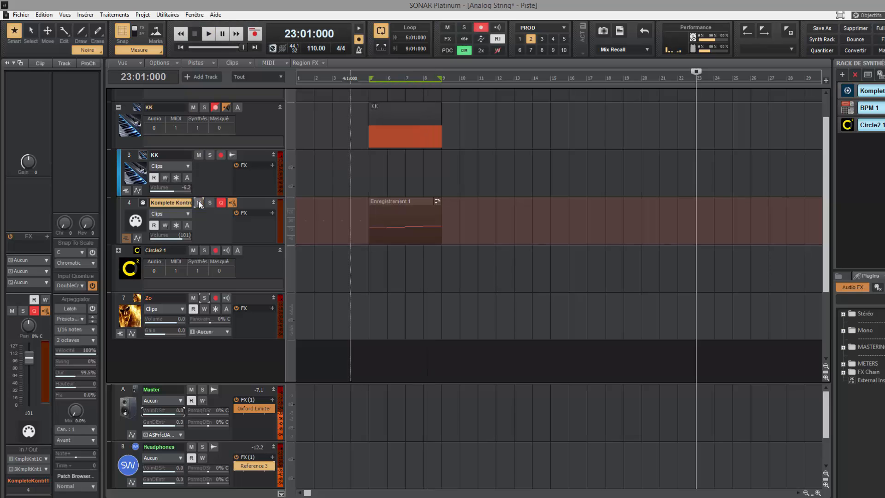
click(142, 203)
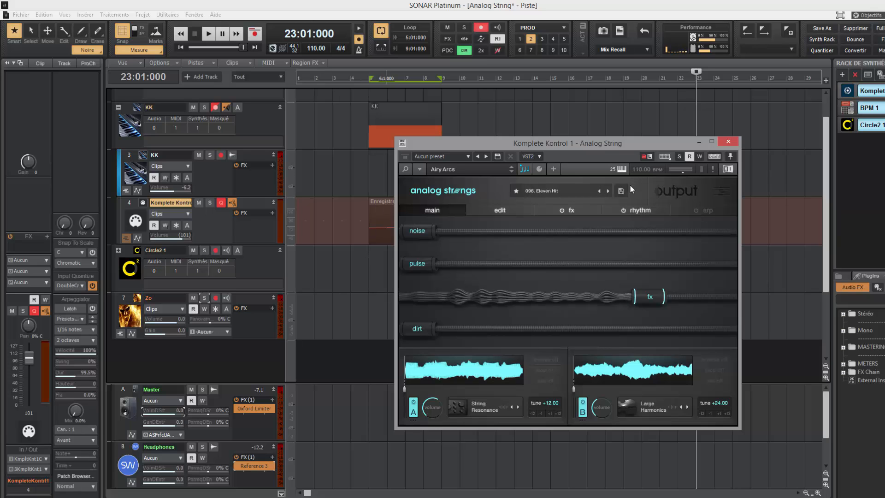
Step: Open the Komplete Kontrol library and select Analog Strings from the vendor grid
drag(608, 151, 553, 102)
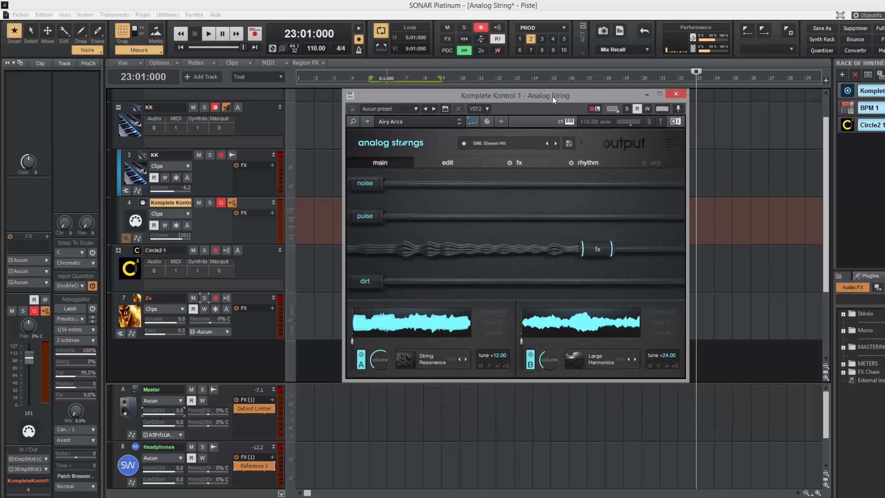
click(350, 120)
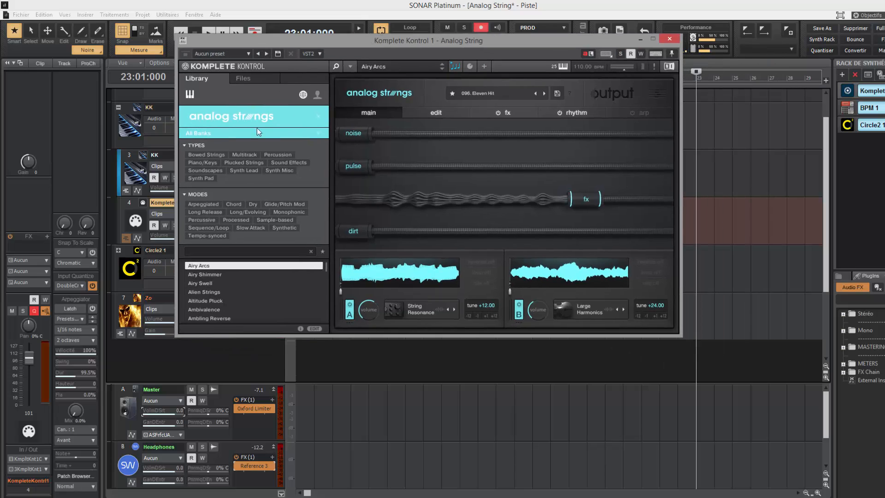
click(223, 121)
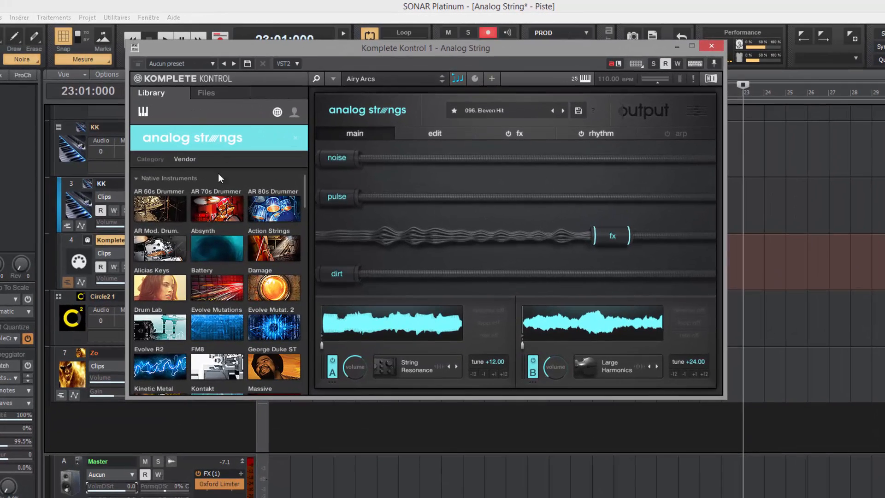
scroll(217, 281, down, 15)
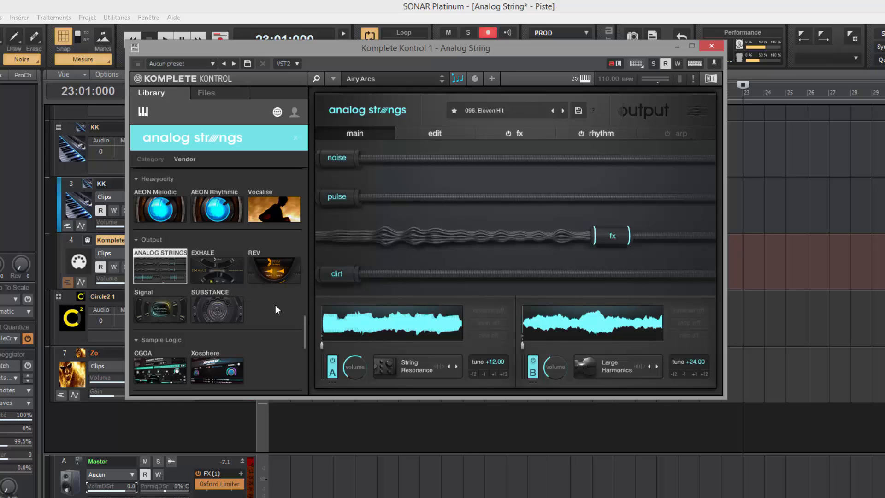
click(157, 272)
Step: Filter Analog Strings presets to Soundscapes and Long/Evolving, then hide the library browser
scroll(199, 317, down, 10)
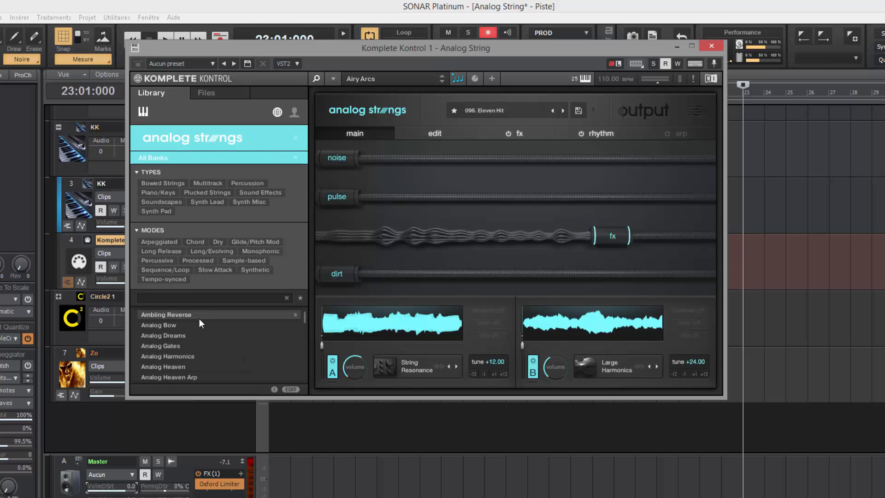
scroll(208, 347, down, 8)
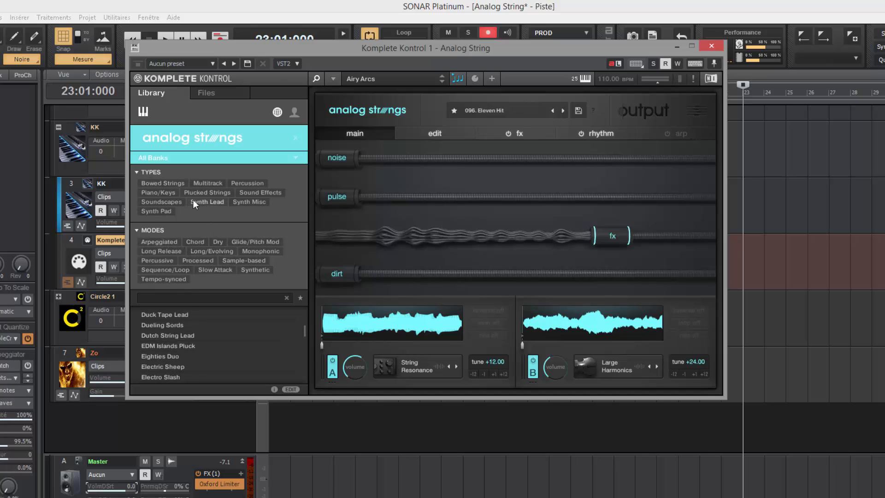
click(160, 202)
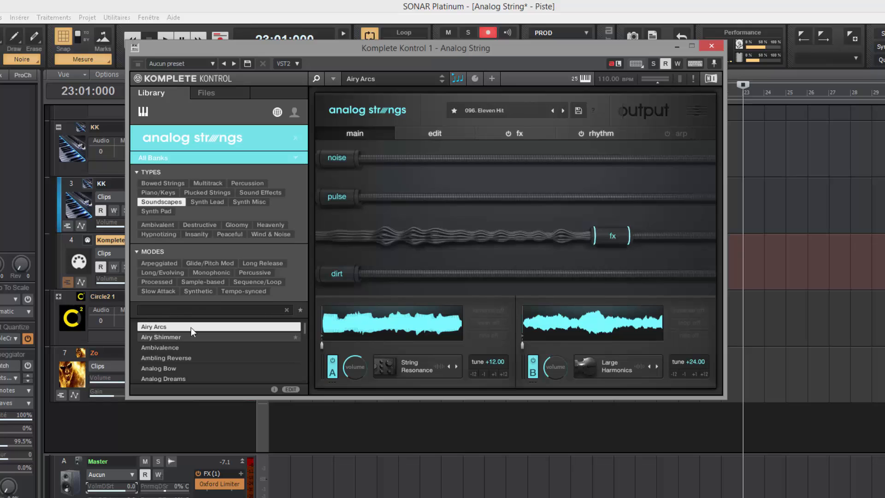
click(164, 272)
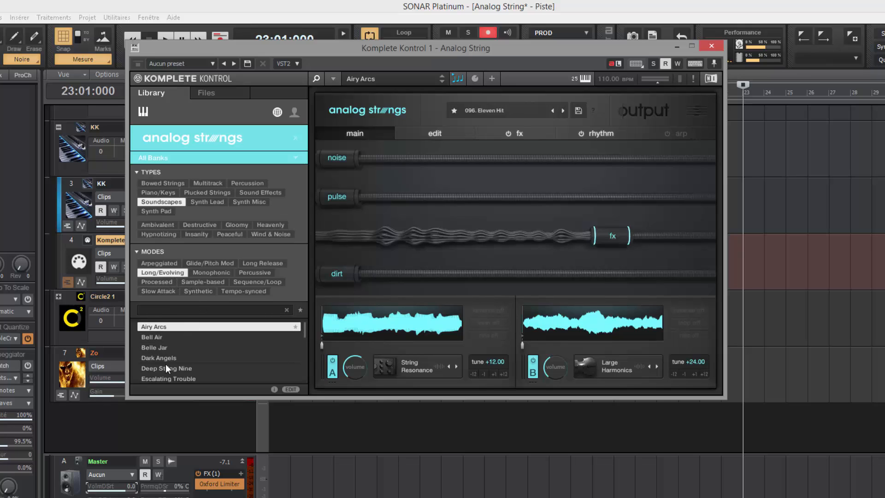
click(316, 79)
drag(352, 45, 510, 126)
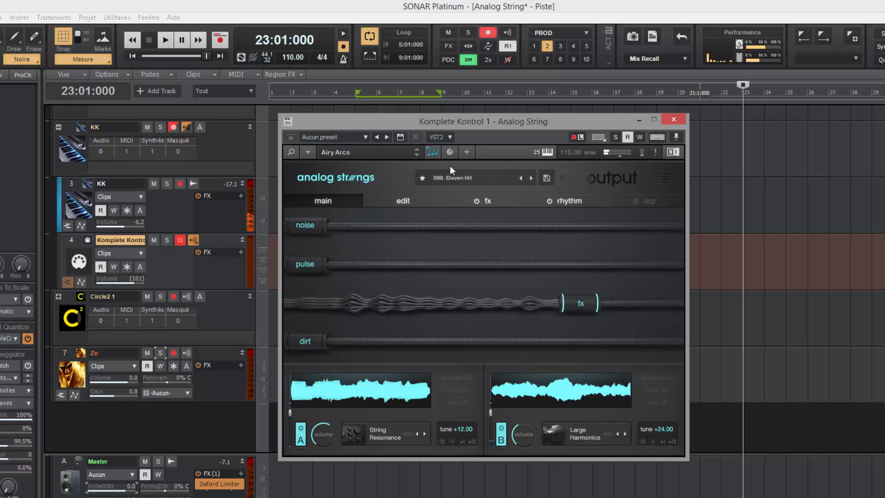
drag(481, 126, 477, 123)
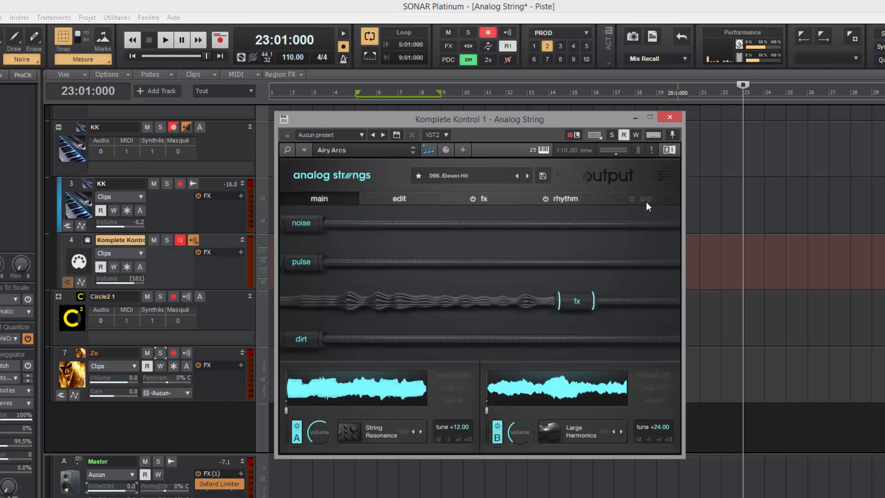
Step: Look through Analog Strings' edit, fx, rhythm and arp pages, ending on the main macro page
click(404, 201)
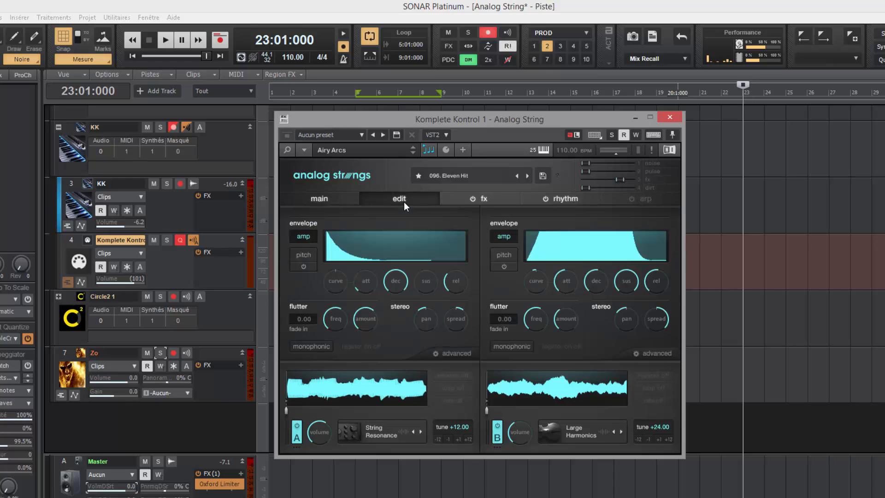
click(493, 203)
click(570, 200)
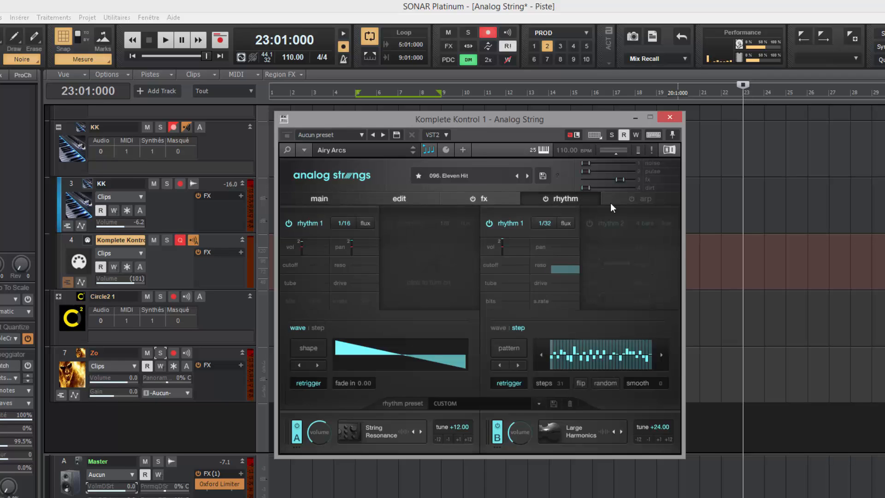
click(625, 200)
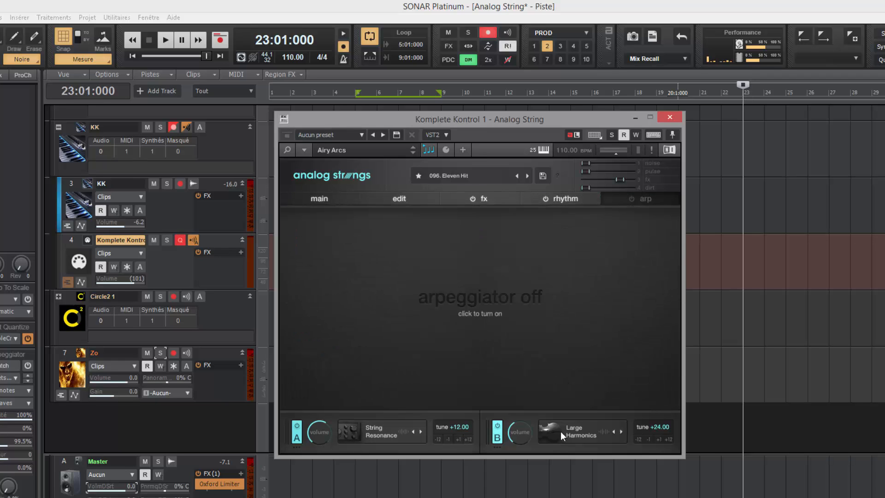
click(540, 201)
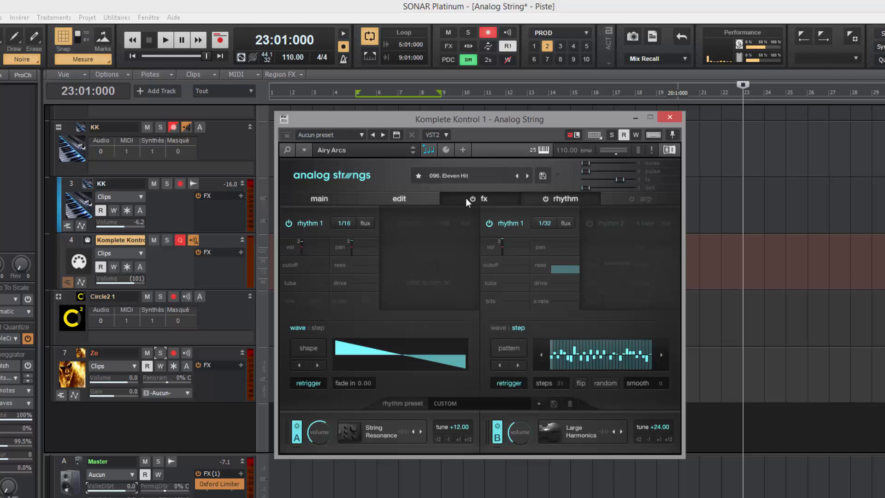
click(465, 198)
click(400, 199)
click(328, 197)
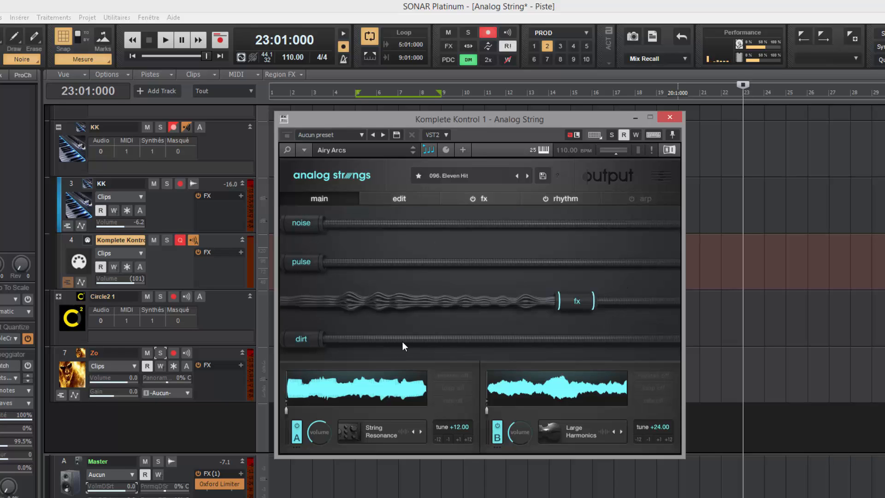
click(407, 198)
click(488, 198)
click(556, 198)
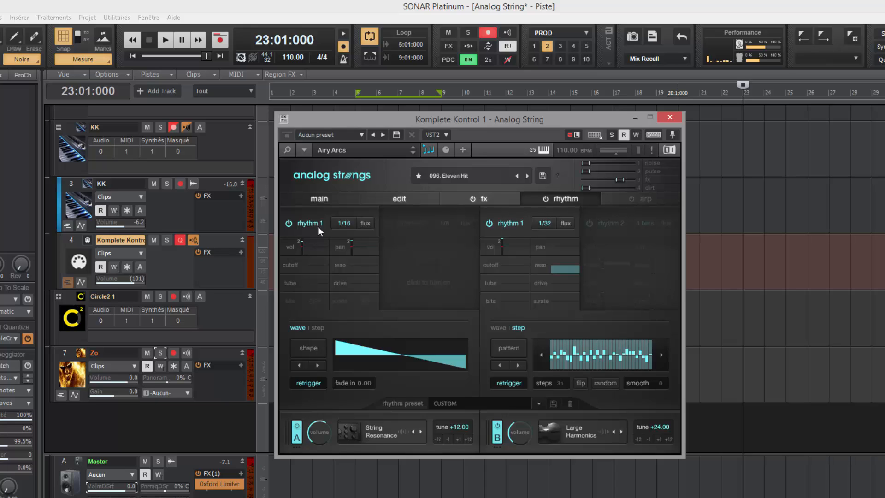
click(328, 199)
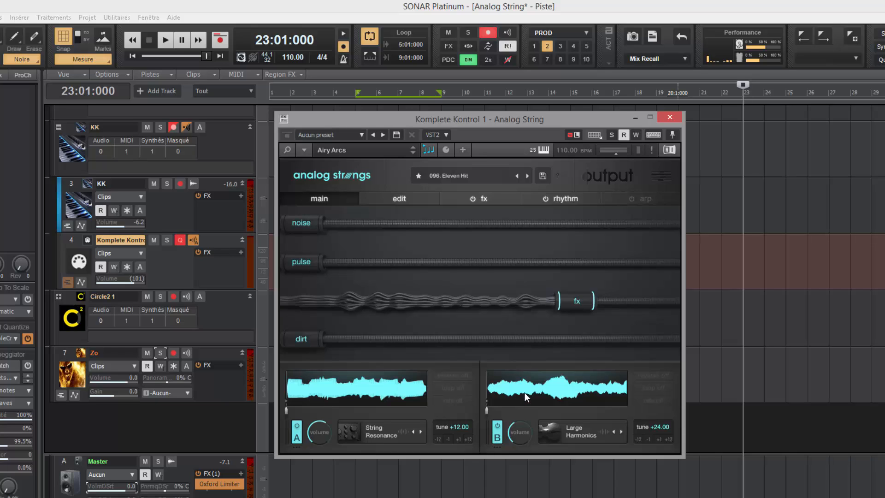
Step: Switch off layer B and clear the ensemble and pad filters in the preset menu
click(497, 436)
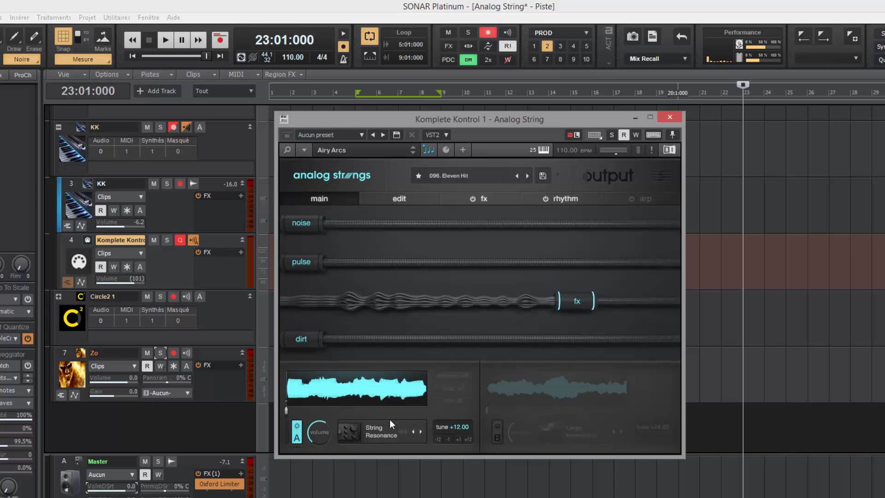
click(474, 176)
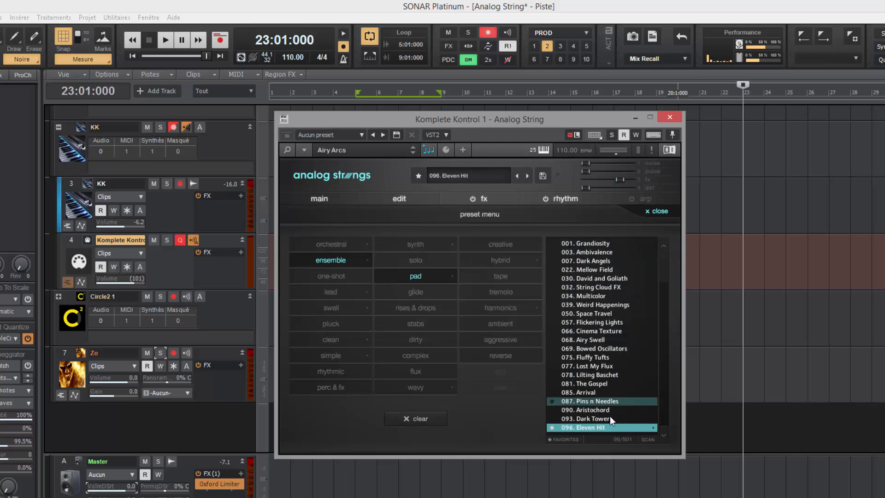
click(333, 261)
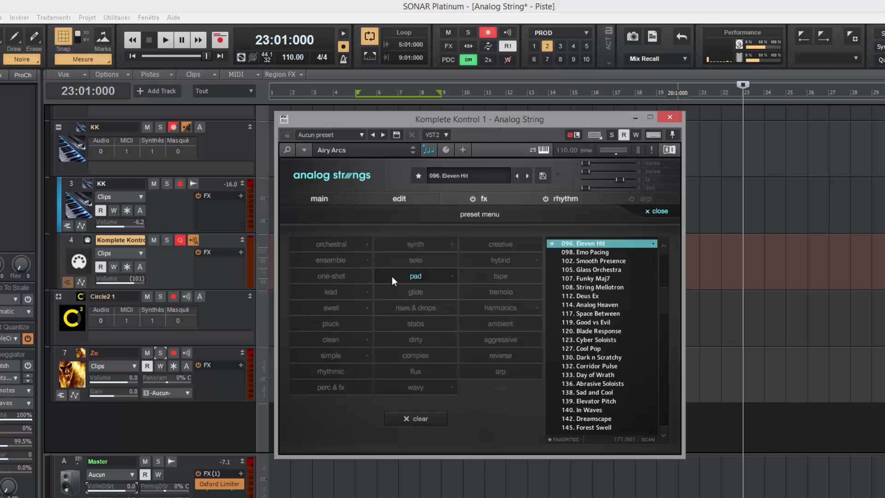
click(406, 276)
drag(669, 297, 670, 236)
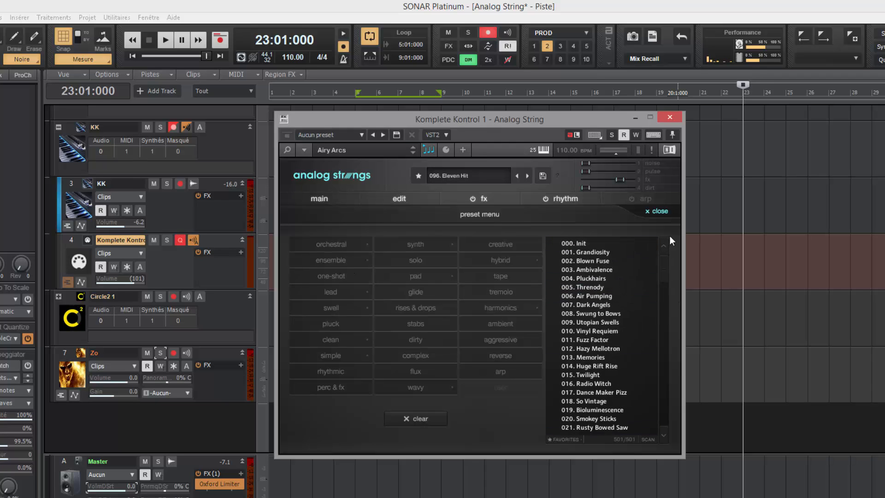
Step: Load the 000. Init preset and switch off layer B, Throwback Punch
click(575, 244)
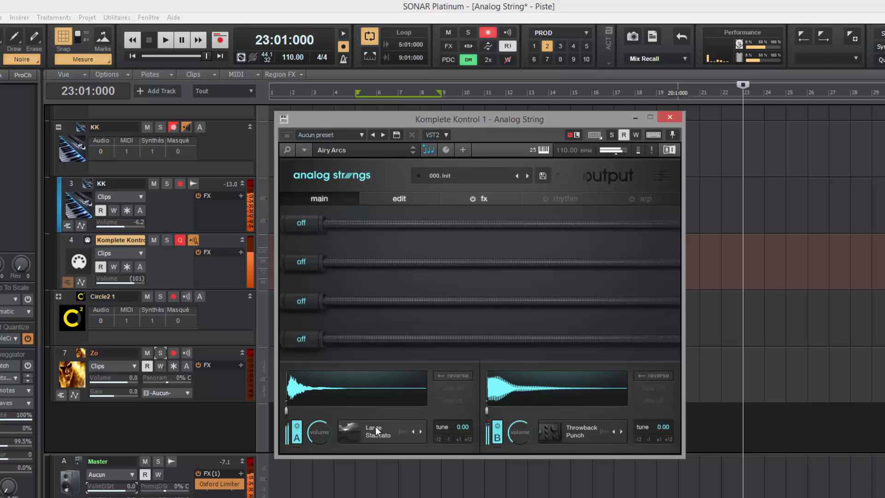
click(499, 438)
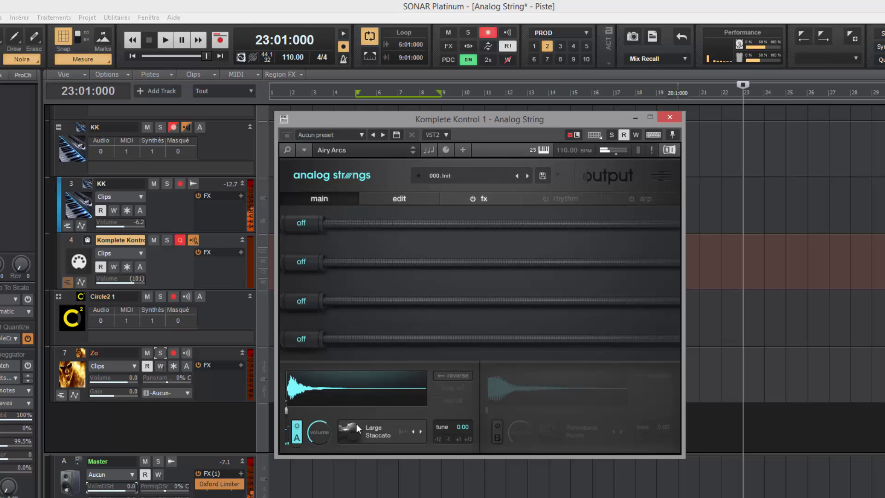
click(375, 428)
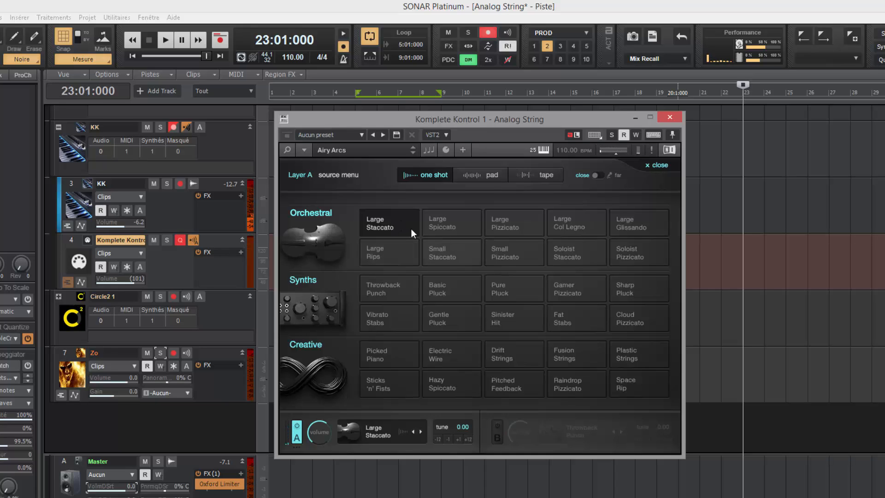
Step: Audition Large Spiccato, Pizzicato and Col Legno for Layer A across mic positions, settling on Large Glissando
click(601, 175)
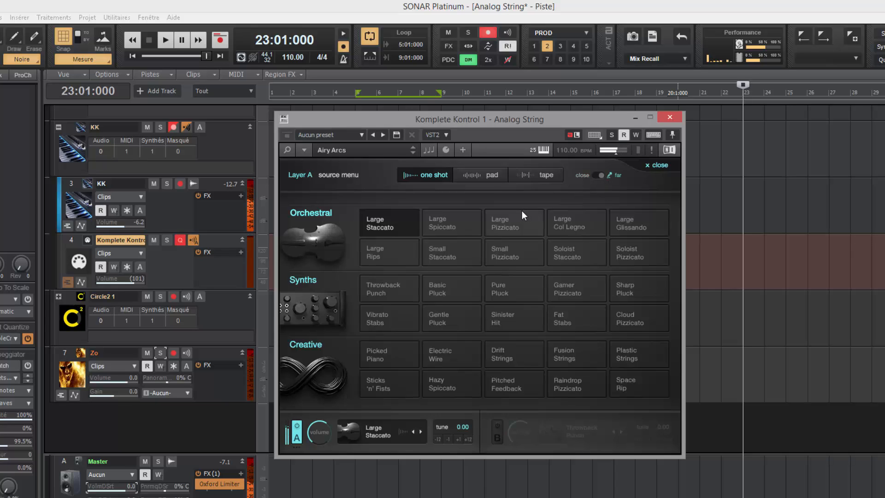
click(593, 176)
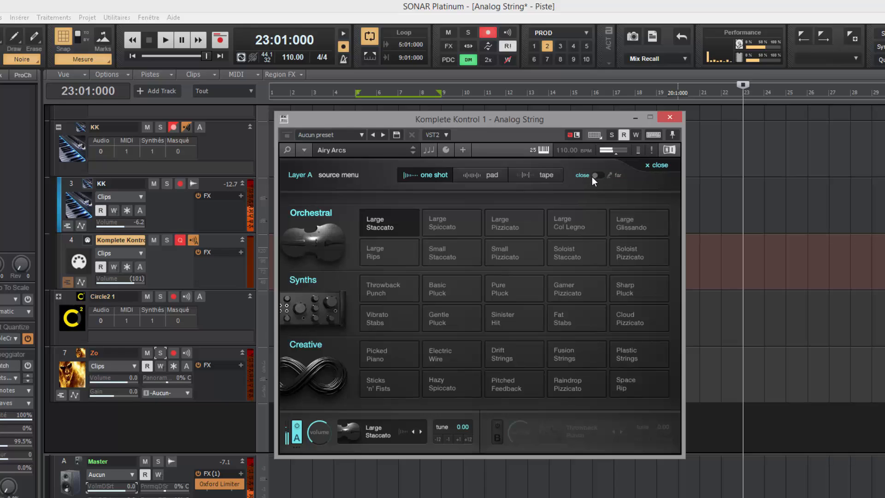
click(441, 227)
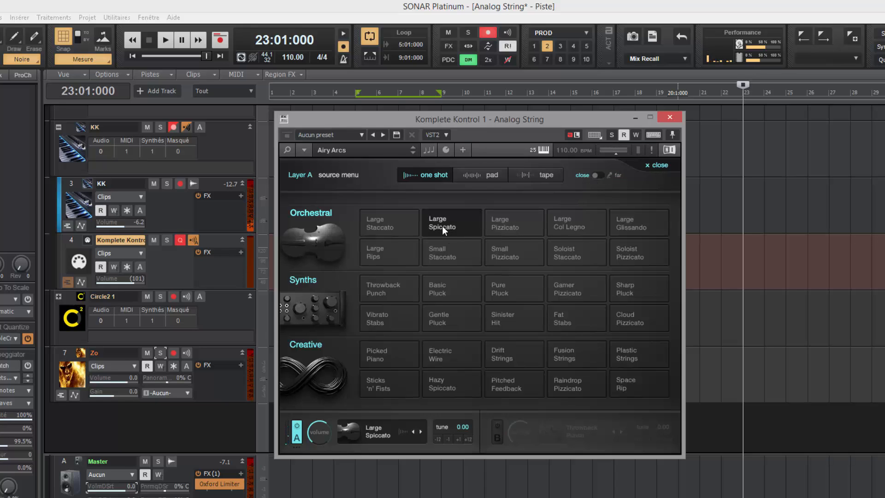
click(598, 176)
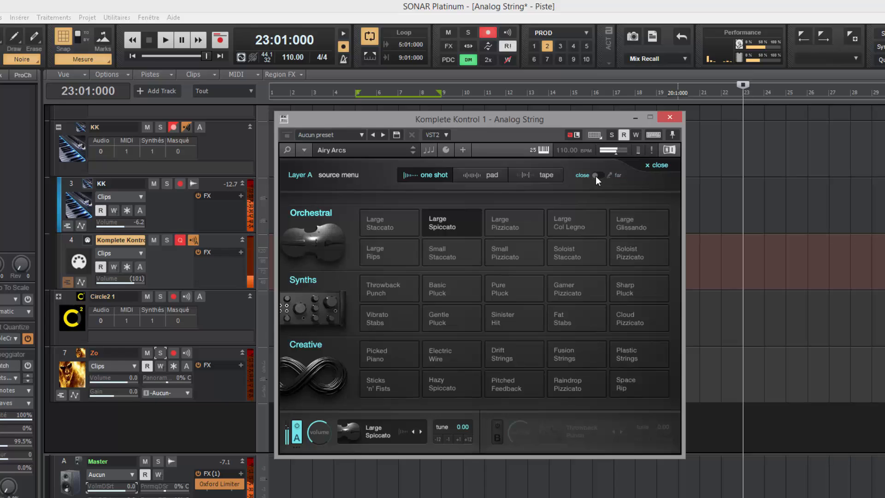
click(511, 224)
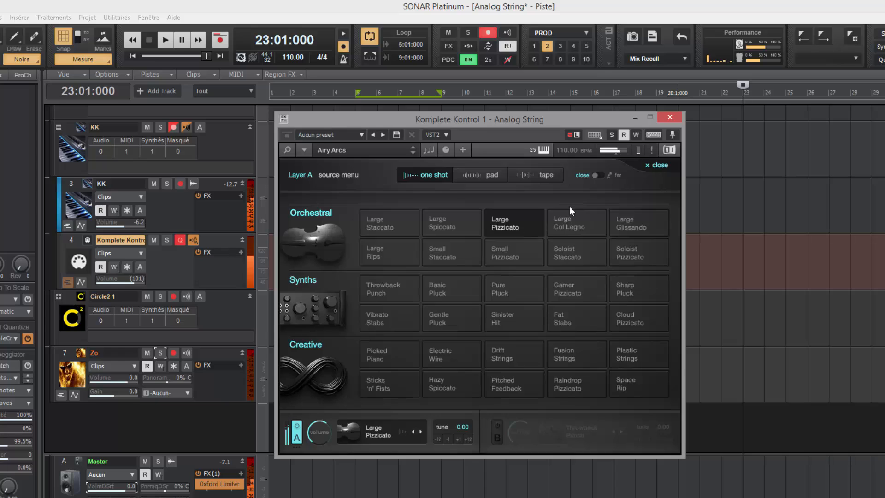
click(601, 175)
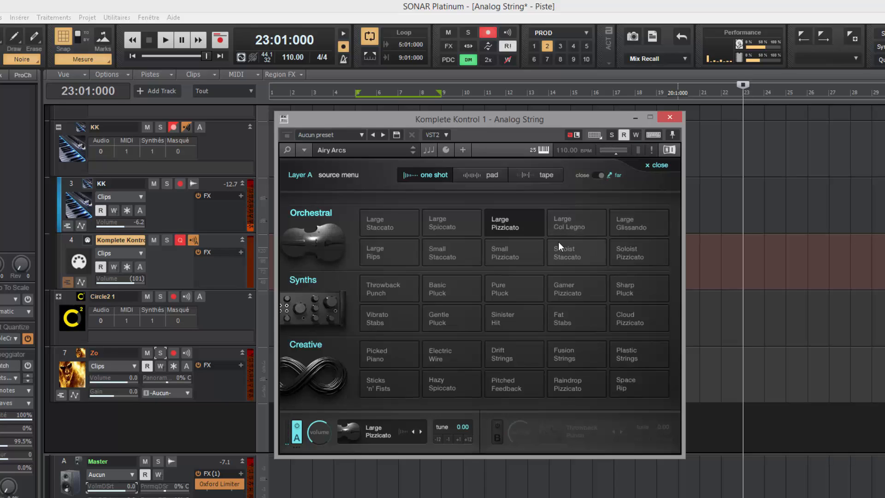
click(575, 228)
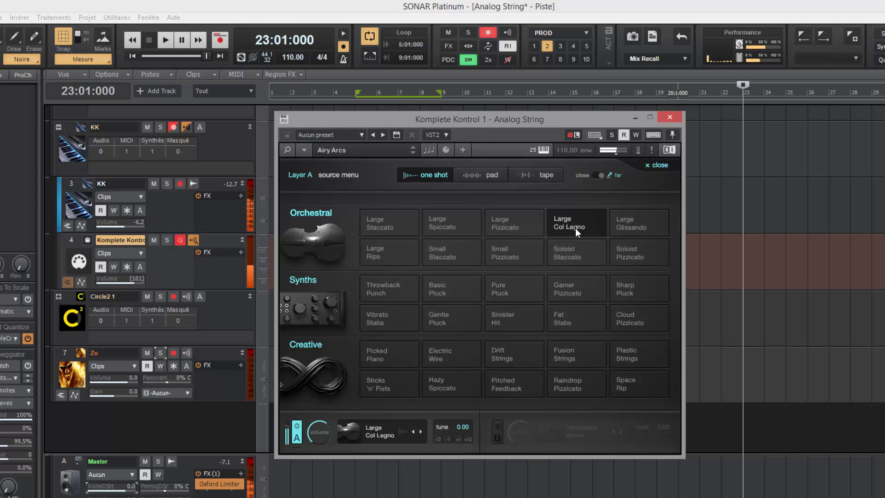
click(595, 175)
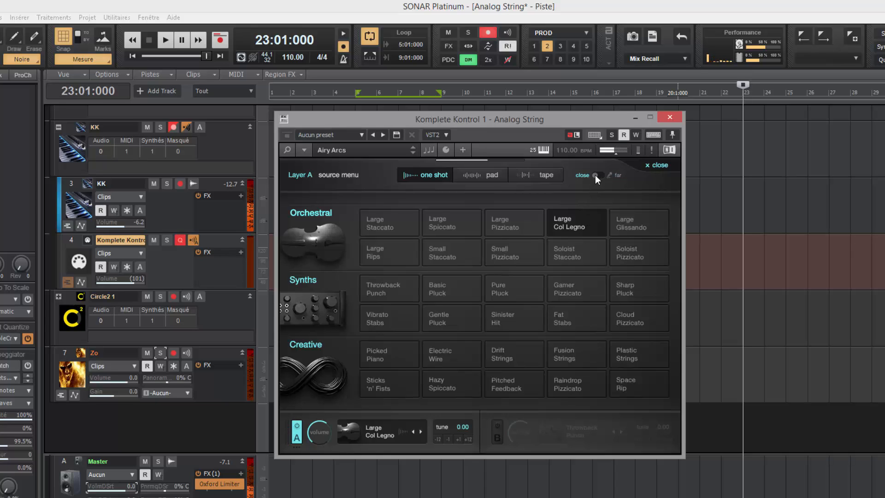
click(617, 234)
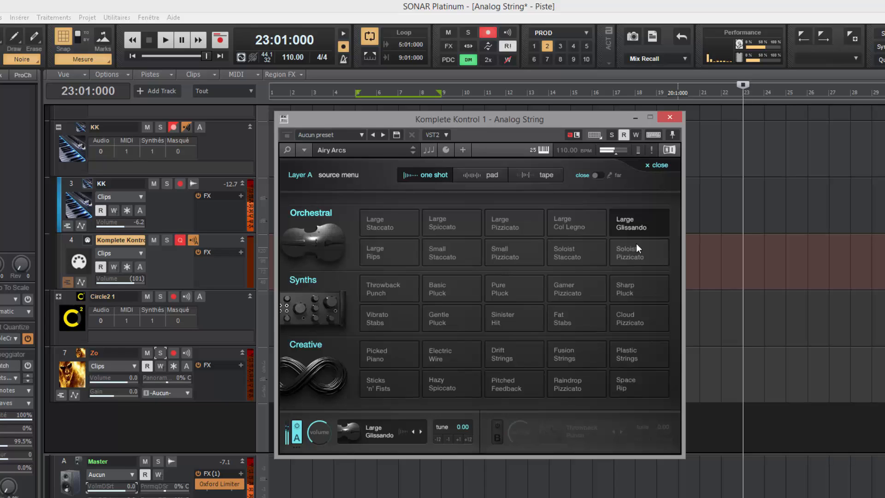
Step: Audition Large Rips, Small Staccato and Small Pizzicato for Layer A, comparing close and far mics
click(599, 176)
click(391, 250)
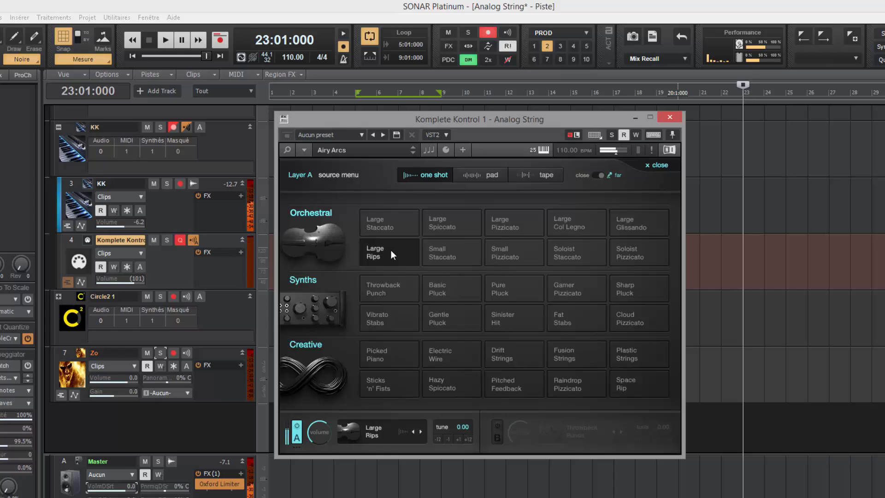
click(597, 176)
click(453, 252)
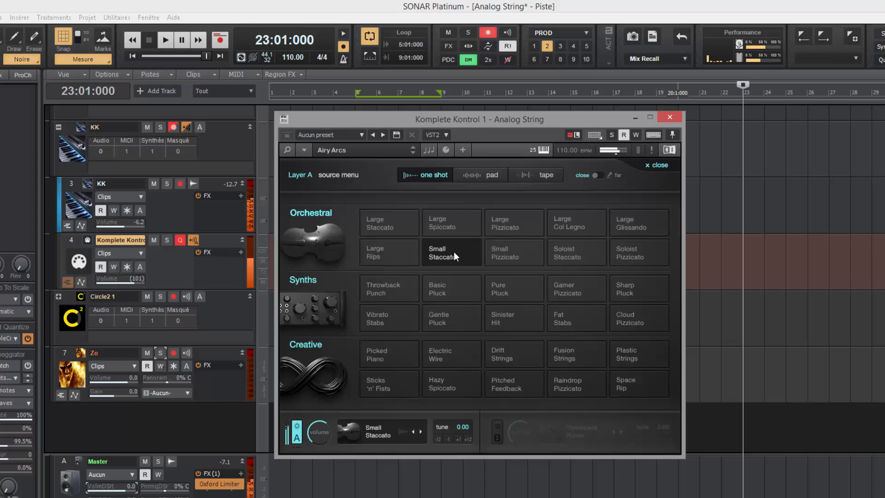
click(598, 175)
click(513, 251)
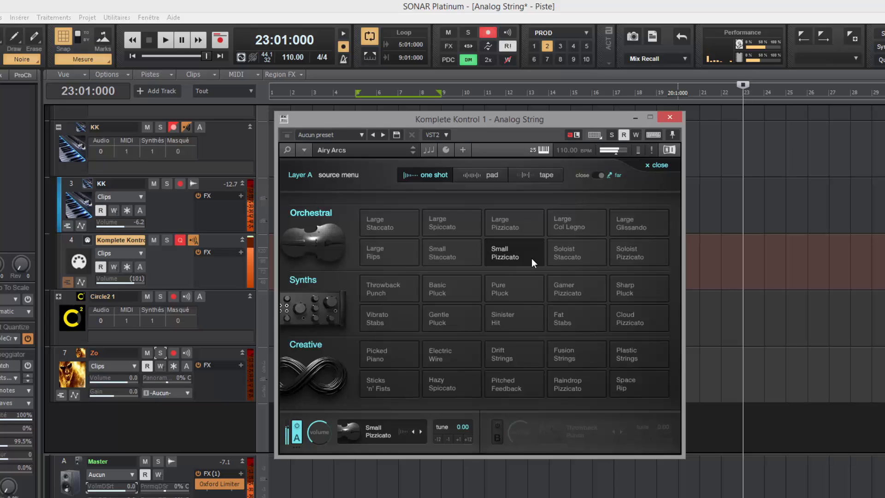
Step: Try Soloist Staccato and Soloist Pizzicato, set the close mic, and bring up the pad sounds
click(596, 176)
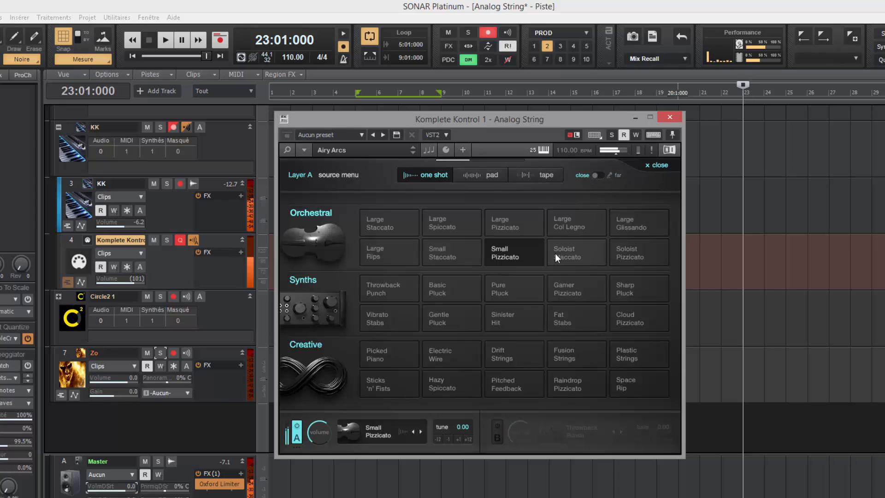
click(578, 253)
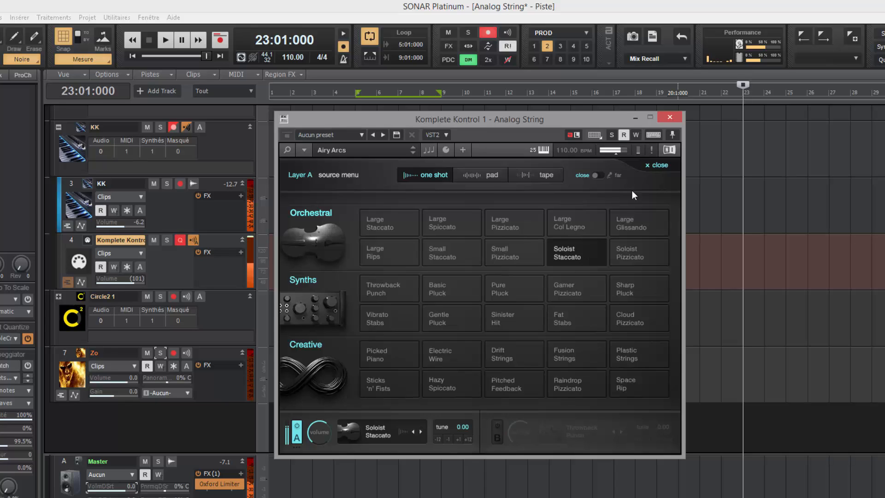
click(602, 177)
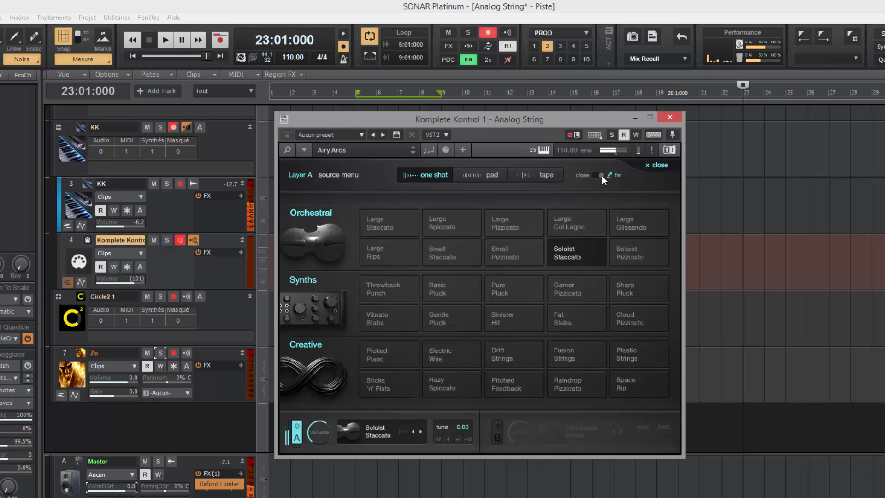
click(631, 254)
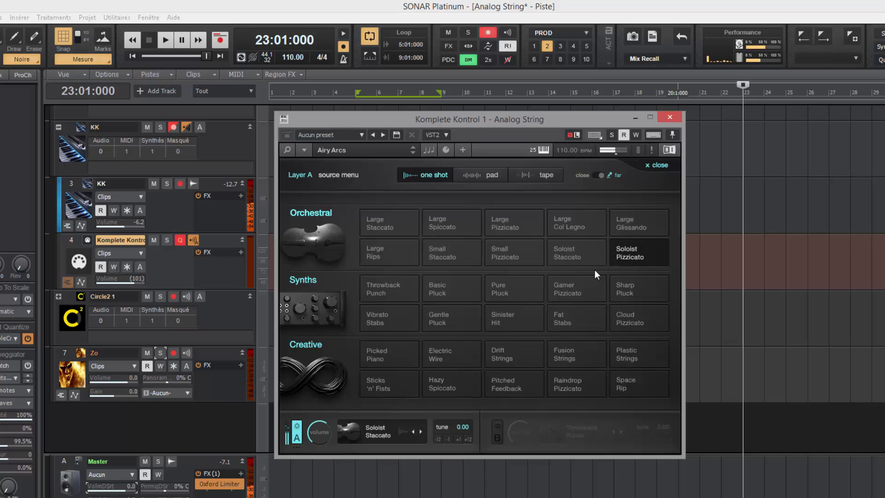
click(599, 177)
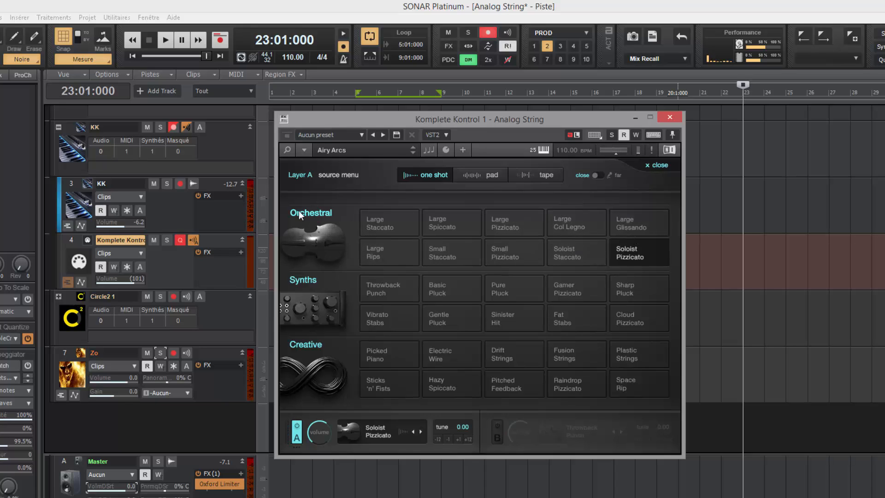
click(476, 177)
Step: Compare the Large Sustain and Large Sordino pads for Layer A, ending on Large Sordino with close mic
click(381, 227)
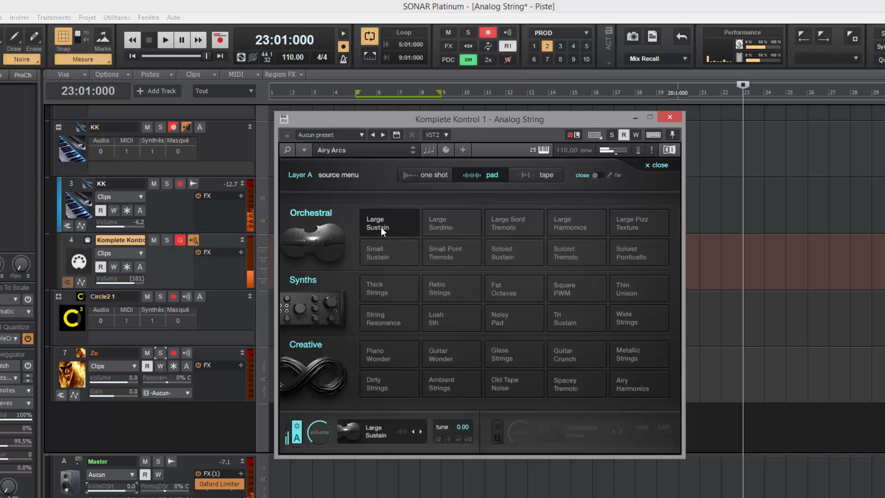
click(600, 177)
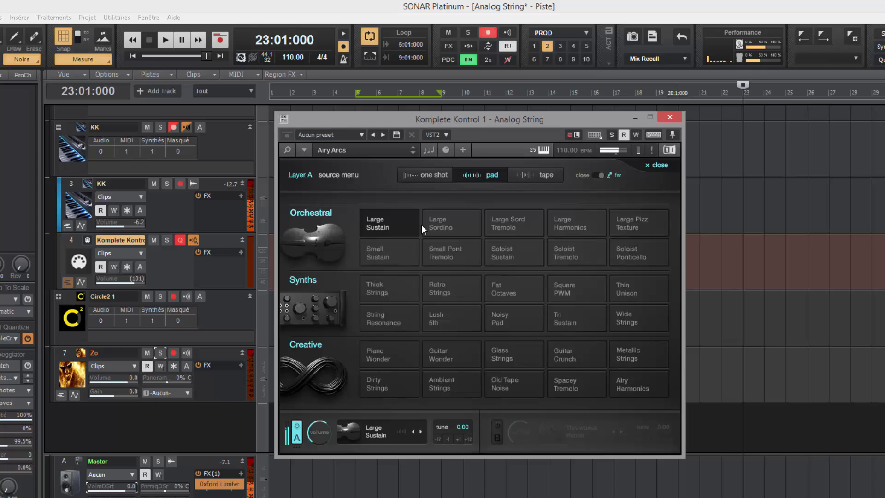
click(597, 175)
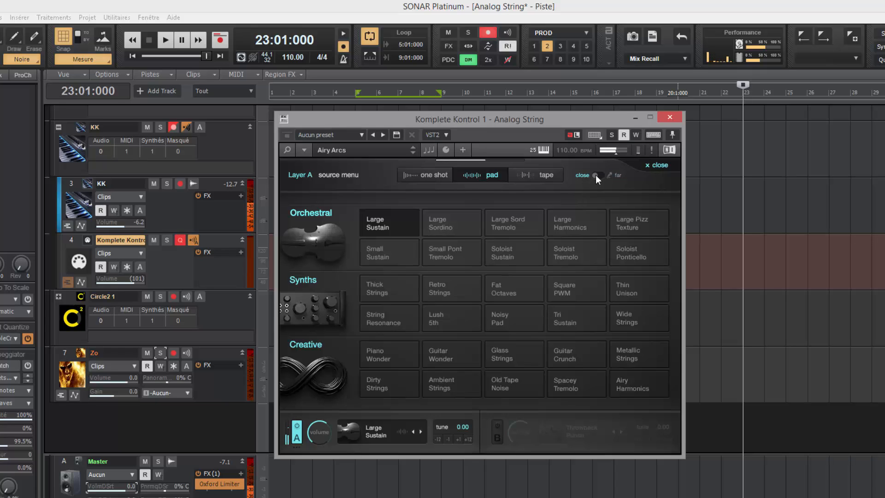
click(449, 223)
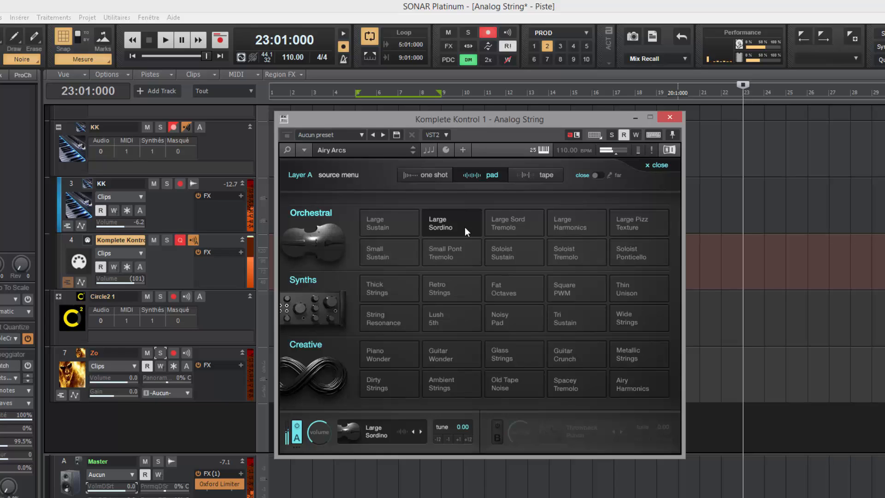
click(598, 176)
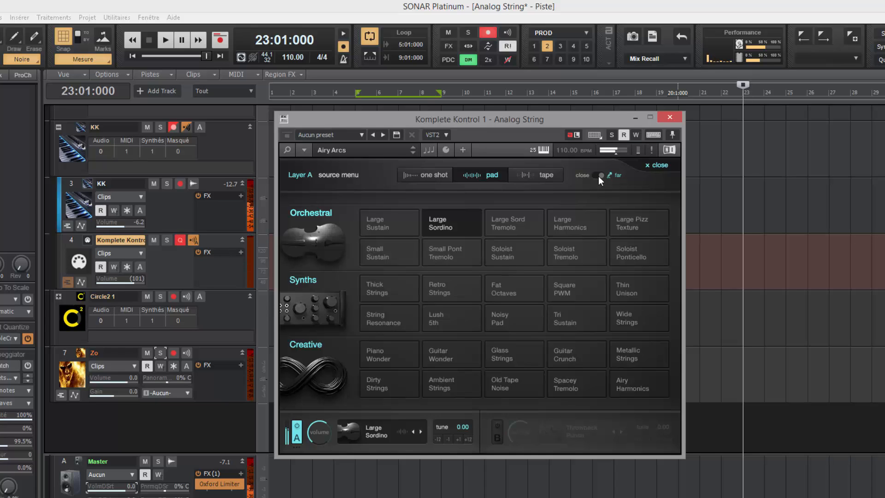
click(599, 177)
Step: Audition Large Sord Tremolo, Large Harmonics and Large Pizz Texture on Layer A, comparing far and close mics
click(514, 223)
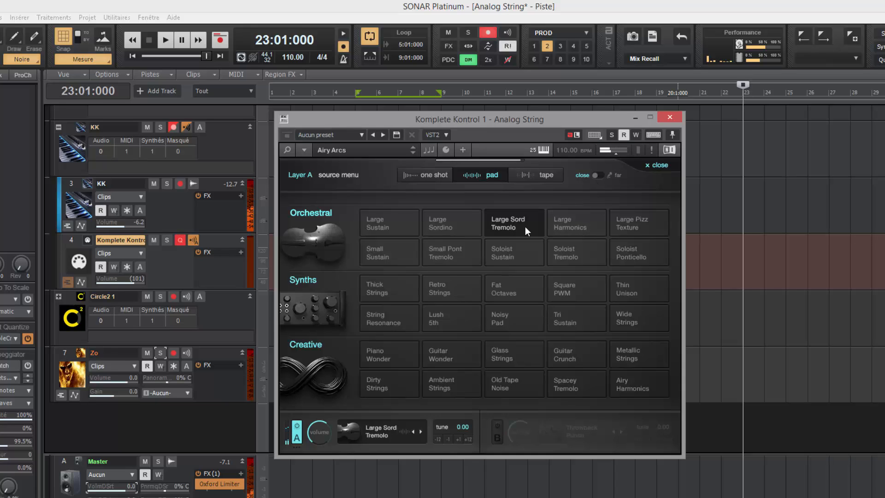
click(599, 175)
click(598, 176)
click(576, 221)
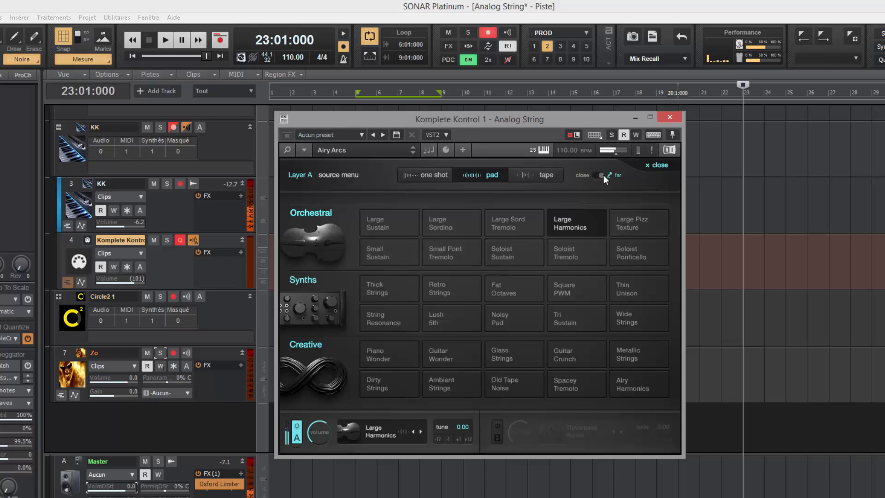
click(629, 220)
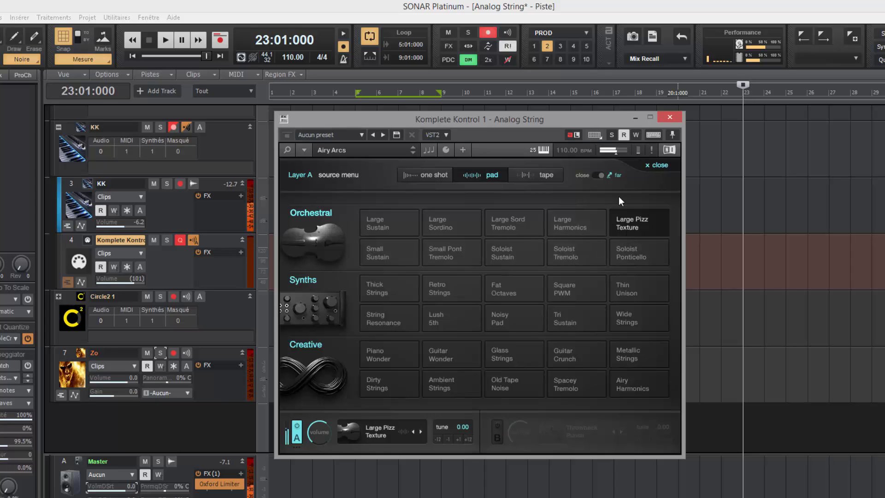
click(598, 177)
Step: Try Small Sustain, Small Pont Tremolo and Soloist Sustain, then settle on Soloist Tremolo with the close mic
click(388, 257)
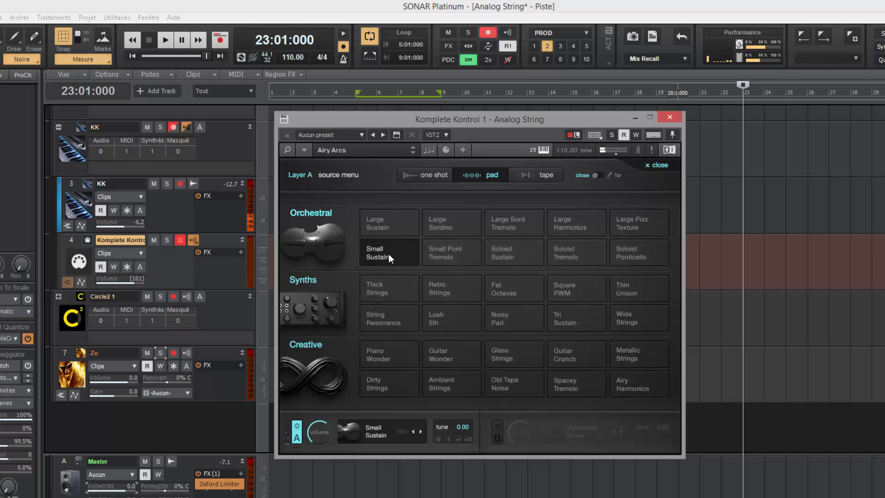
click(601, 176)
click(455, 250)
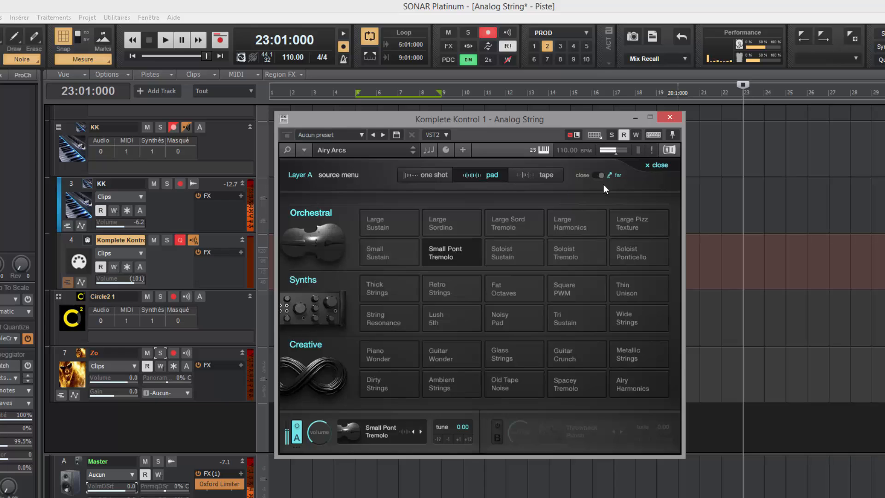
click(511, 256)
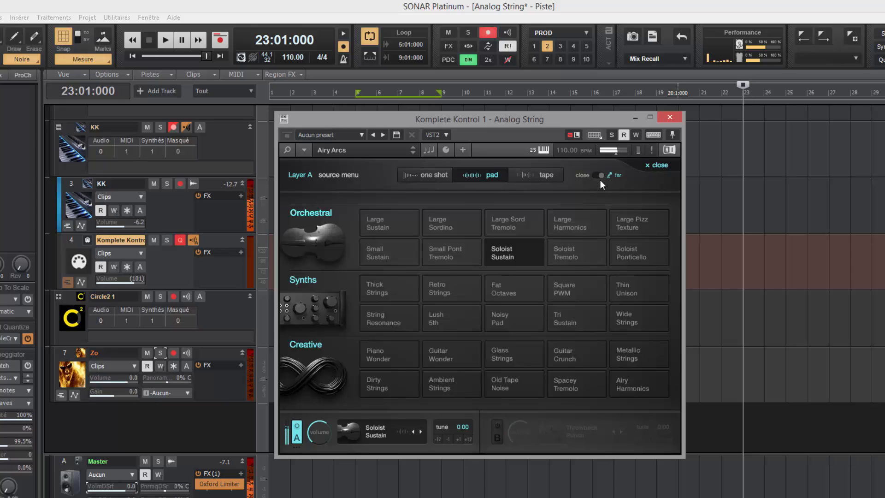
click(579, 257)
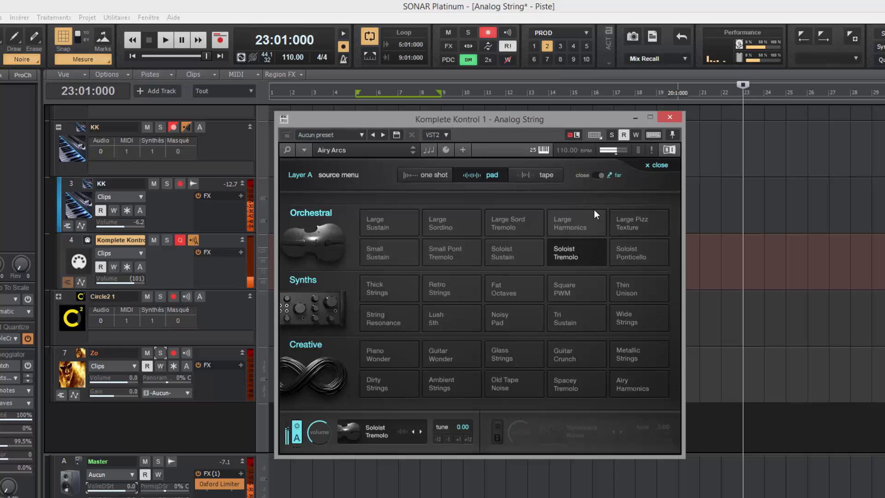
click(597, 176)
Step: Close the source menu, go to the edit page, and raise the flutter amount before resetting it to 0
click(565, 250)
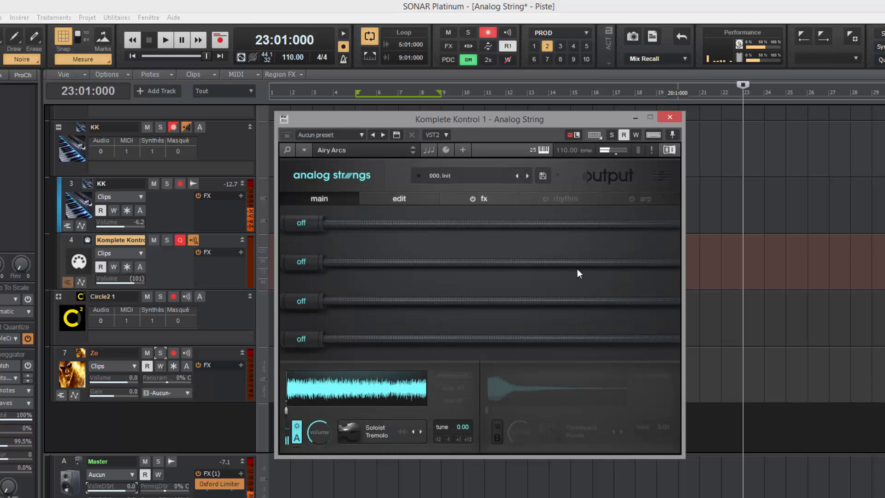
click(399, 198)
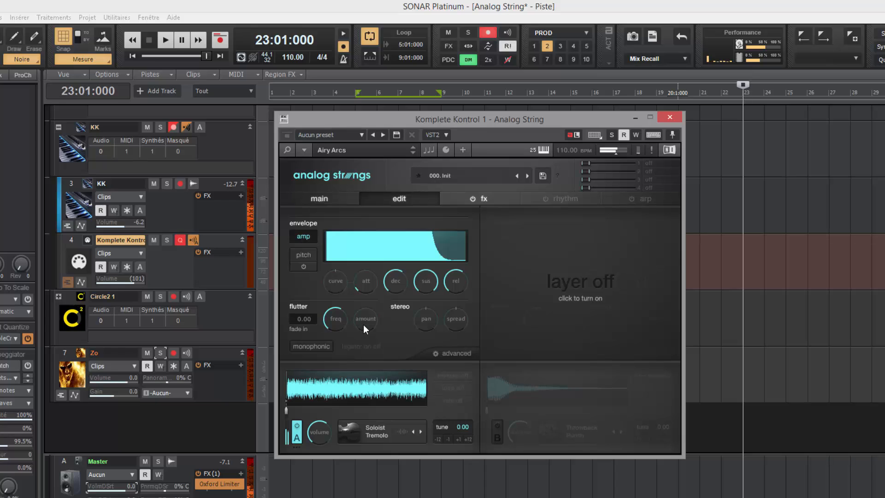
drag(364, 323, 365, 309)
mouse_move(341, 312)
drag(365, 328, 328, 431)
Step: Try Soloist Ponticello and the Large Staccato tape sound, then load tape Large Sord Tremolo on close mic
click(374, 432)
click(635, 253)
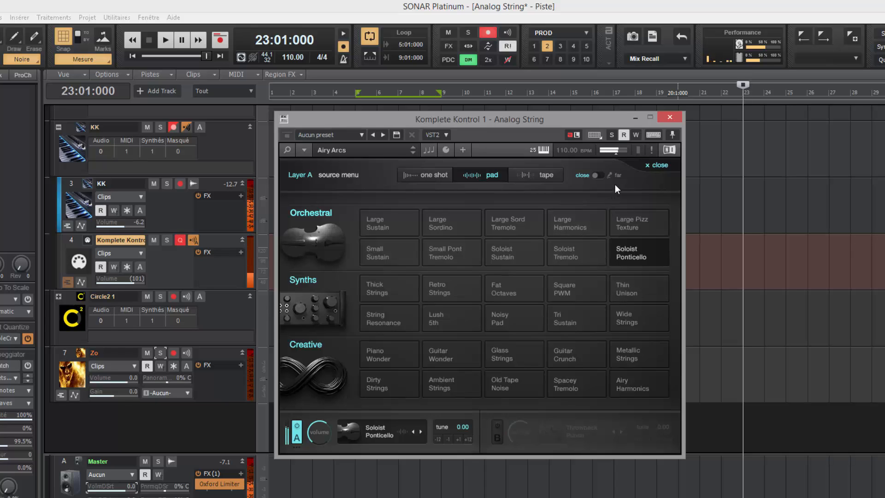
click(599, 175)
click(547, 176)
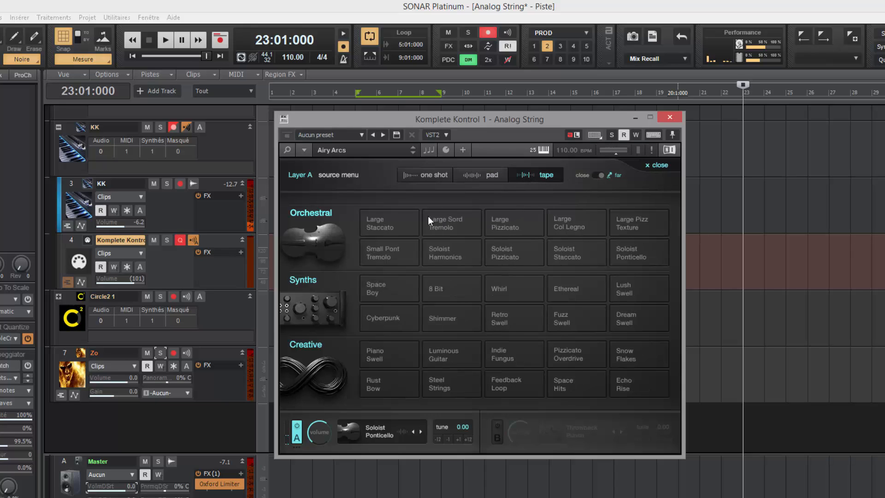
click(384, 222)
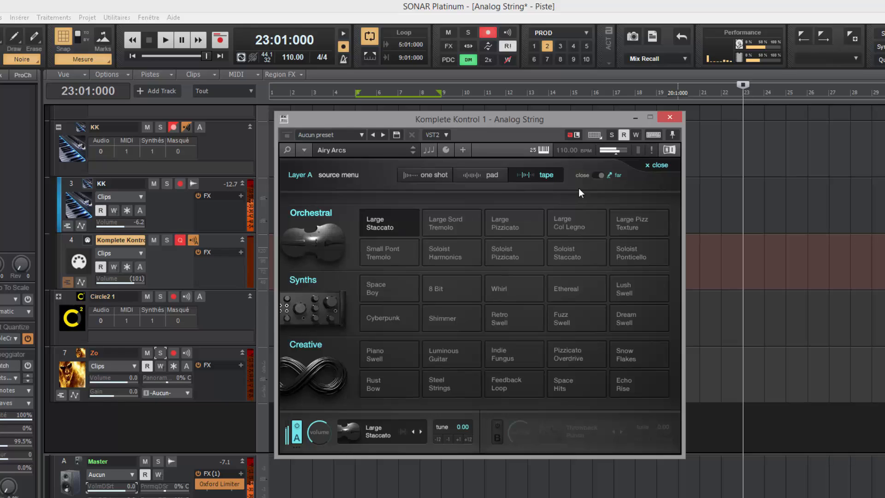
click(592, 178)
click(460, 220)
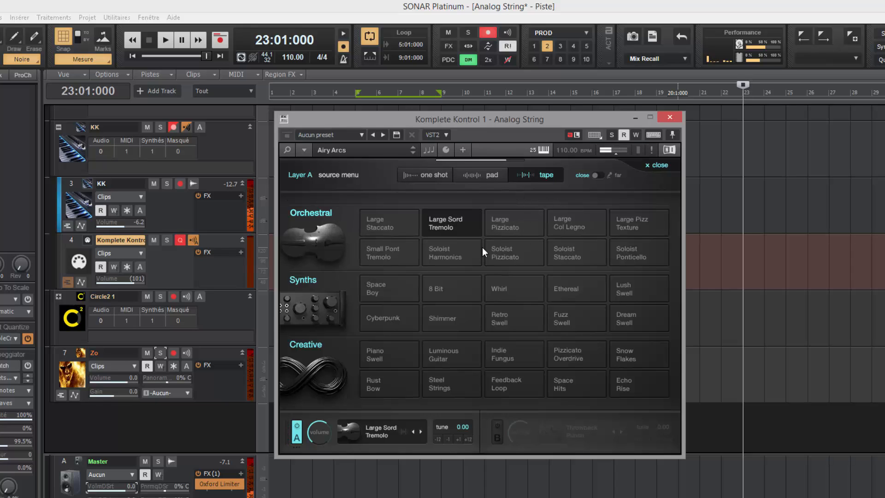
Step: Shift Layer A's loop region earlier, set loop rate to 1/2, and toggle reverse on and back off
click(455, 228)
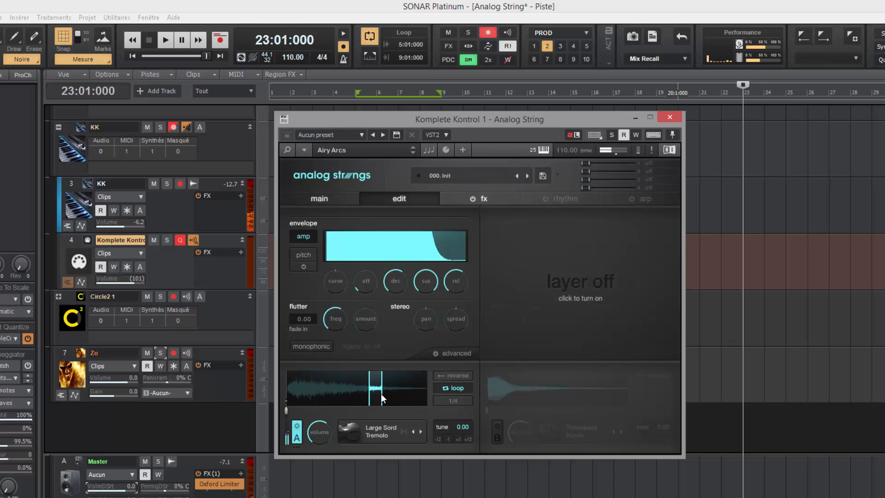
drag(381, 394, 323, 395)
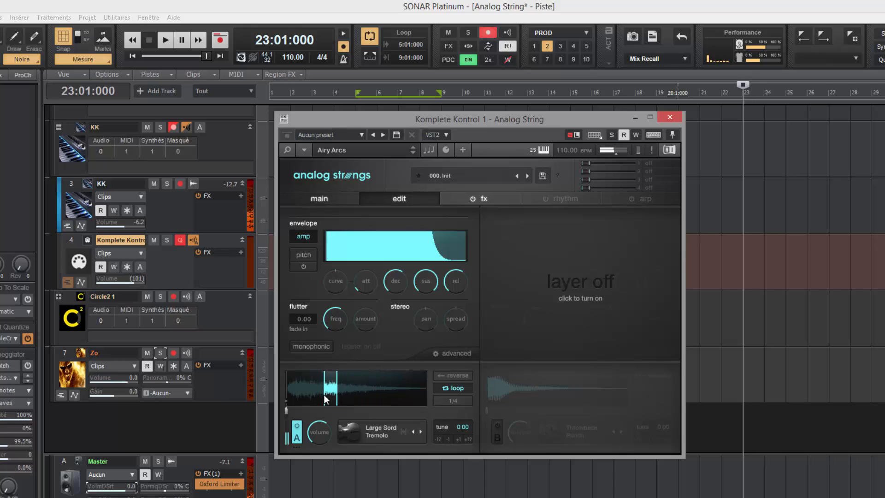
click(449, 401)
click(388, 407)
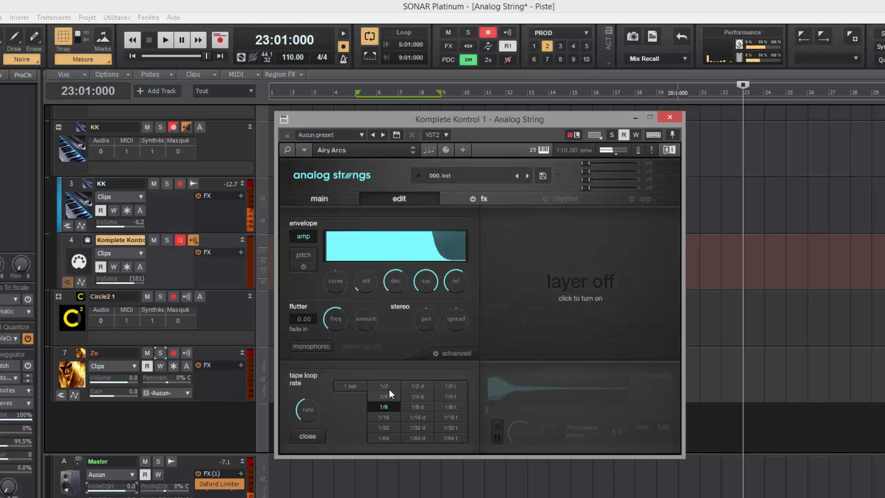
click(389, 389)
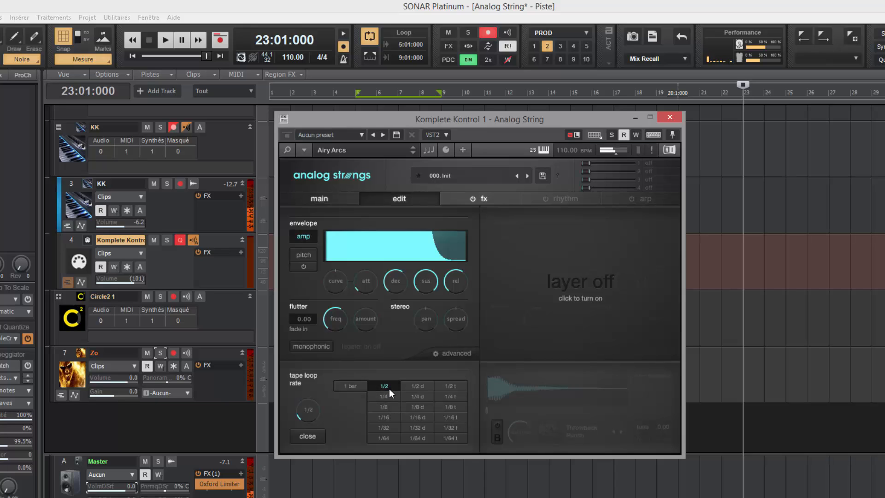
click(308, 436)
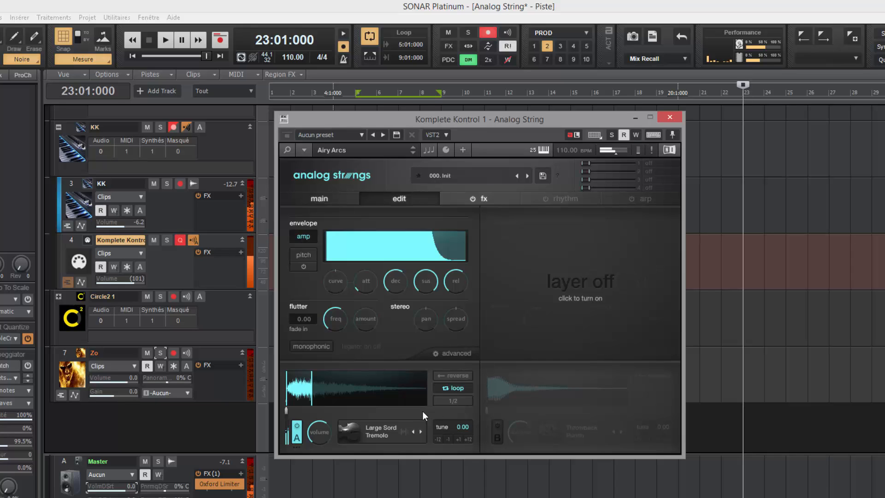
click(460, 375)
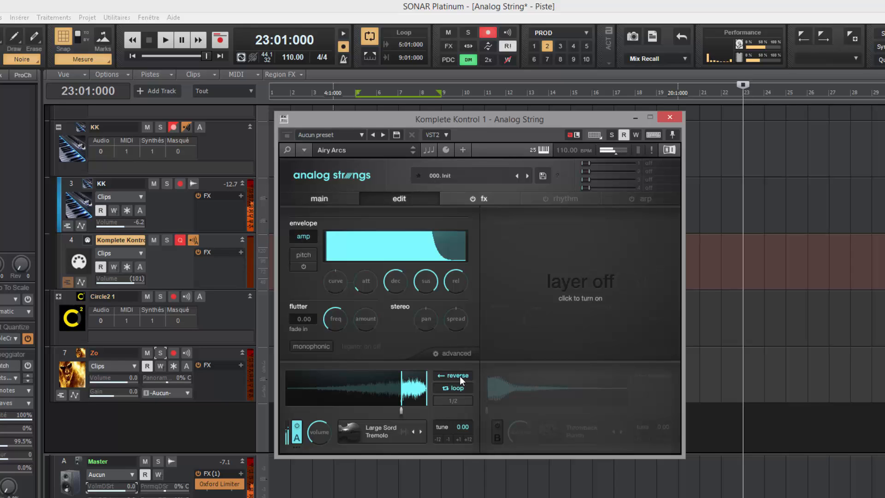
click(460, 375)
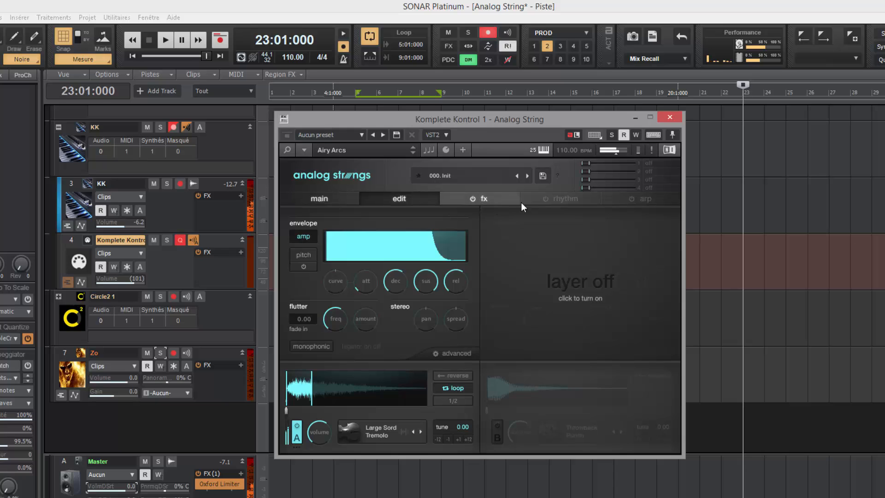
Step: Audition the one-shot sounds Throwback Punch, Basic Pluck and Pure Pluck on Layer A
click(386, 433)
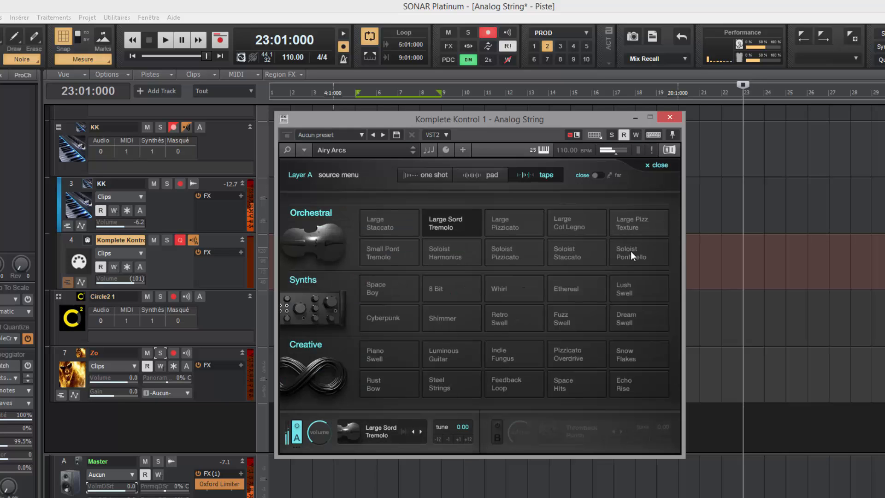
click(430, 176)
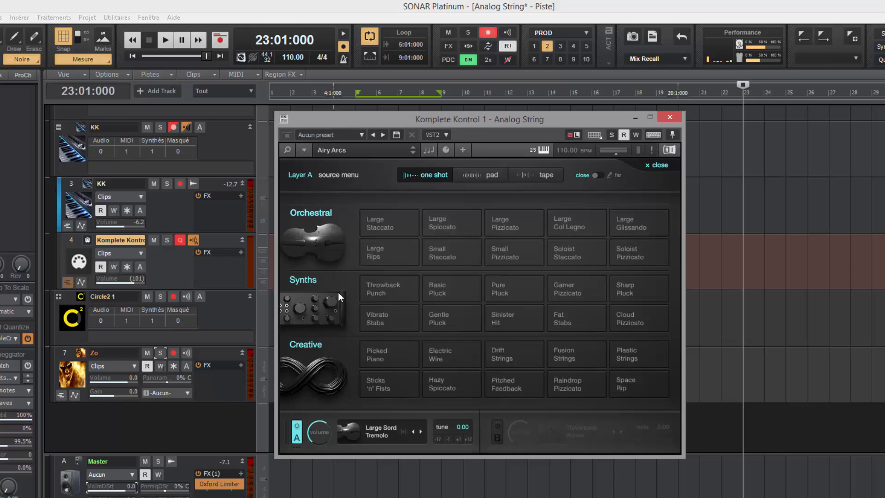
click(383, 292)
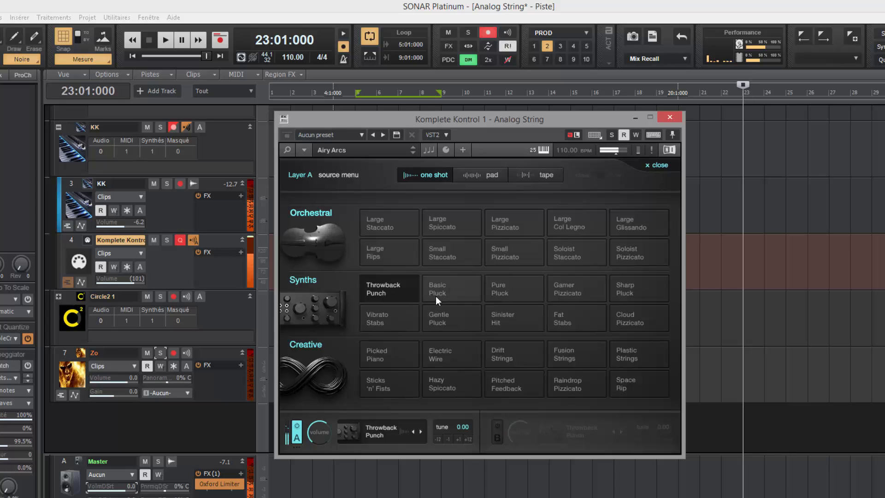
click(447, 290)
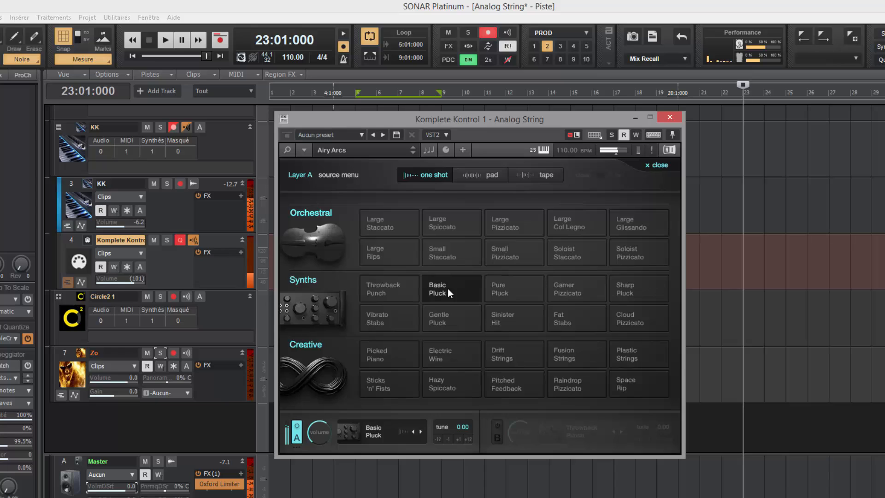
click(508, 294)
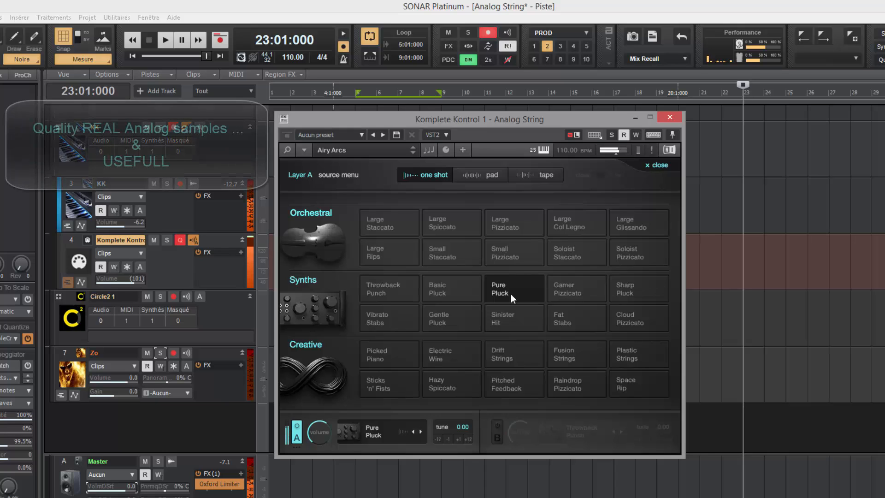
Step: Try Gamer Pizzicato, Sharp Pluck, Vibrato Stabs, Gentle Pluck, Sinister Hit, Fat Stabs and Cloud Pizzicato
click(571, 292)
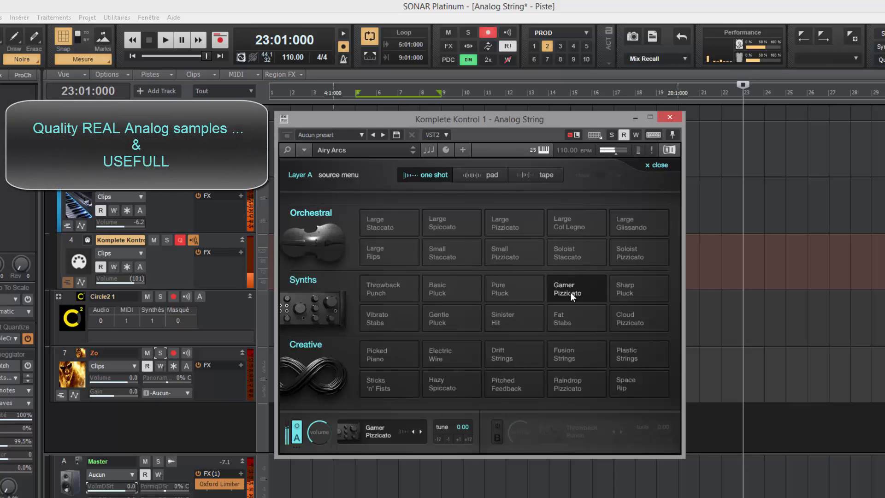
click(637, 286)
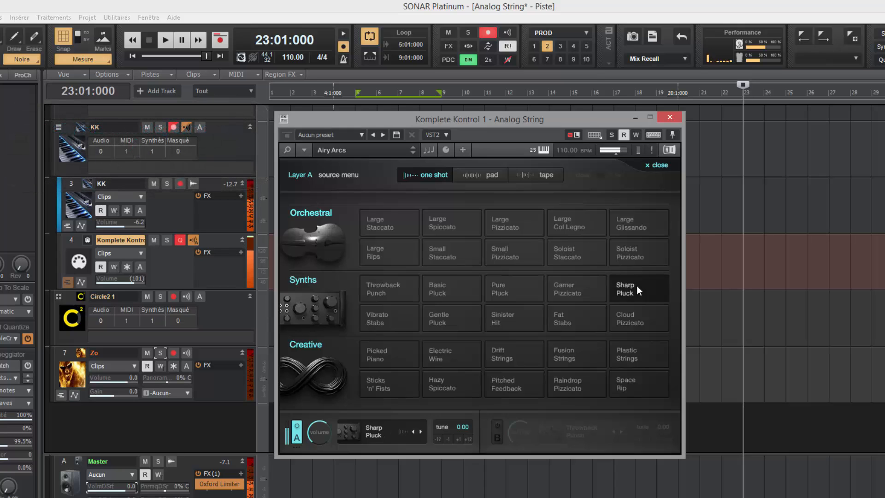
click(390, 319)
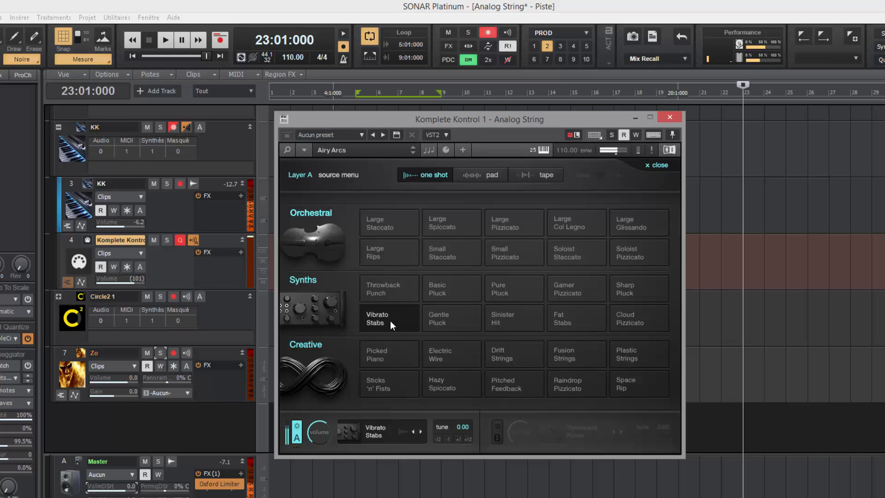
click(448, 314)
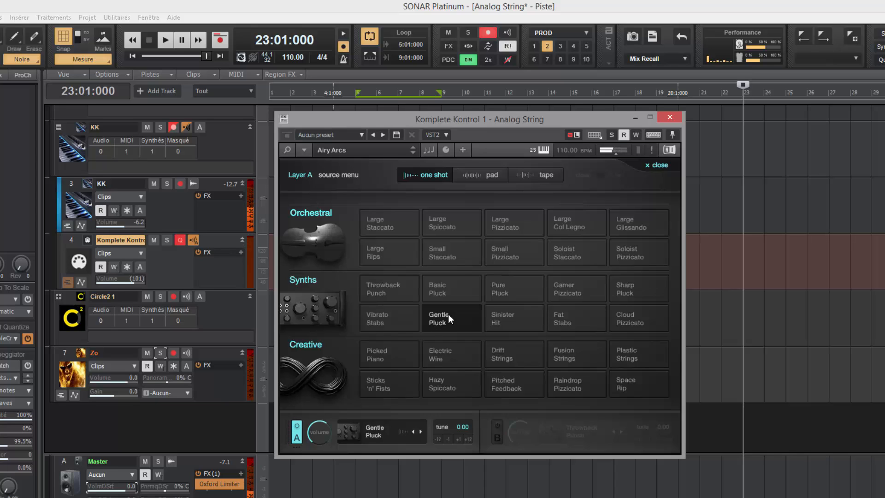
click(507, 317)
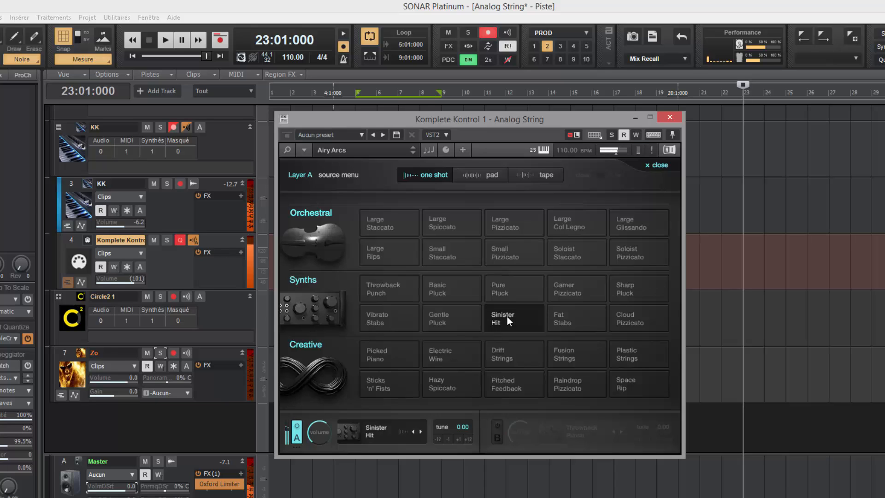
click(569, 317)
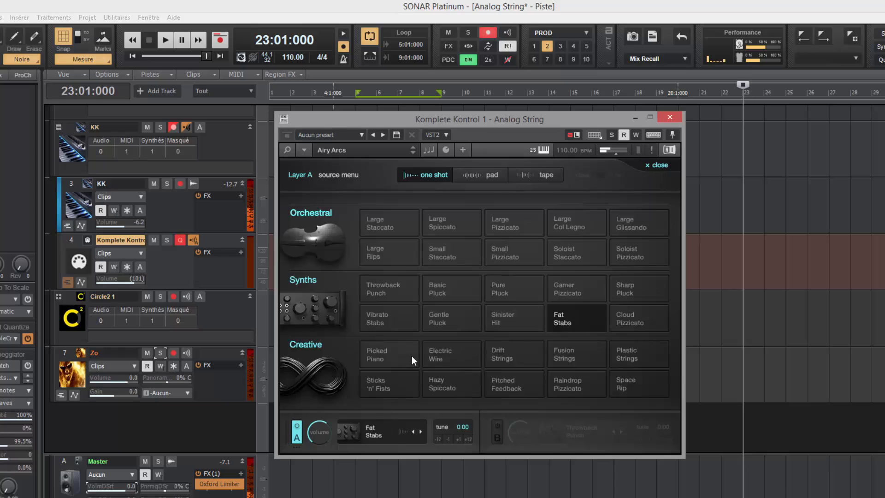
click(636, 321)
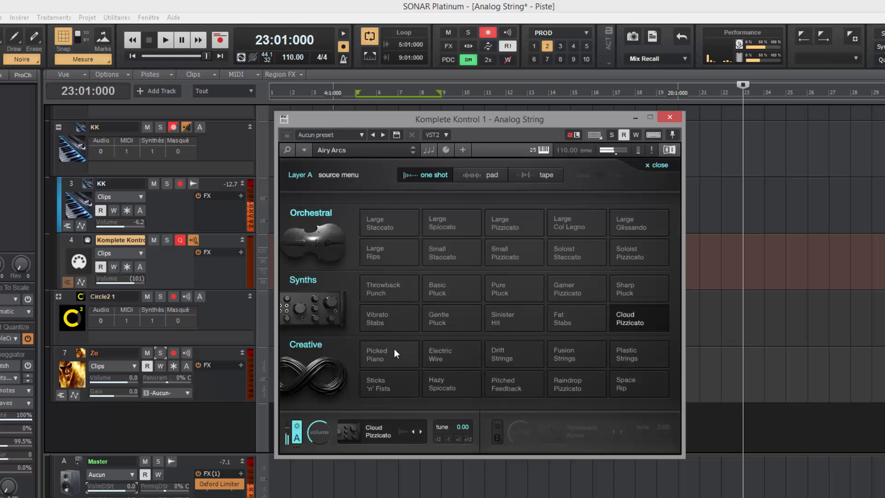
click(480, 176)
Step: Audition the Synths pads Thick Strings, Retro Strings, Fat Octaves, Square PWM and Thin Unison on Layer A
click(383, 287)
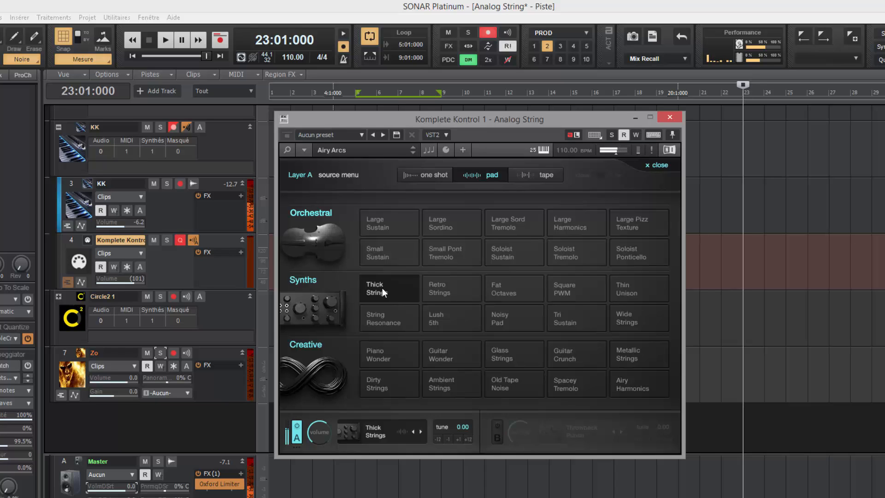
click(441, 291)
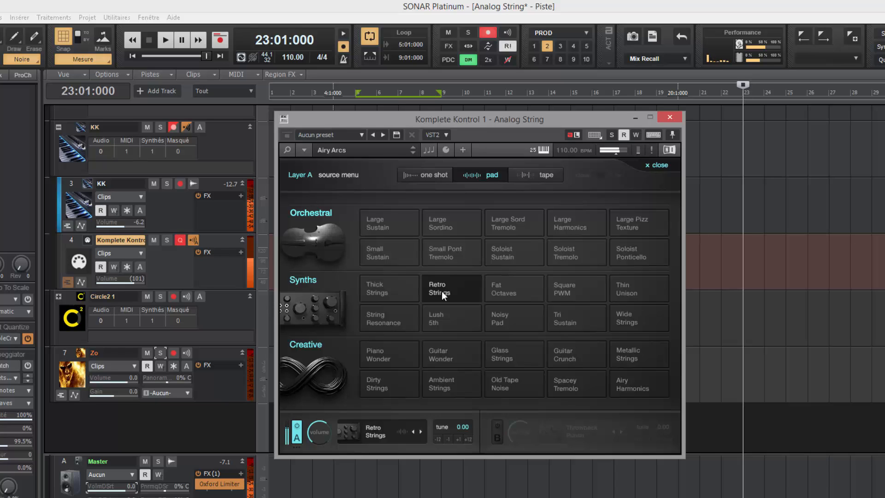
click(510, 292)
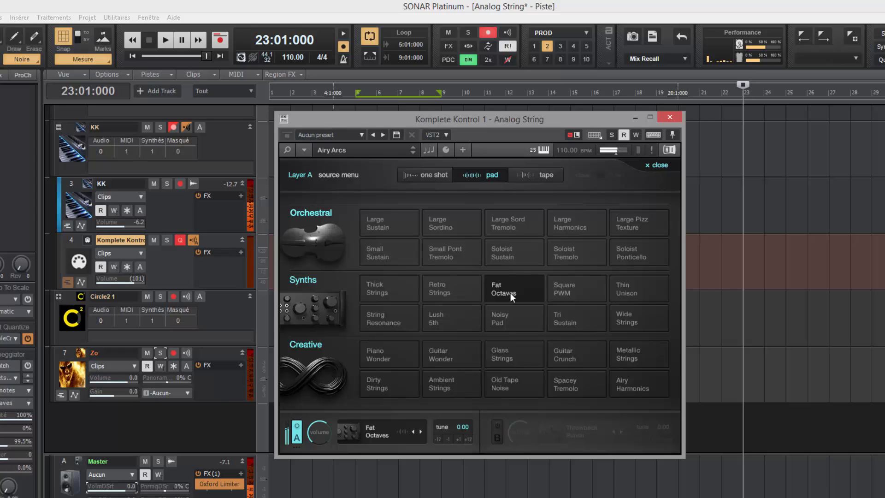
click(557, 291)
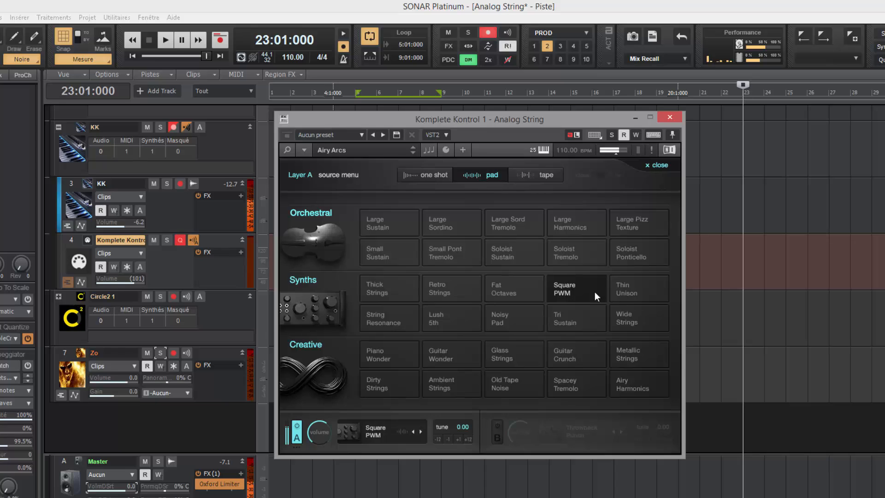
click(624, 289)
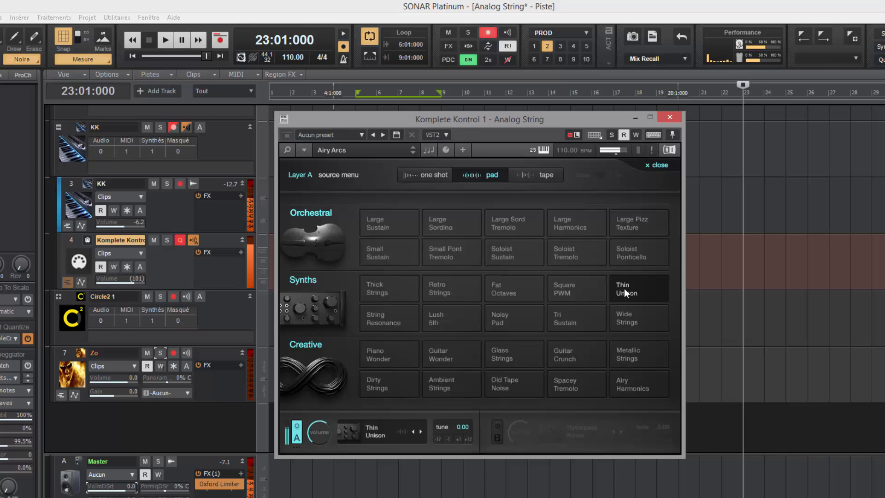
Step: Try String Resonance, Lush 5th, Noisy Pad and Tri Sustain, leaving Wide Strings as Layer A's source
click(390, 315)
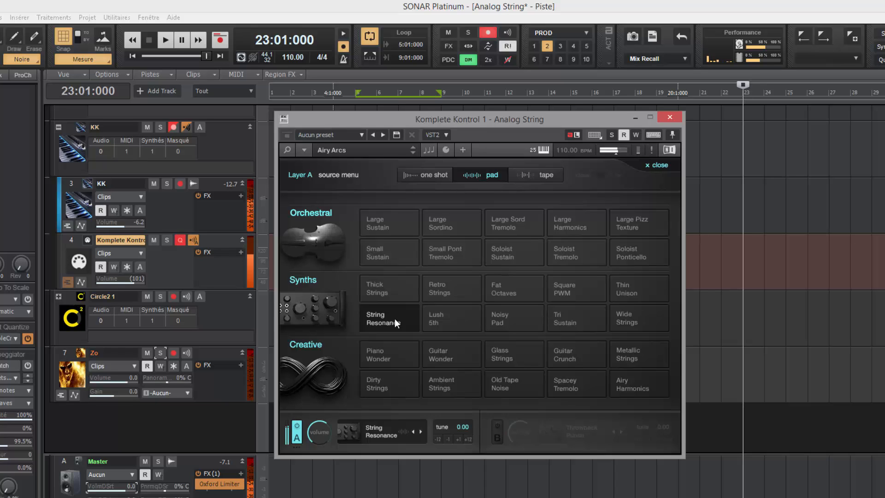
click(445, 316)
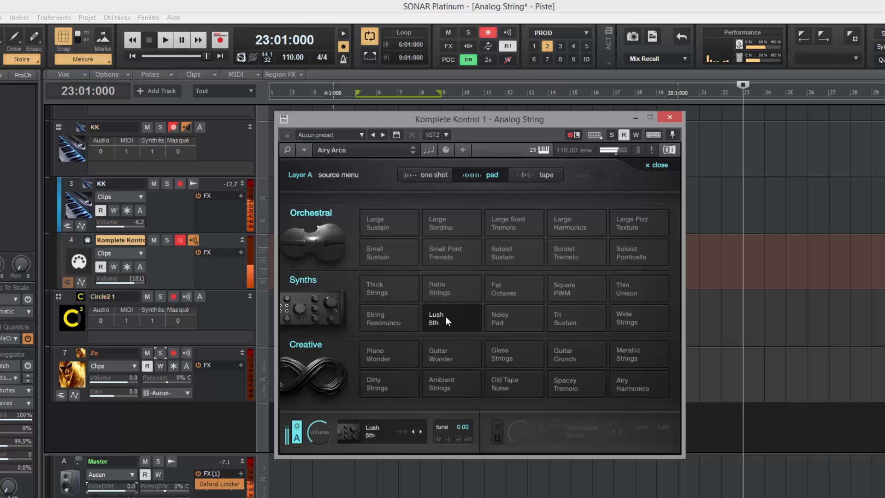
click(515, 313)
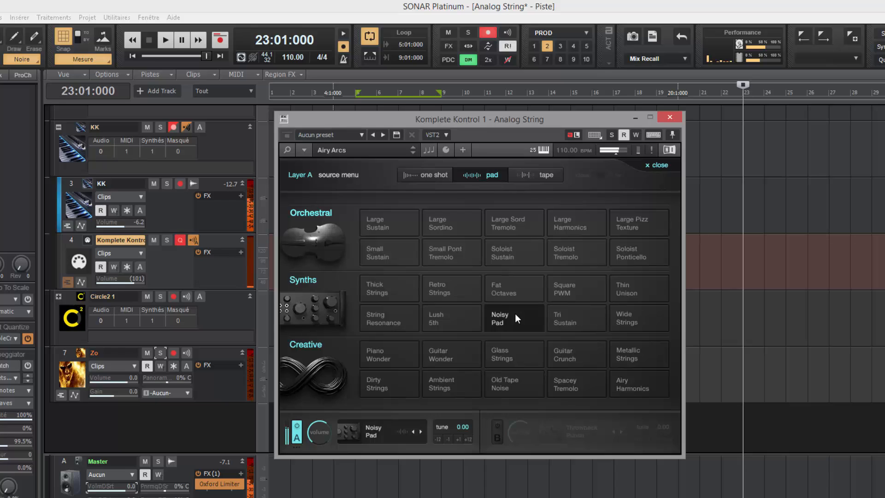
click(571, 314)
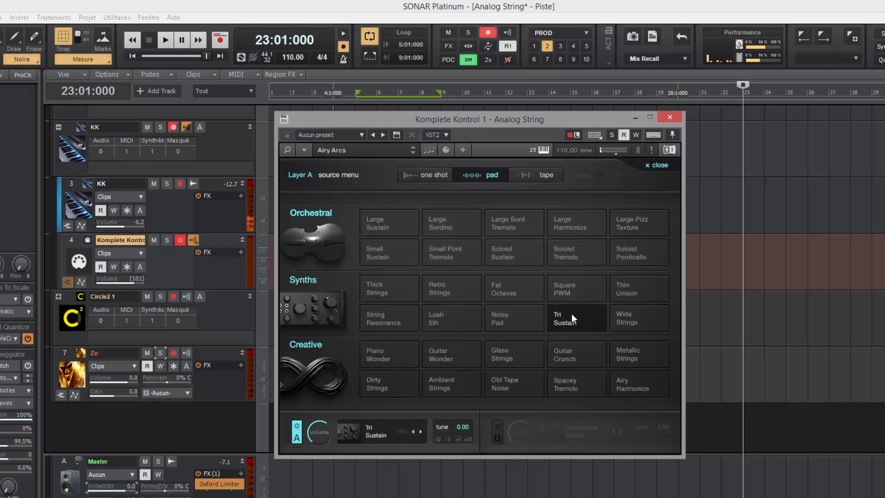
click(638, 316)
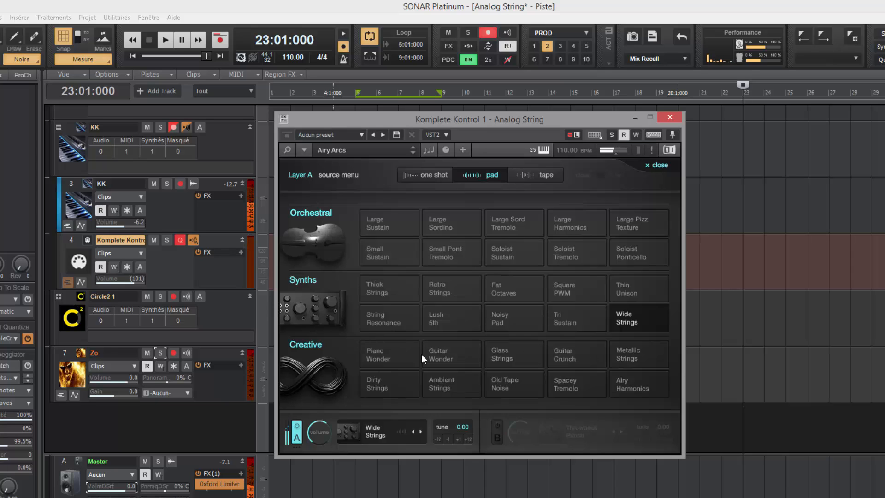
click(535, 175)
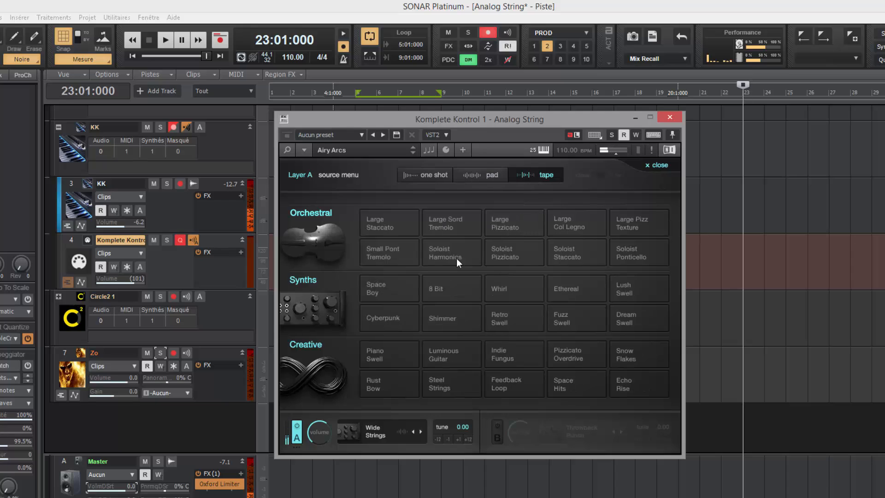
Step: Audition the tape sounds Space Boy, 8 Bit, Whirl, Ethereal and Lush Swell on Layer A
click(381, 293)
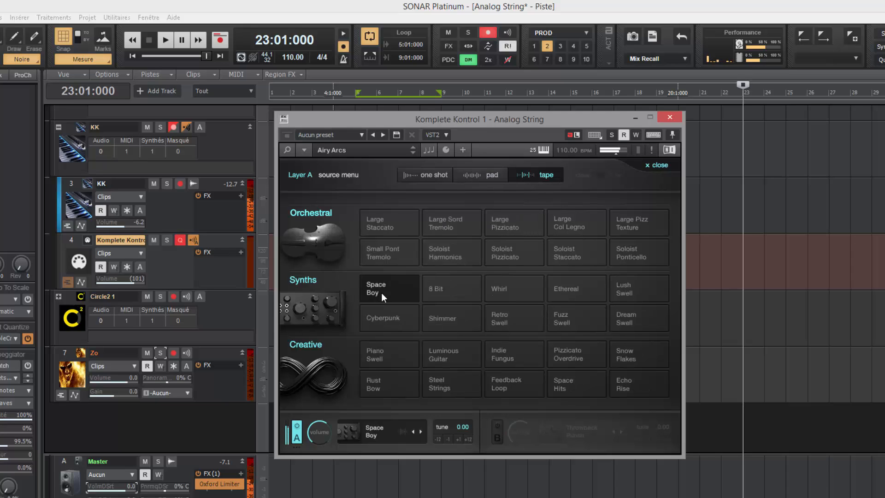
click(445, 288)
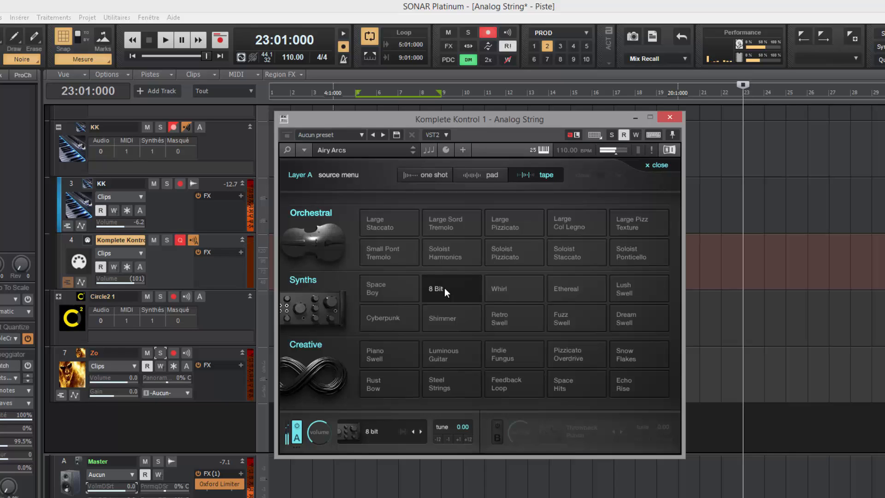
click(494, 286)
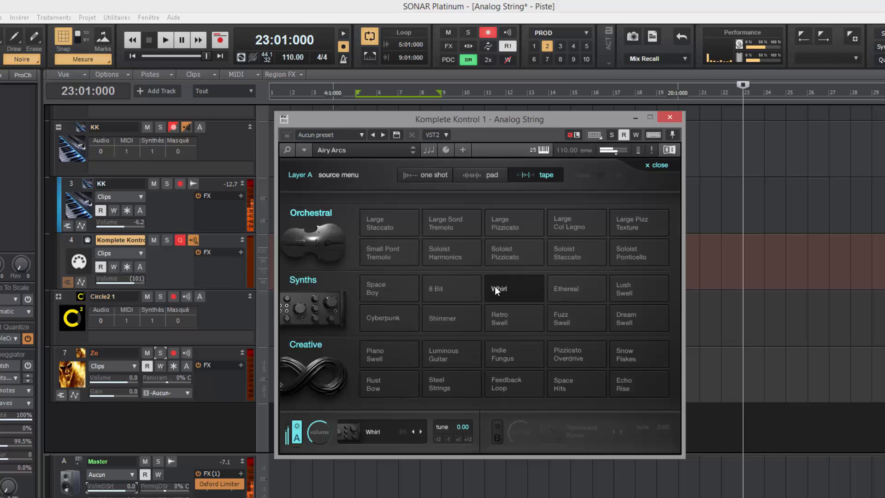
click(566, 286)
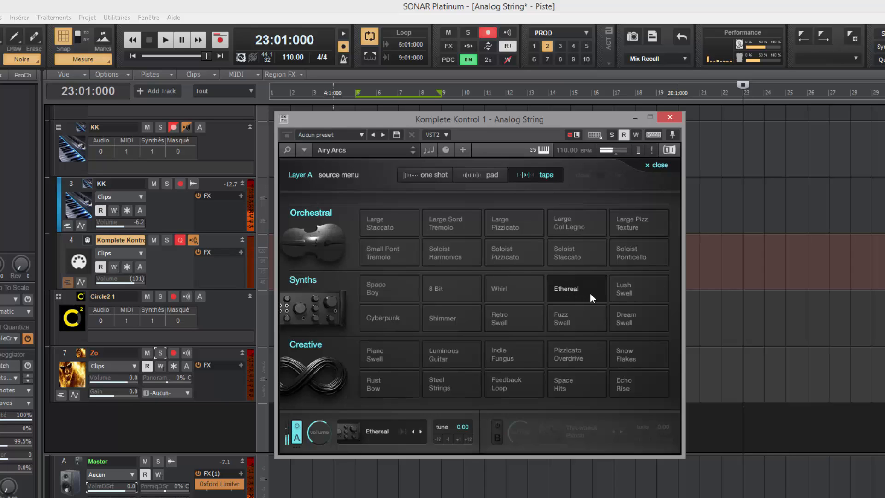
click(627, 288)
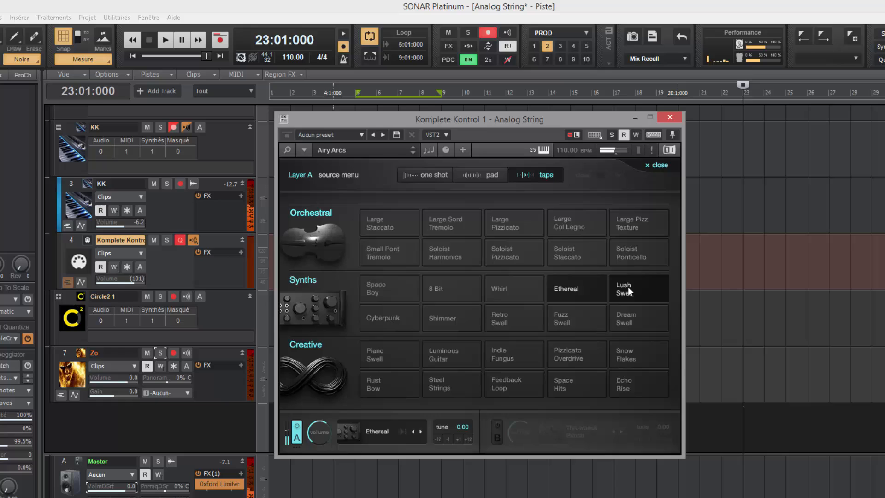
Step: Try Cyberpunk, Shimmer, Retro Swell and Fuzz Swell, then set Layer A's source to Dream Swell
click(399, 322)
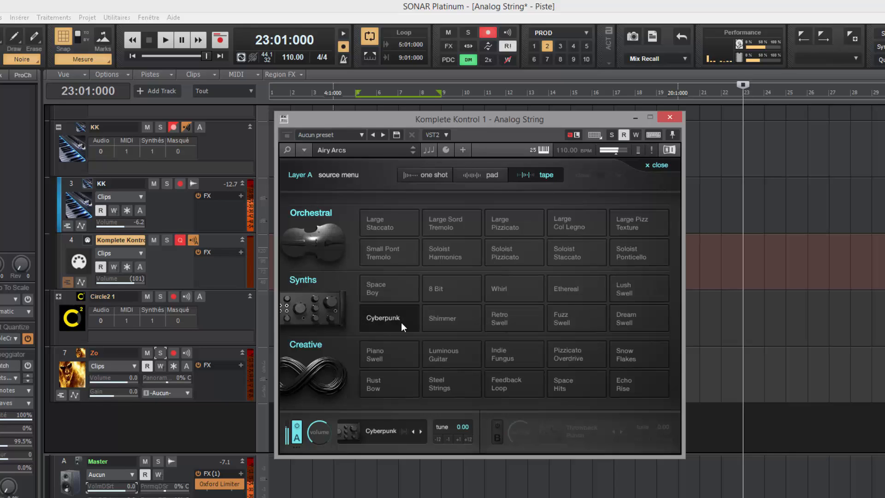
click(454, 322)
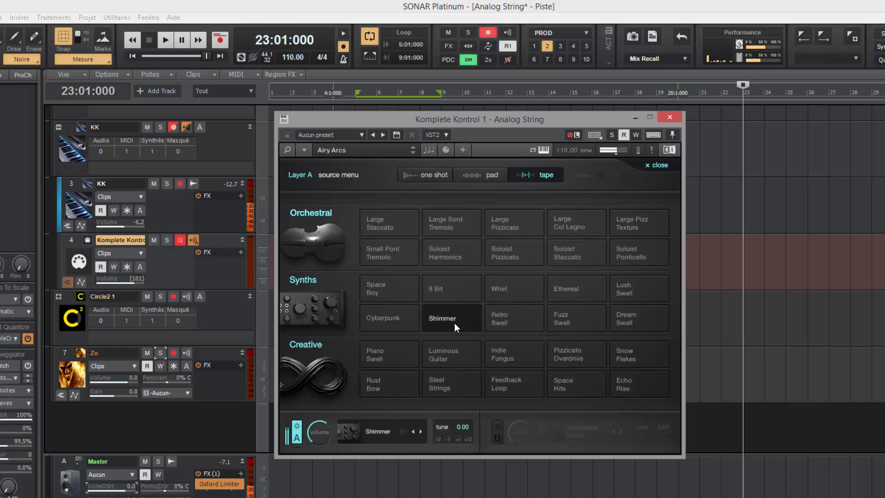
click(510, 322)
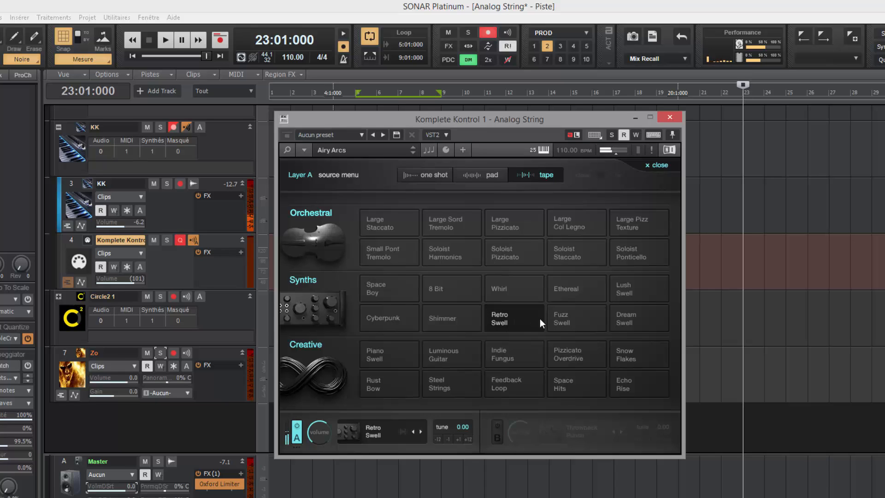
click(587, 319)
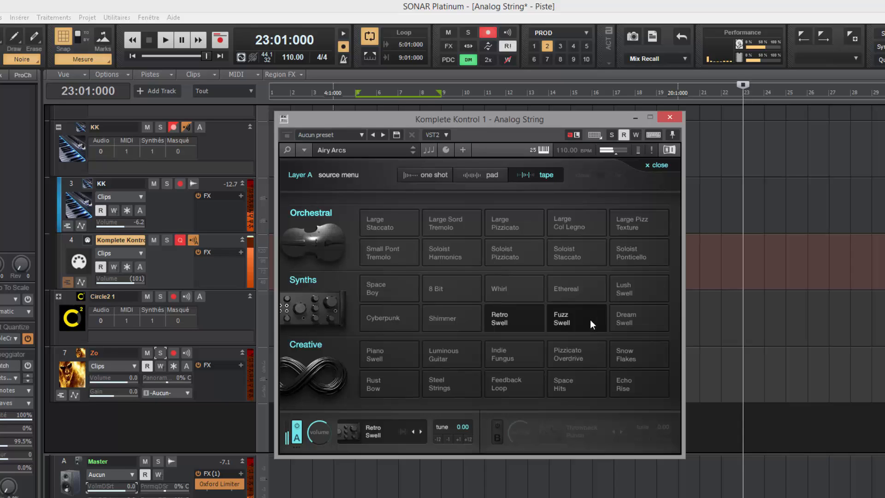
click(633, 319)
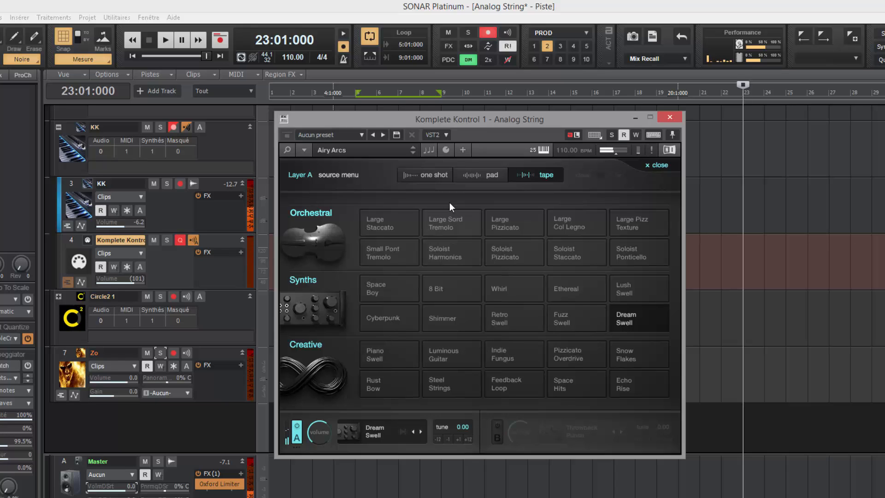
click(428, 174)
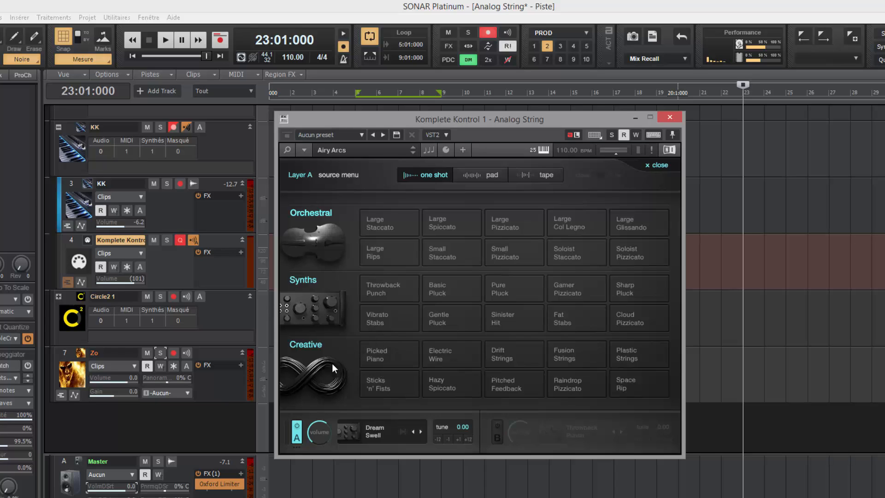
Step: Audition Creative one-shots Picked Piano, Electric Wire, Drift Strings, Fusion Strings and Plastic Strings on Layer A
click(366, 356)
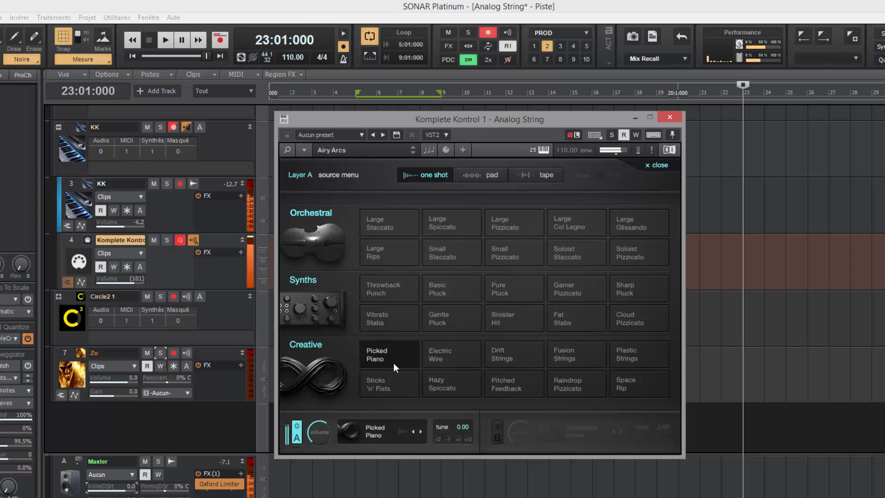
click(446, 356)
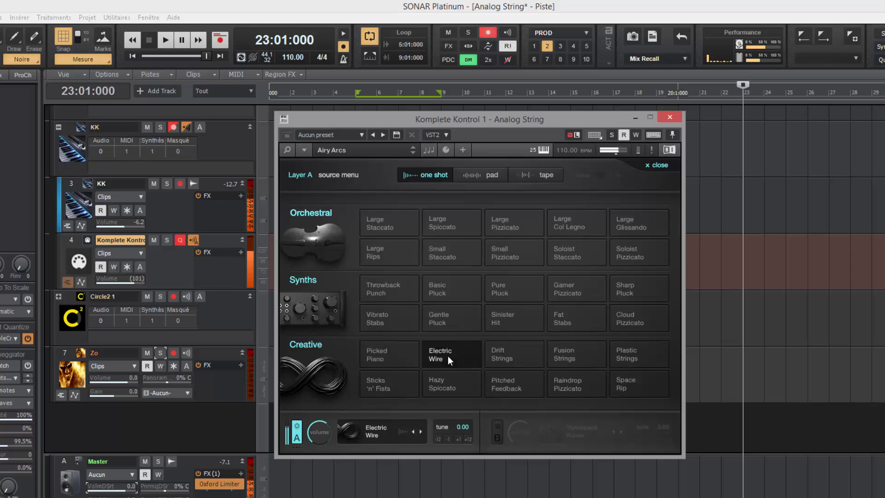
click(507, 358)
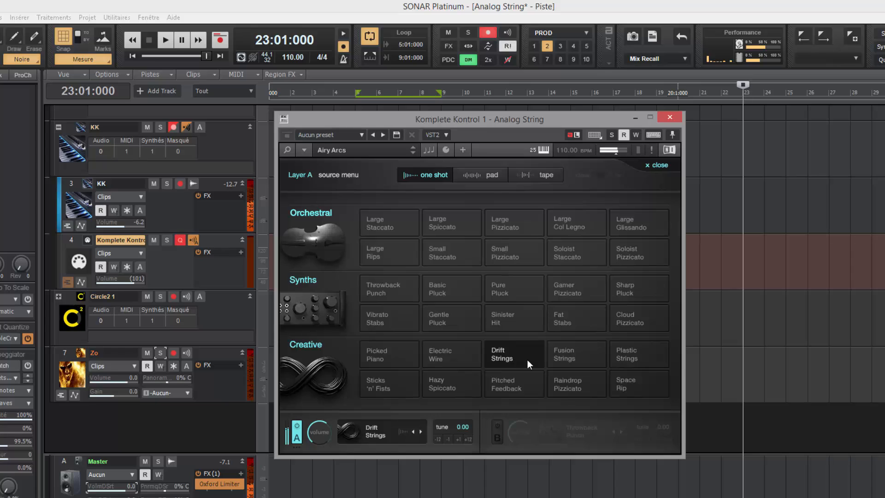
click(554, 356)
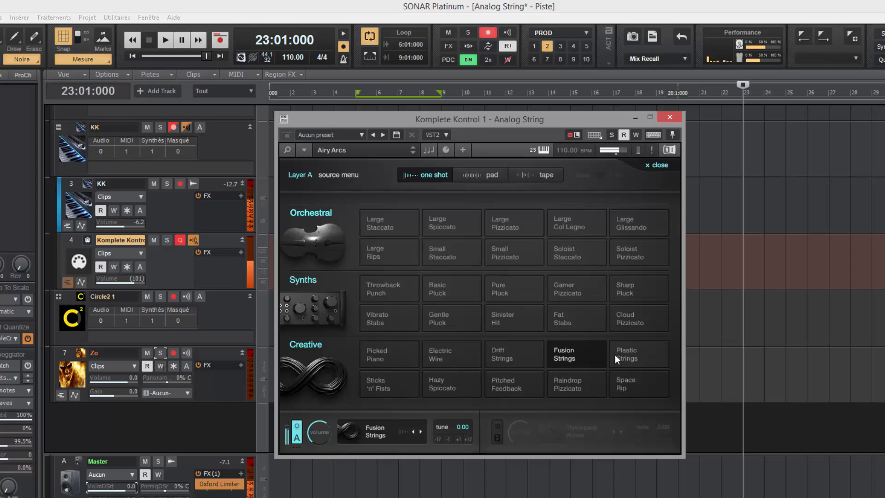
click(627, 350)
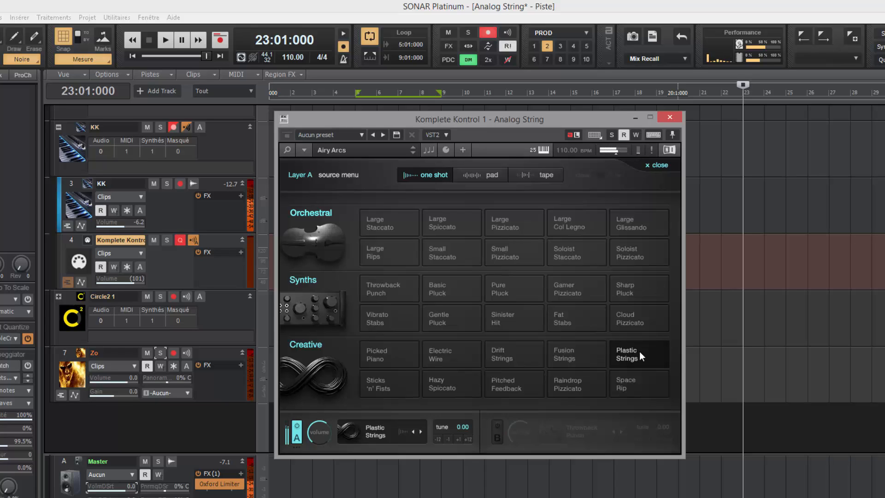
Step: Try Sticks 'n' Fists, Hazy Spiccato, Pitched Feedback and Raindrop Pizzicato, ending on Space Rip
click(393, 387)
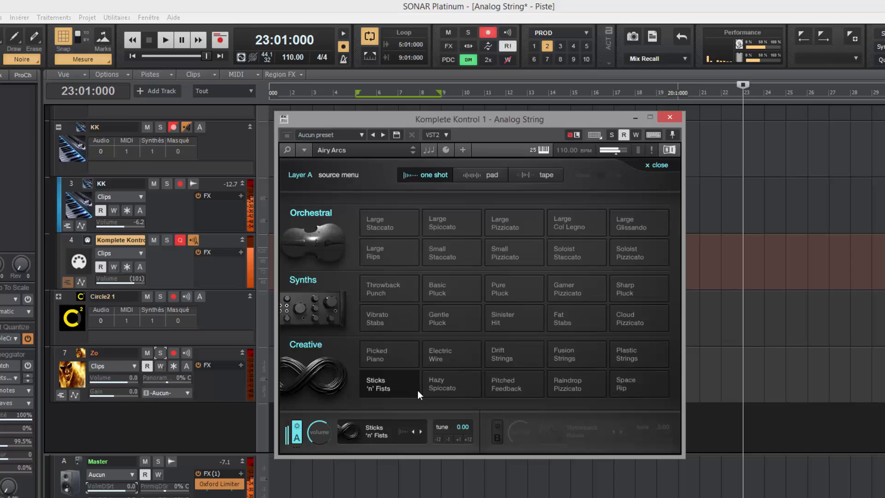
click(444, 385)
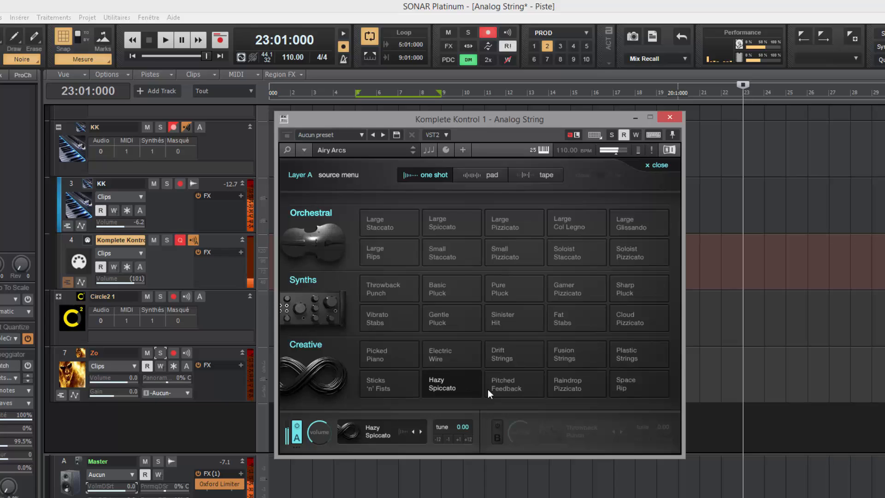
click(519, 390)
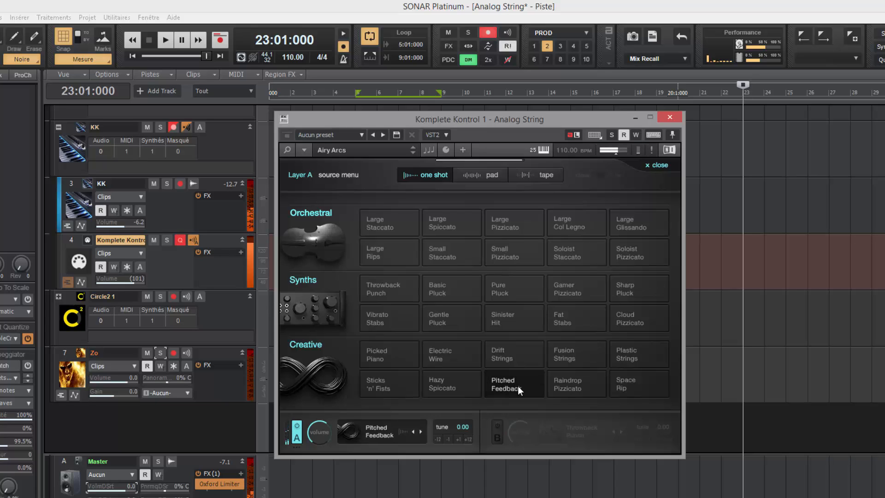
click(576, 389)
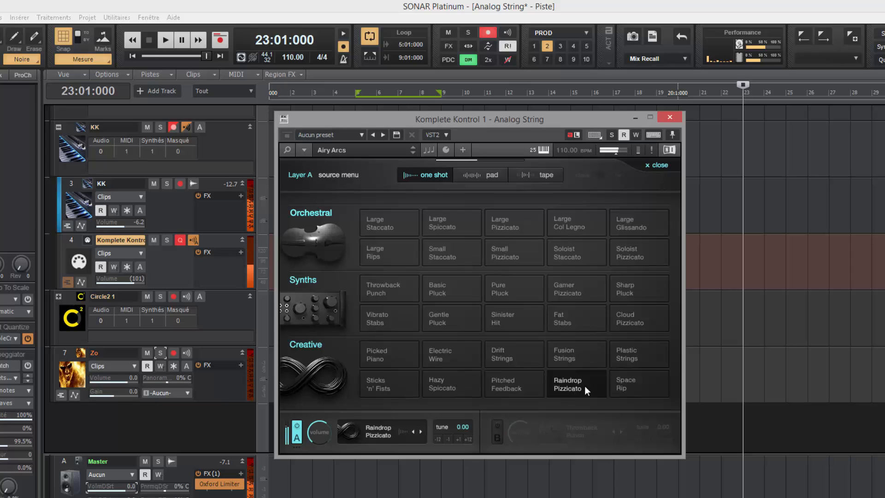
click(622, 381)
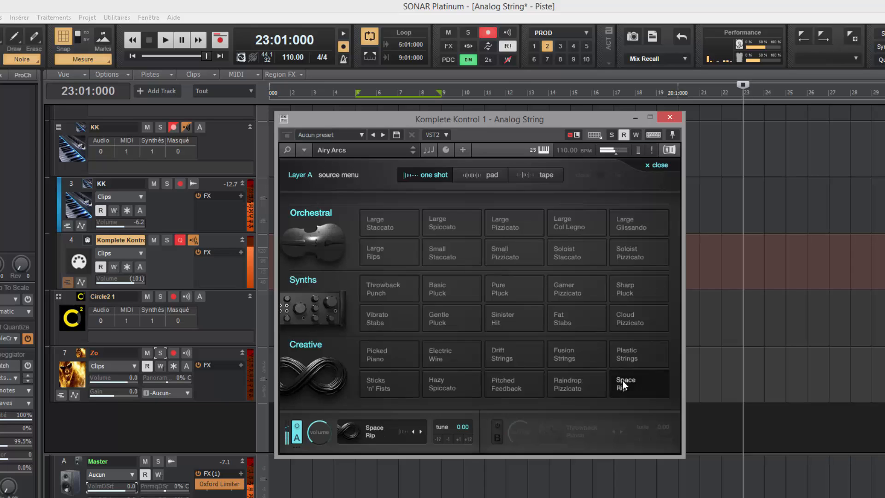
Step: Audition Creative pads Piano Wonder, Guitar Wonder, Glass Strings, Guitar Crunch and Metallic Strings on Layer A
click(490, 178)
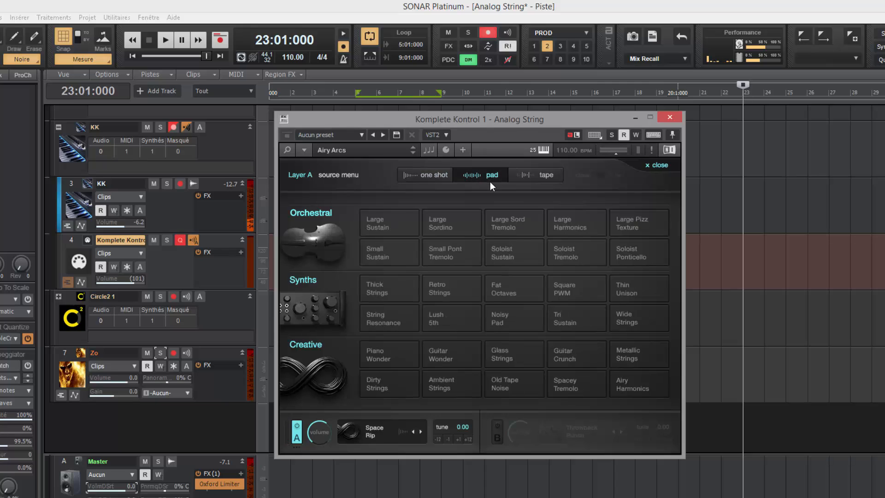
click(387, 356)
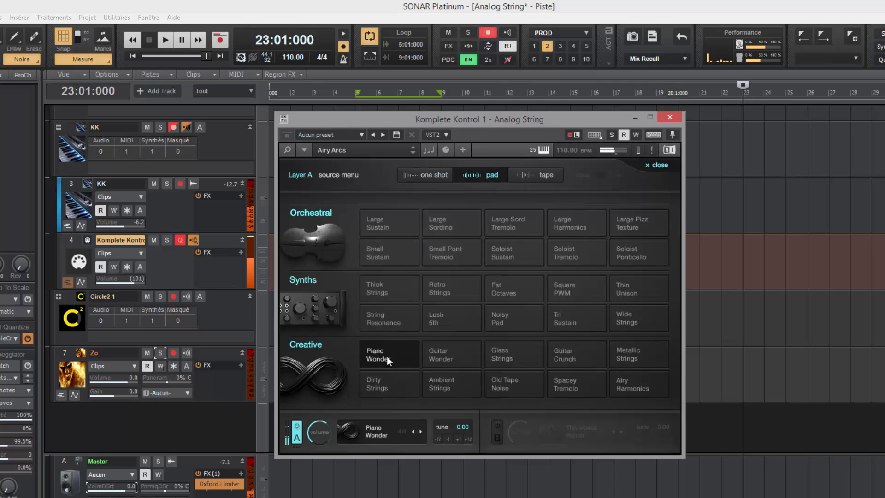
click(456, 358)
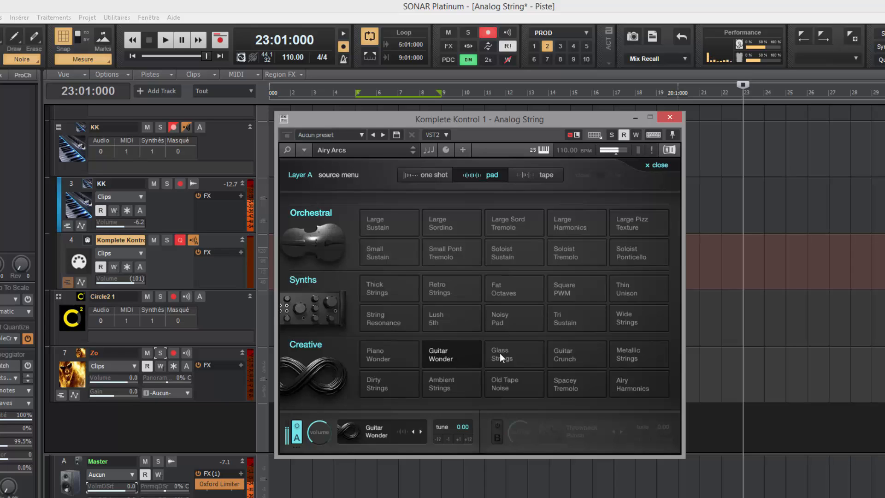
click(519, 352)
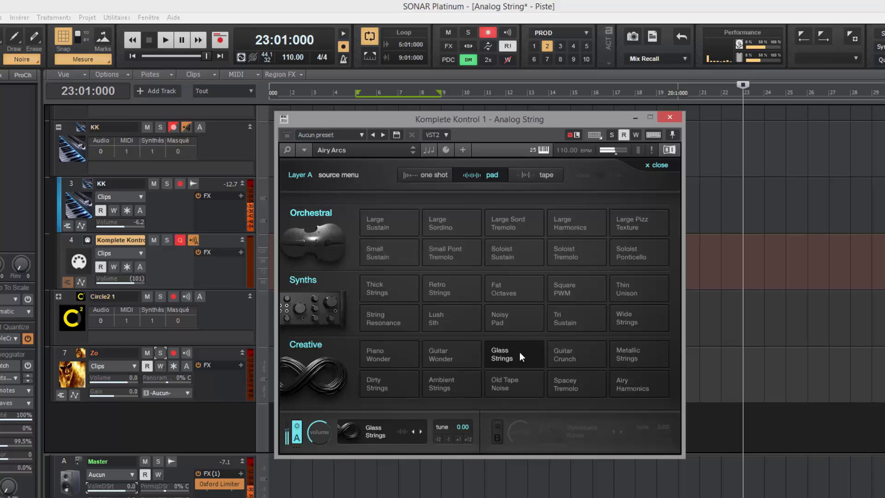
click(550, 351)
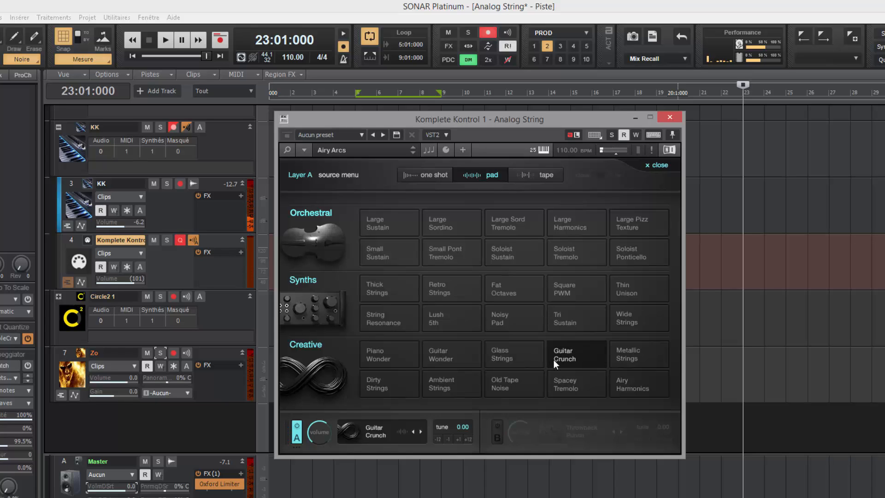
click(643, 362)
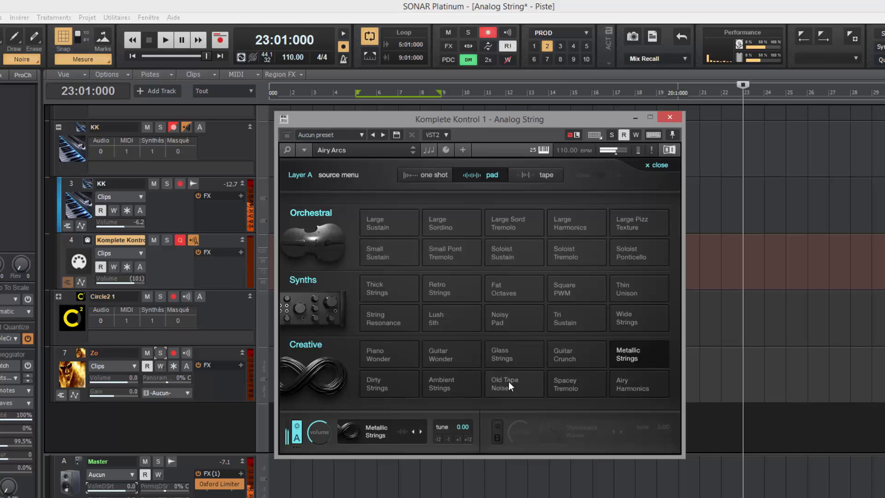
Step: Try Dirty Strings, Ambient Strings, Old Tape Noise and Spacey Tremolo, ending on Airy Harmonics
click(387, 381)
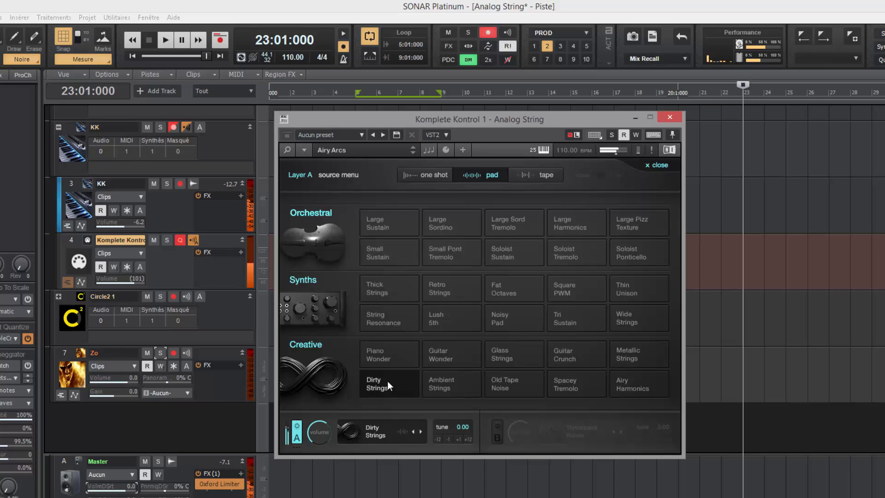
click(460, 383)
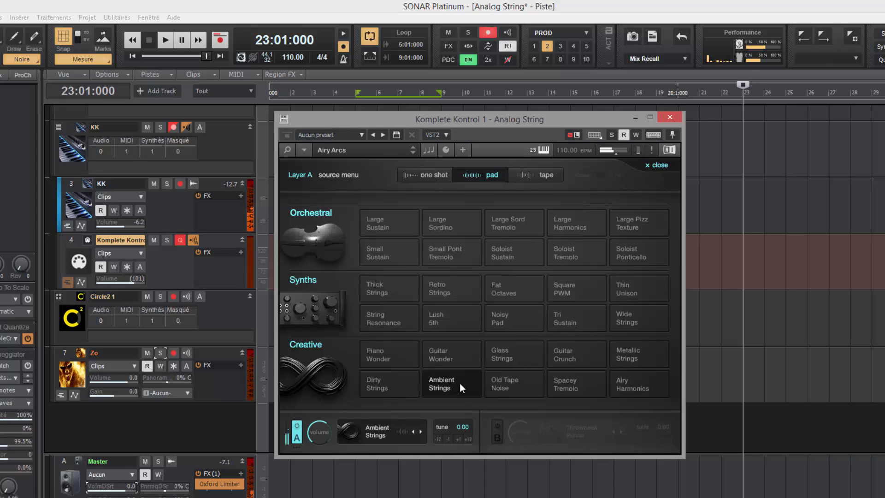
click(500, 380)
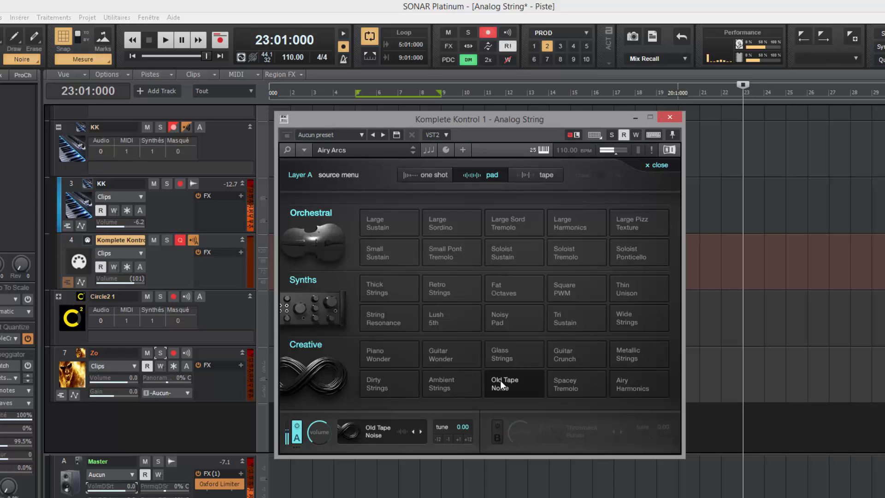
click(567, 386)
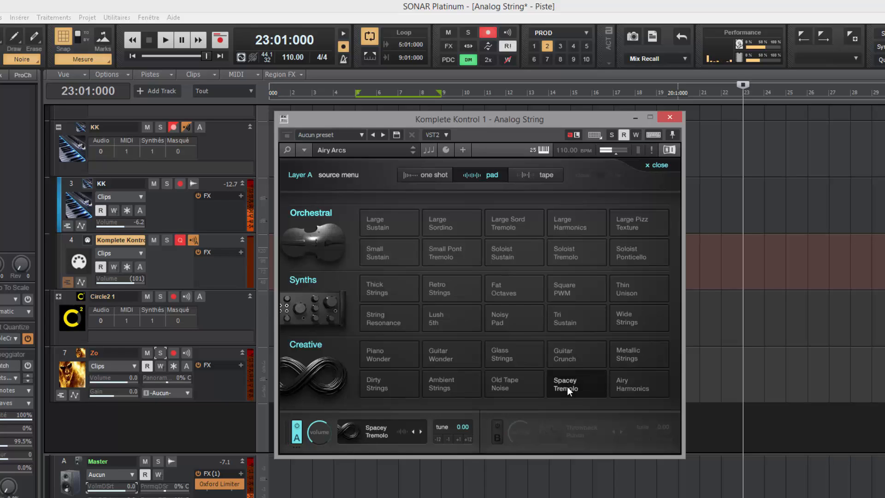
click(639, 385)
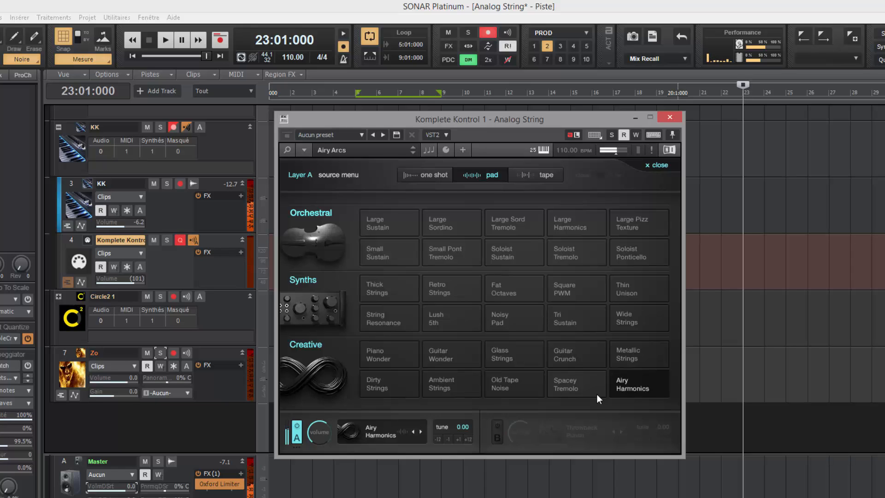
Step: Audition tape sounds Piano Swell, Luminous Guitar, Indie Fungus and Snow Flakes, settling on Pizzicato Overdrive
click(542, 177)
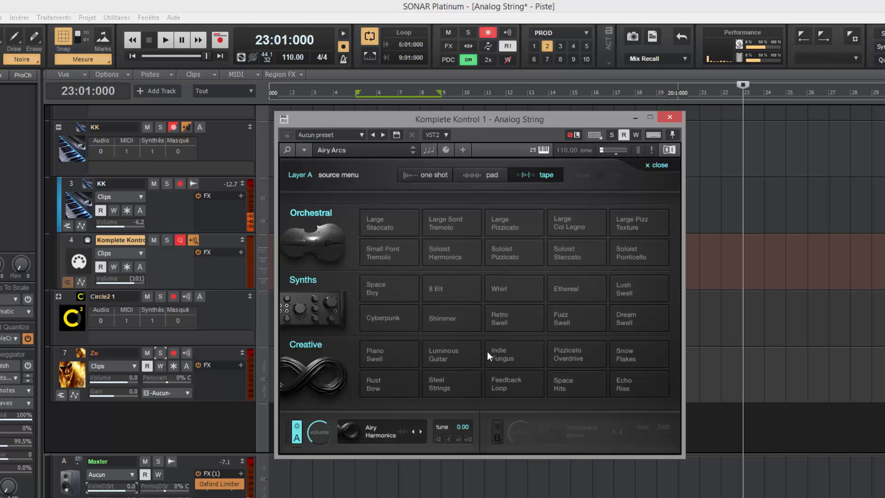
click(393, 354)
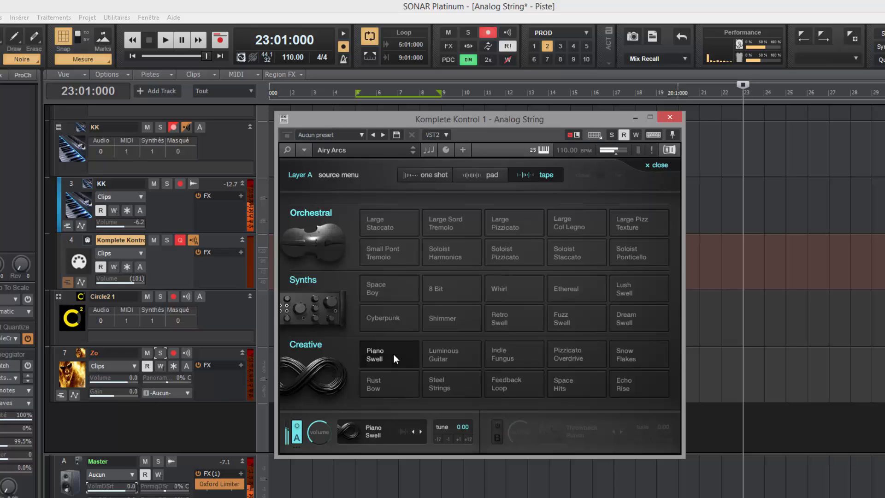
click(448, 355)
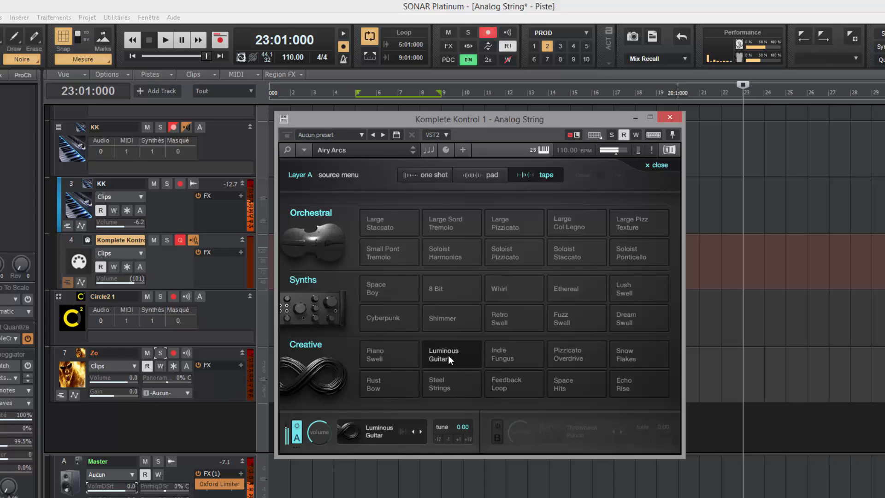
click(513, 356)
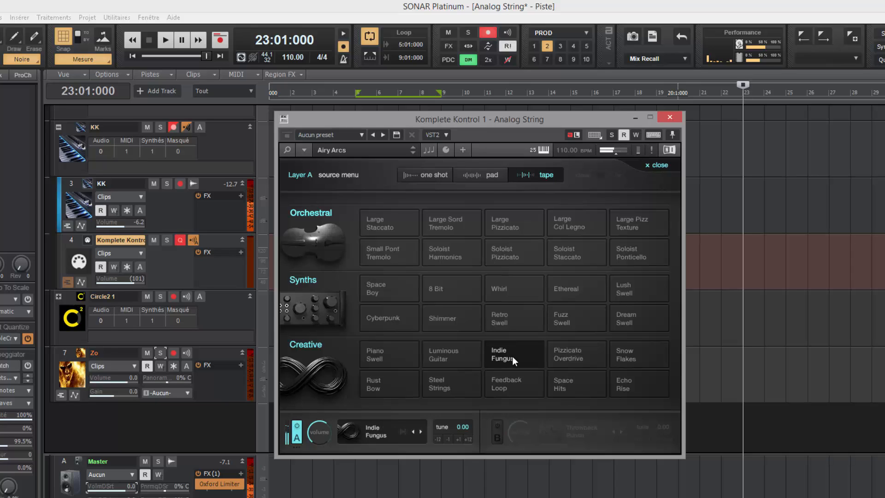
click(560, 355)
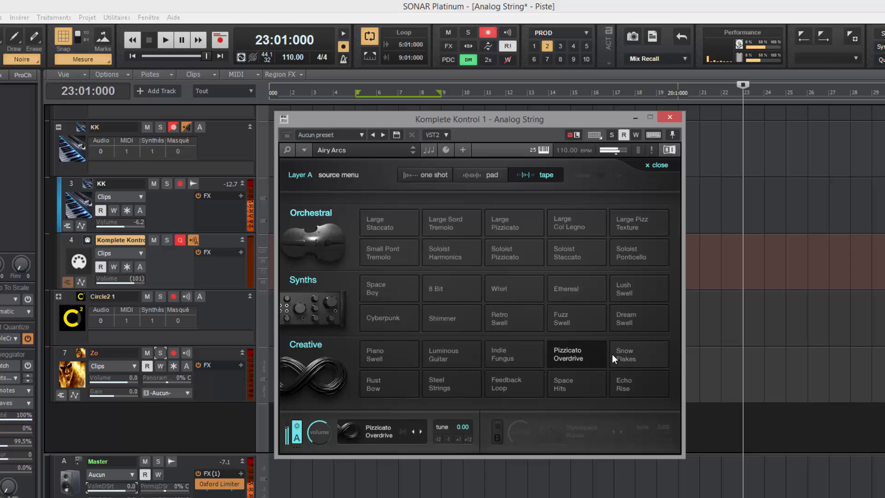
click(632, 355)
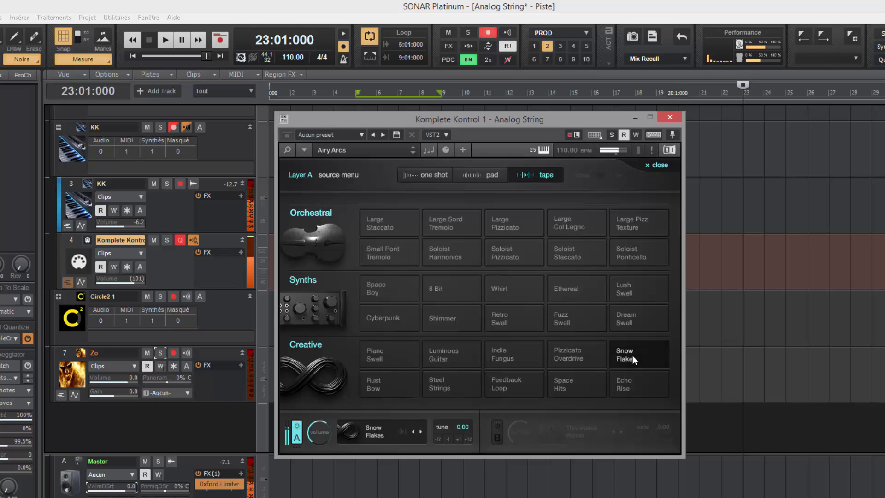
click(579, 358)
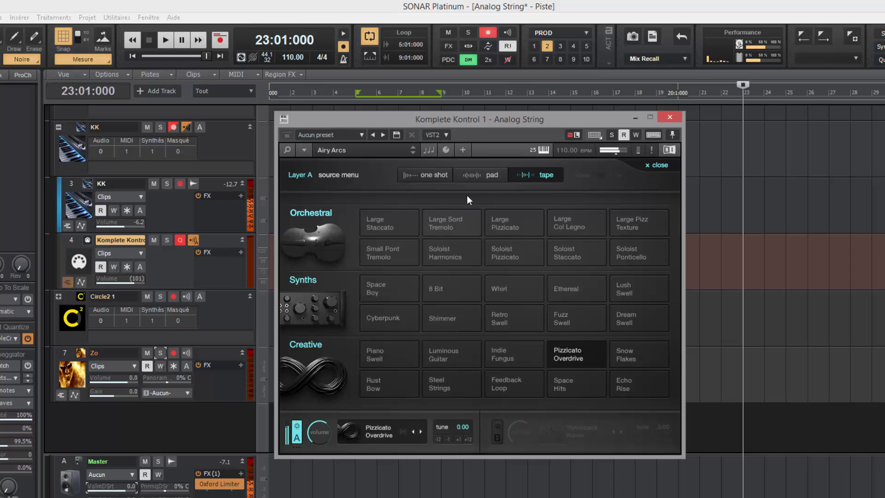
Step: Toggle Layer A's sample looping off and back on, then reopen its source menu
click(563, 358)
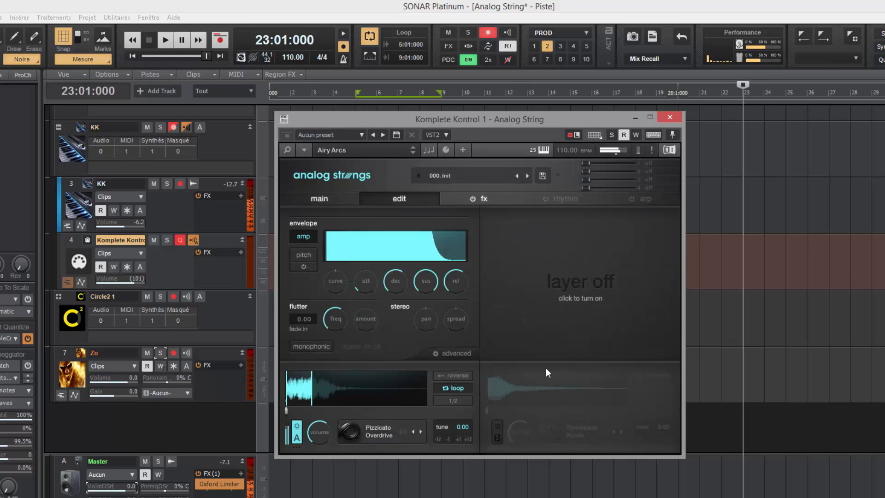
click(460, 389)
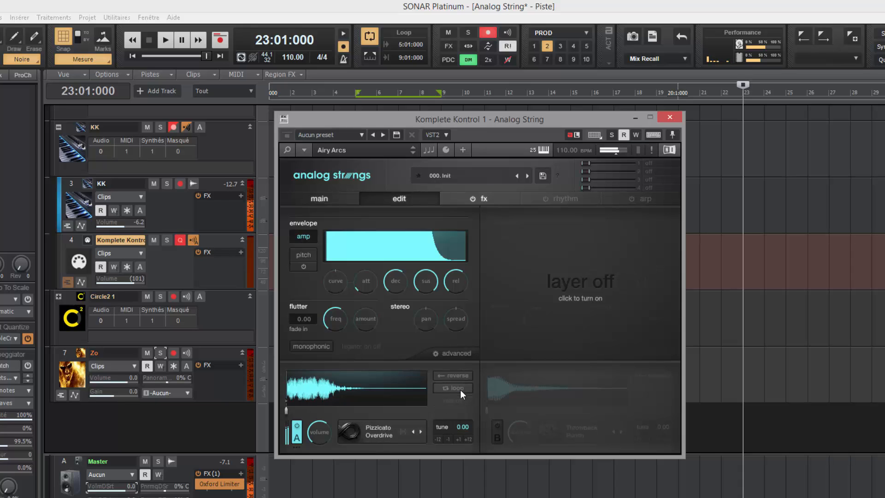
click(460, 389)
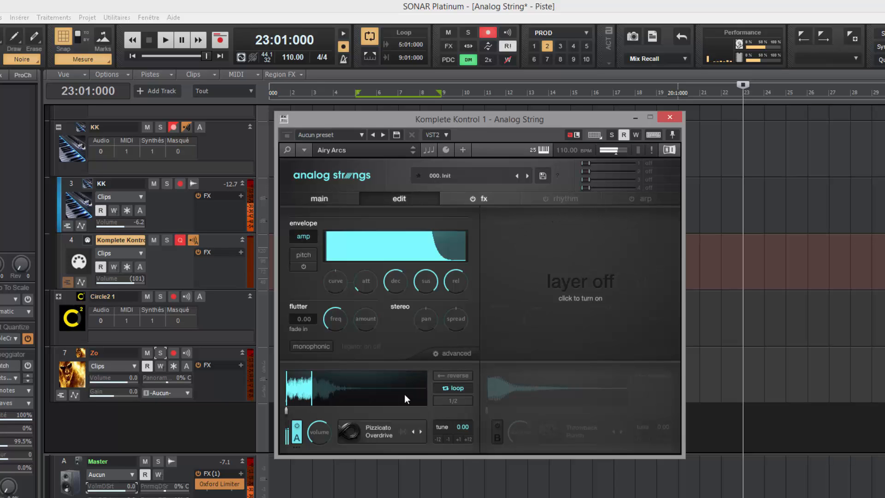
click(383, 437)
Step: Audition Snow Flakes, Rust Bow and Steel Strings for Layer A, browsing the one-shot and pad lists
click(621, 356)
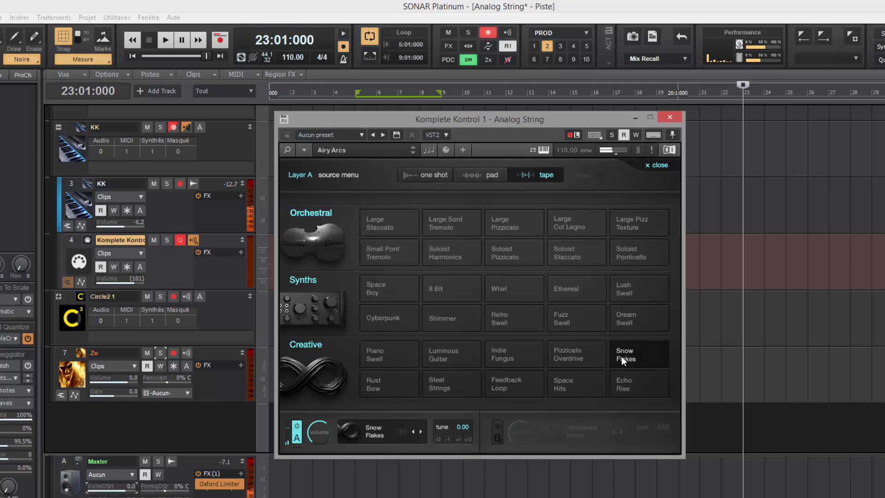
click(391, 383)
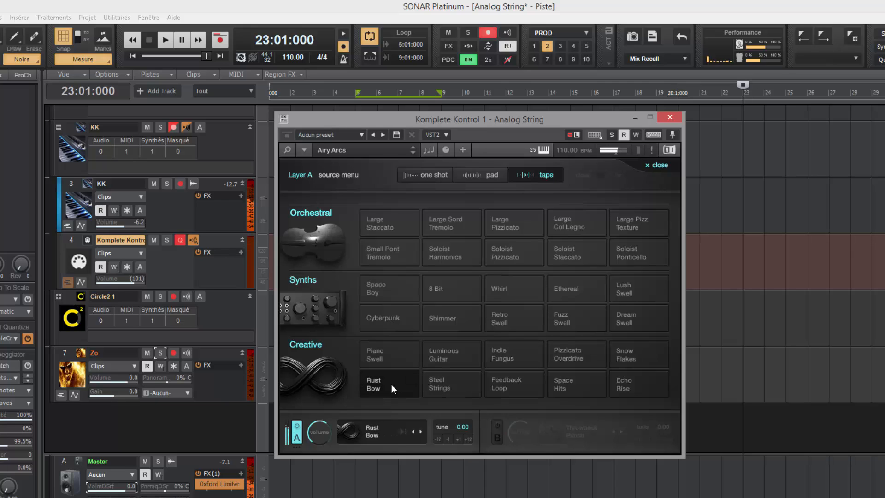
click(444, 386)
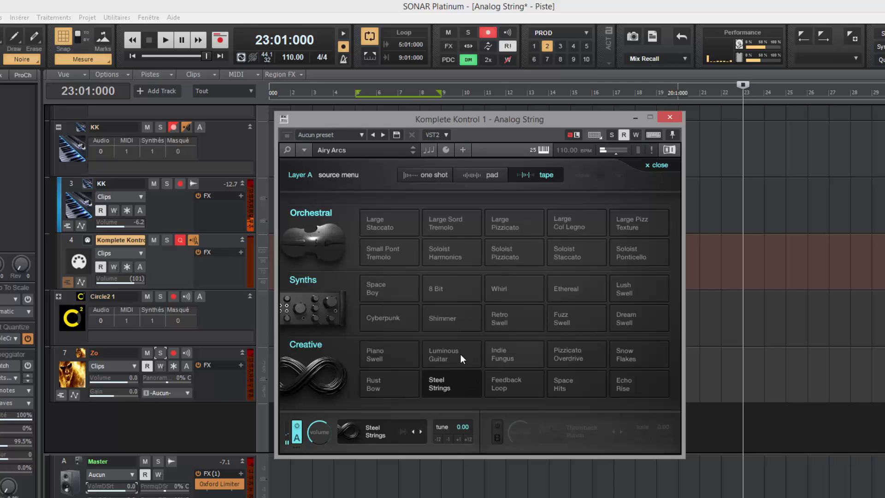
click(422, 175)
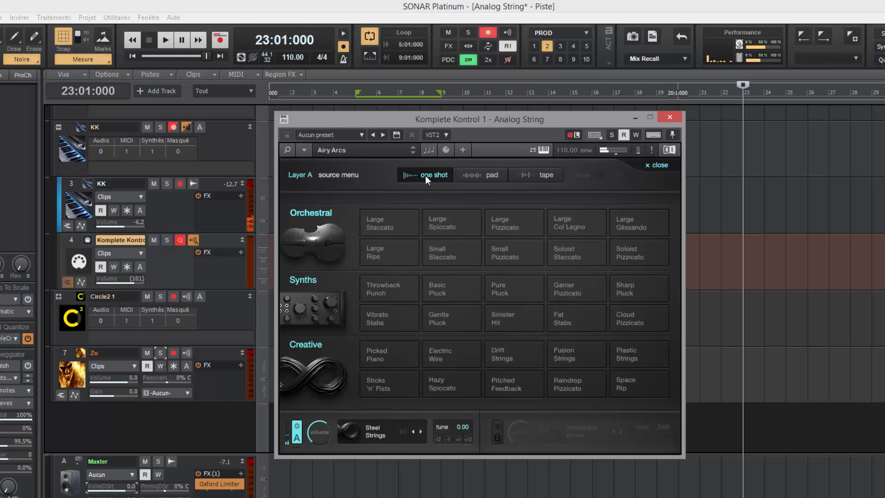
click(487, 175)
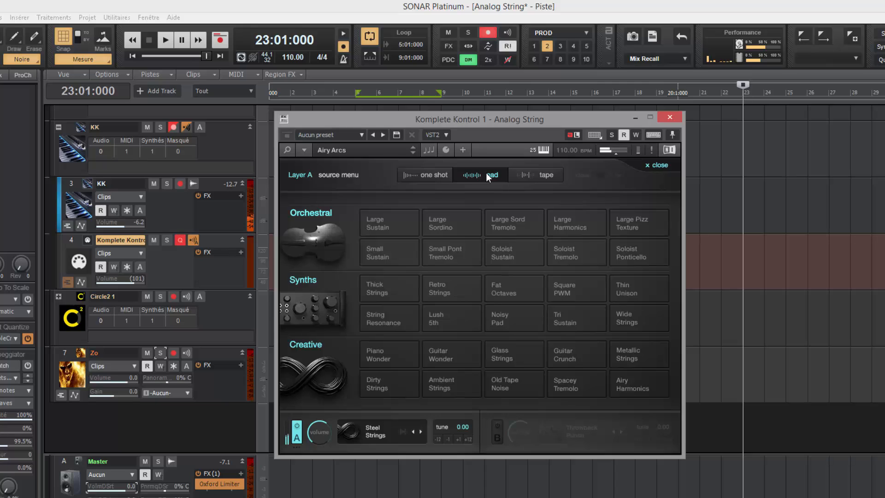
click(540, 176)
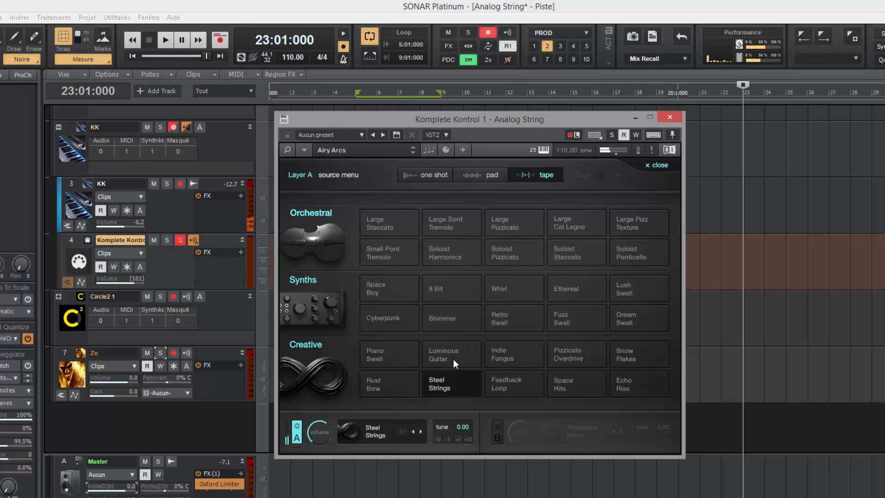
Step: Try Feedback Loop and Space Hits, then settle on Echo Rise as Layer A's source
click(501, 378)
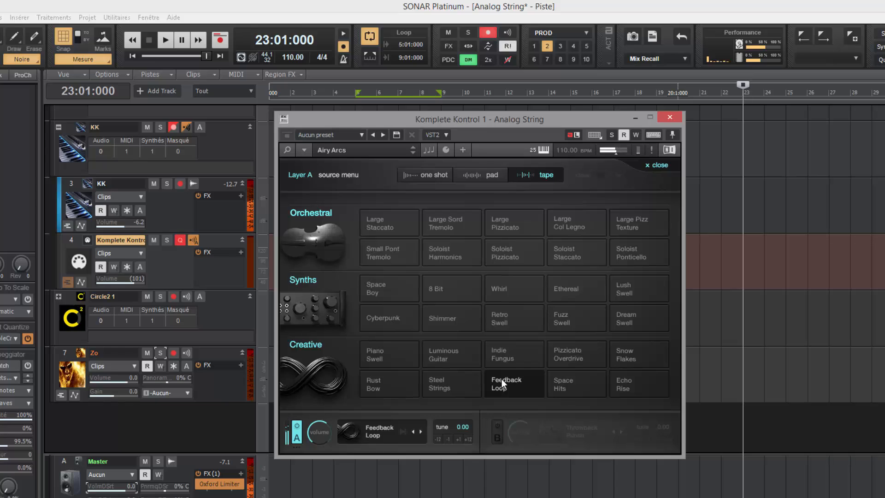
click(568, 384)
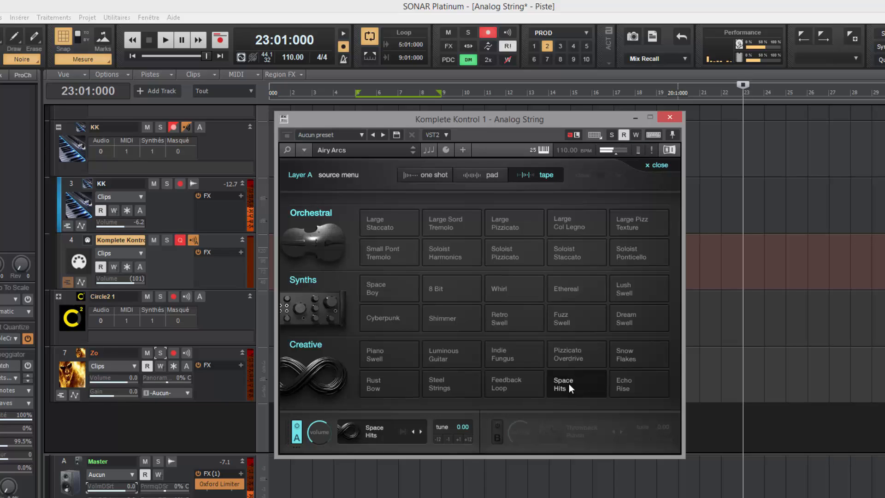
click(614, 383)
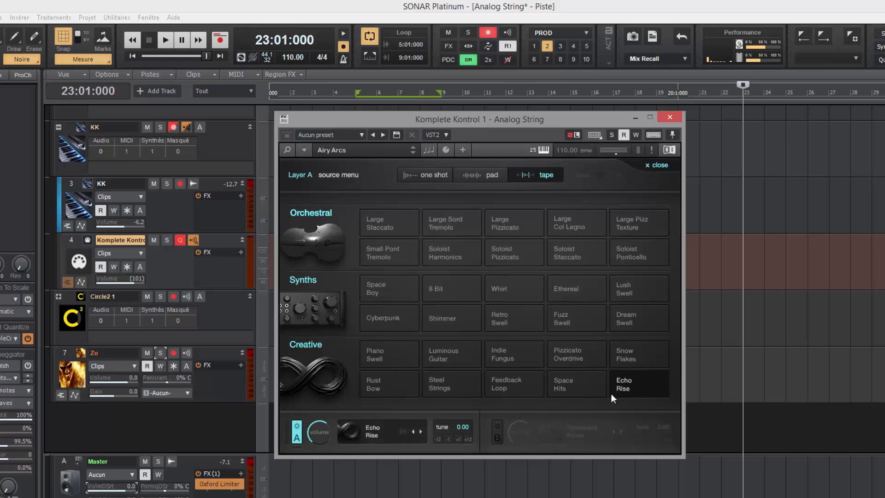
click(637, 383)
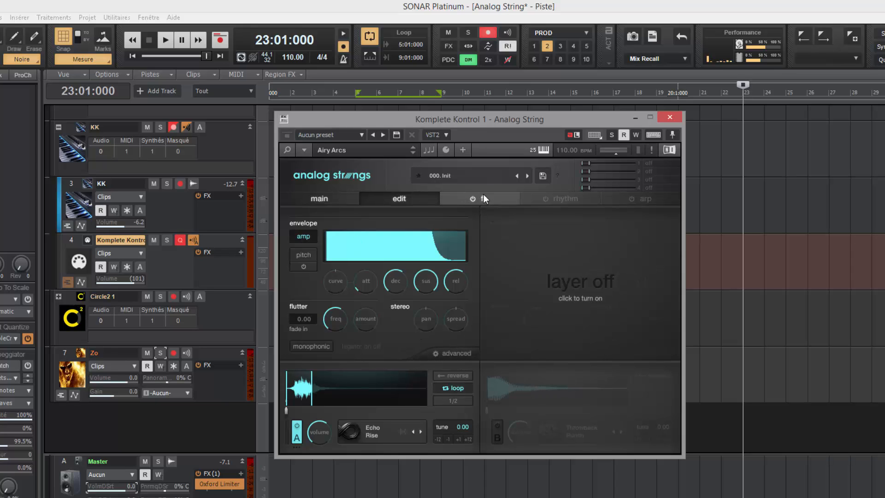
Step: Return to the main page and open Layer A's source menu, where Echo Rise is loaded
click(322, 198)
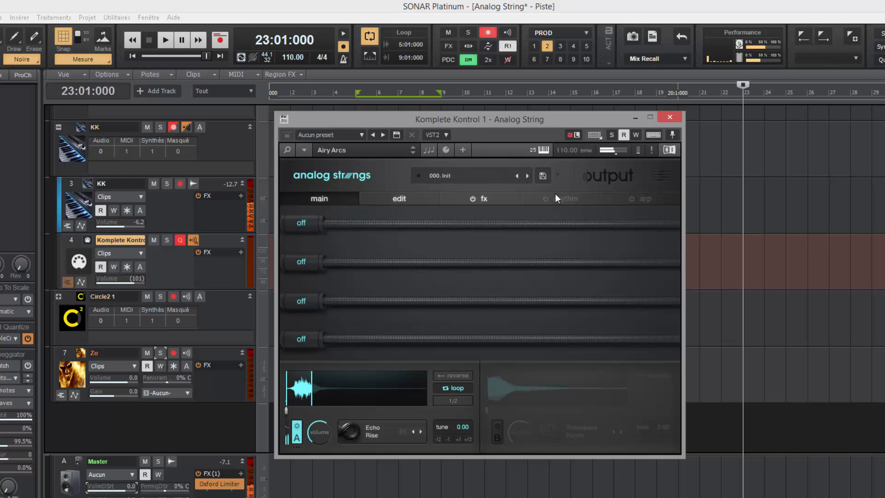
click(386, 433)
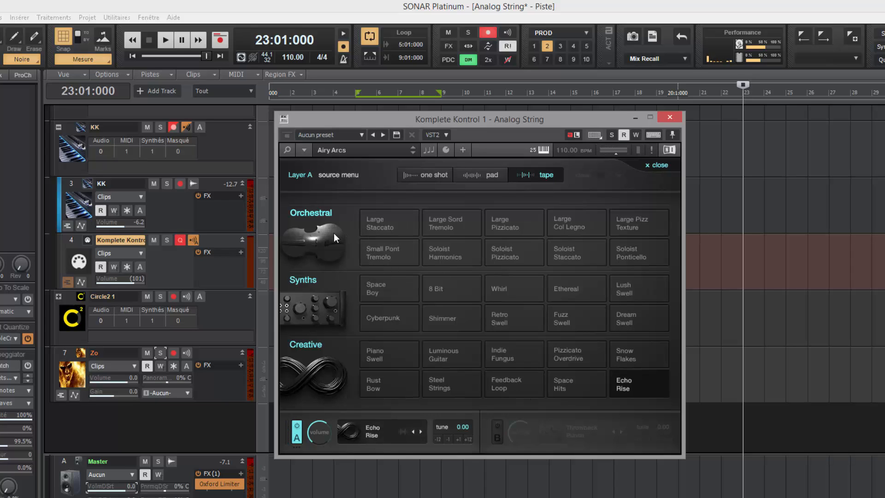
Step: Try the one-shots Large Staccato and Large Spiccato, then load Large Pizzicato on Layer A
click(426, 180)
click(386, 228)
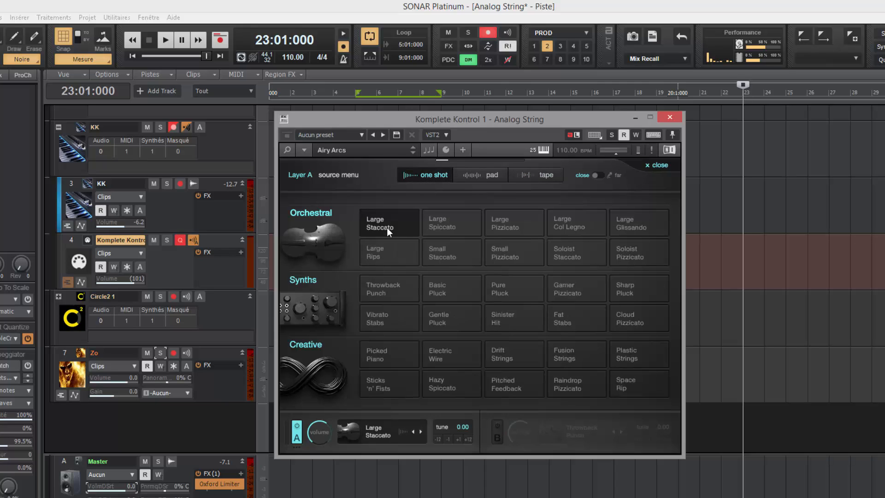
click(446, 226)
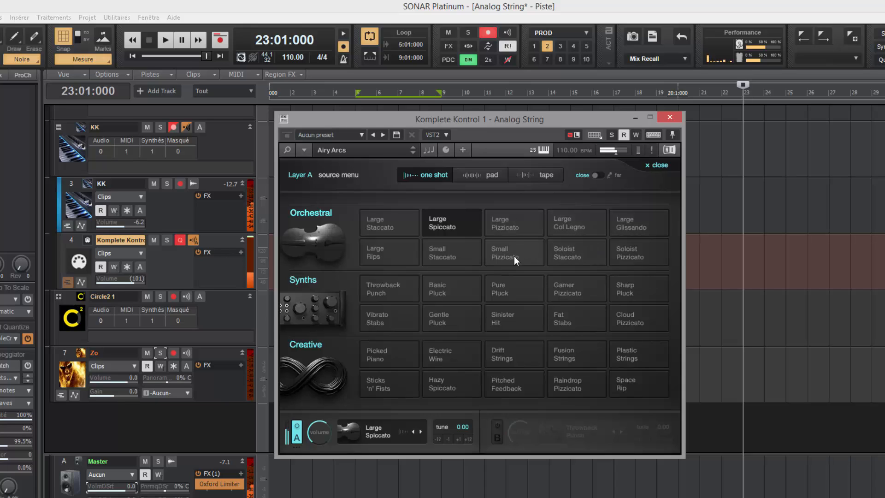
click(511, 223)
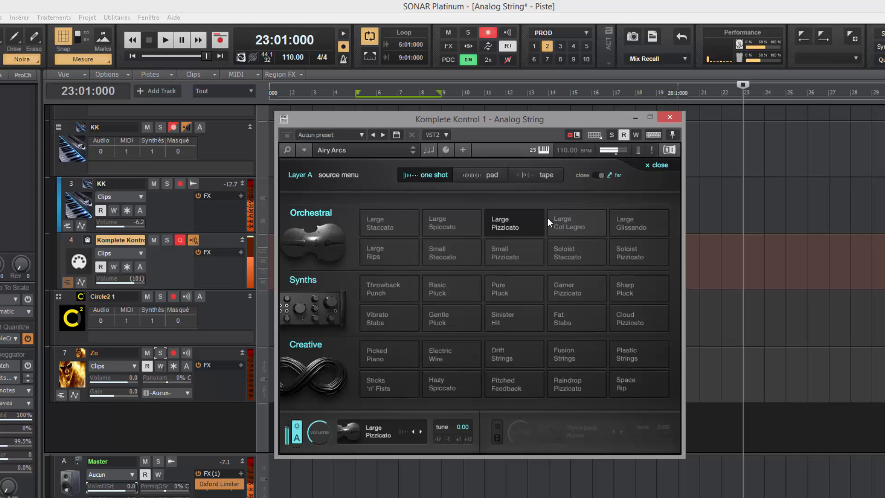
click(513, 219)
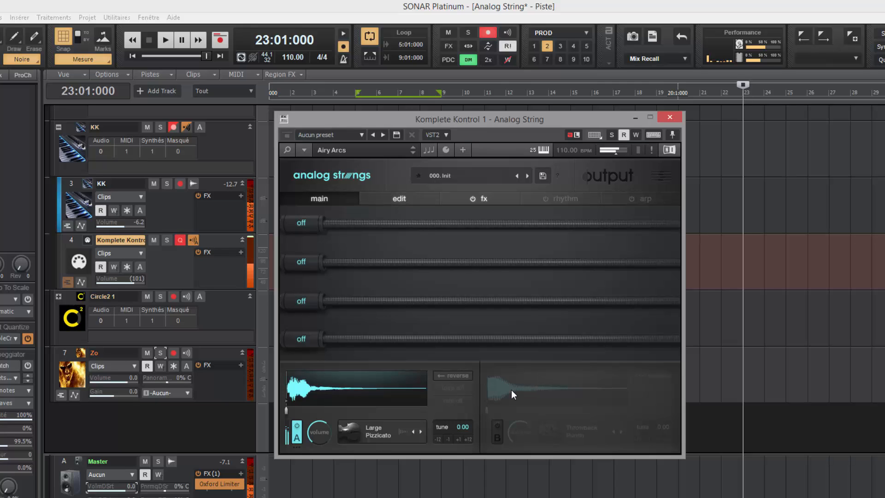
Step: Compare Layers A and B by toggling them, leave A on and B off, and show the edit page
click(500, 438)
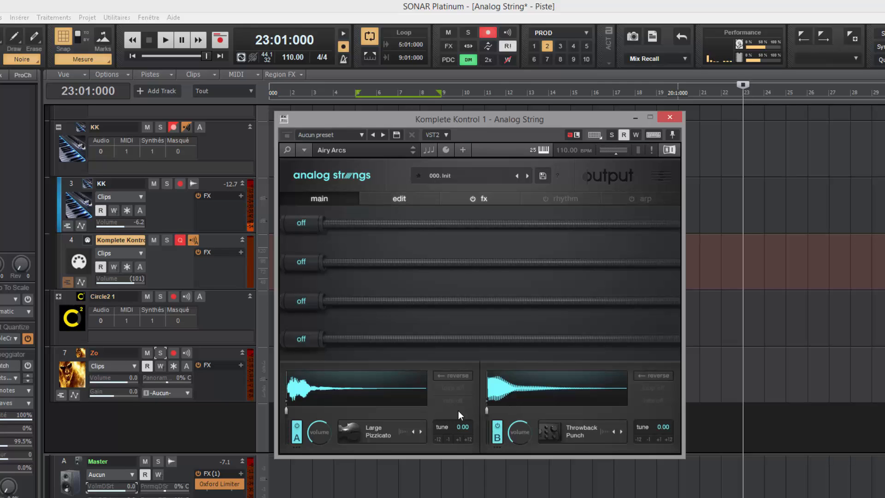
click(296, 438)
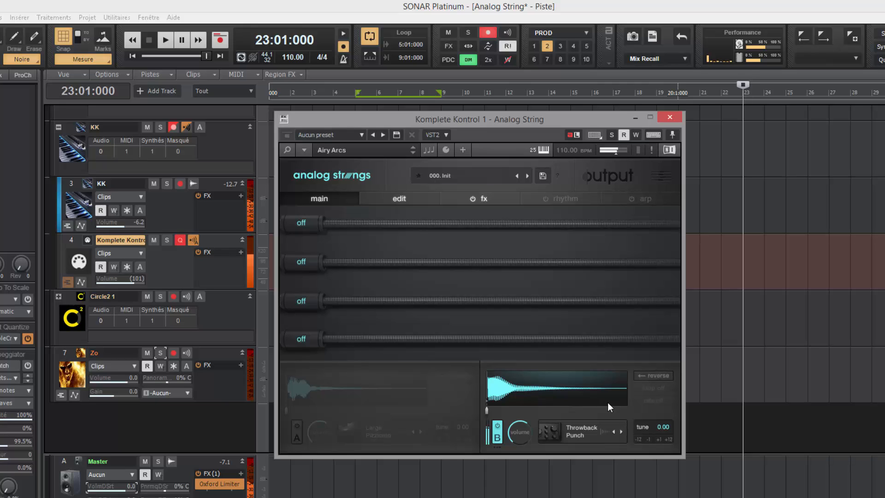
click(497, 426)
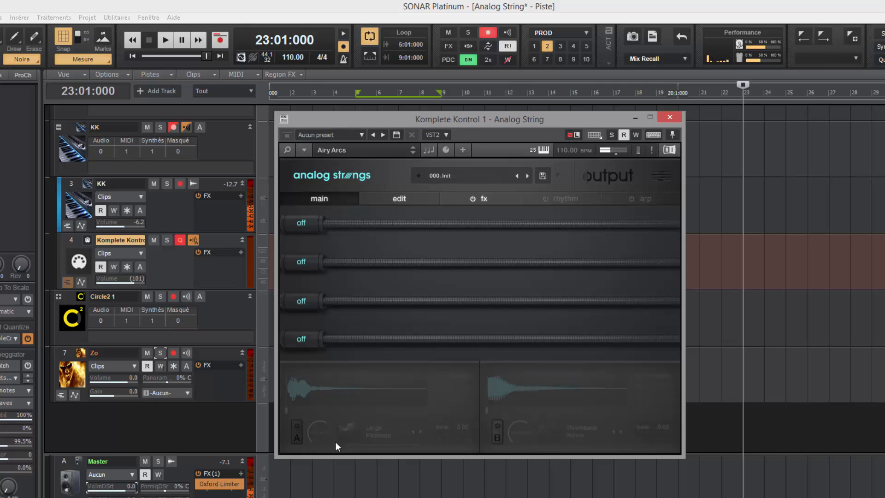
click(297, 436)
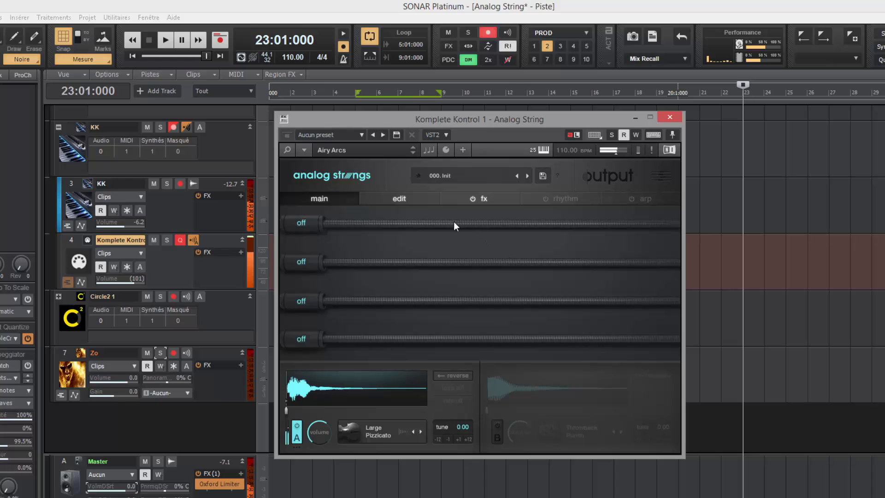
click(398, 198)
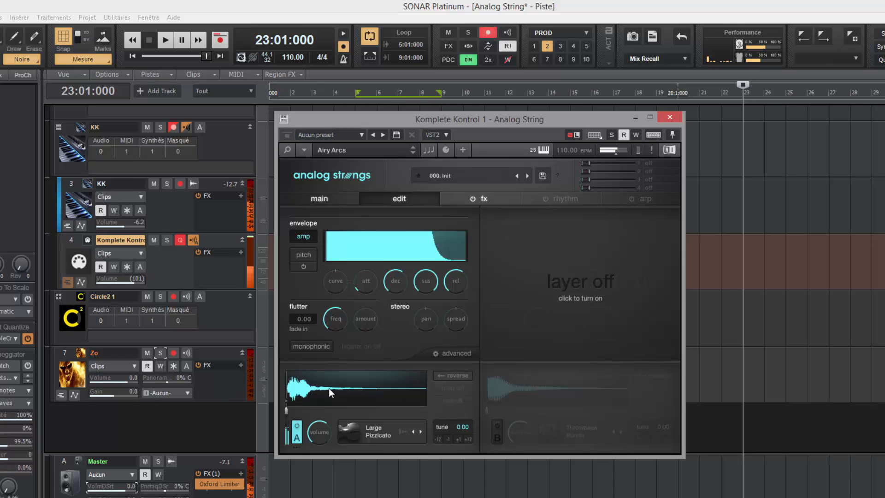
Step: Pick Large Sustain from the pad sounds in Layer A's source menu
click(374, 433)
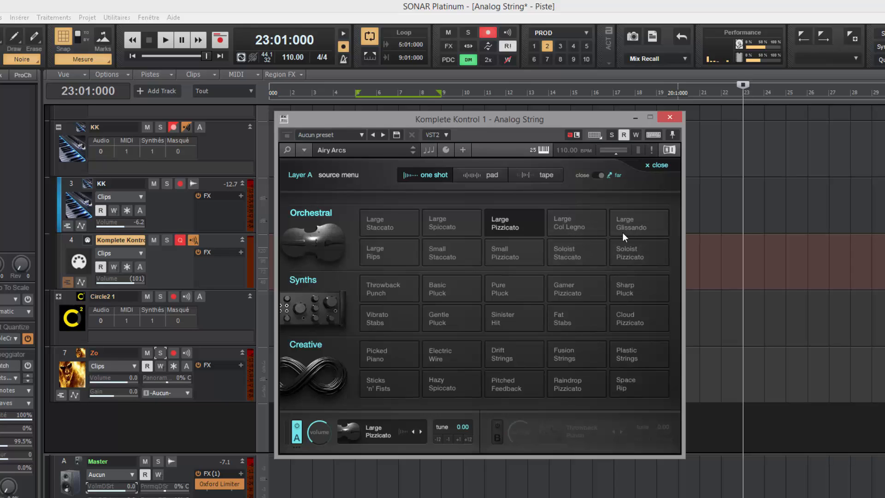
click(486, 177)
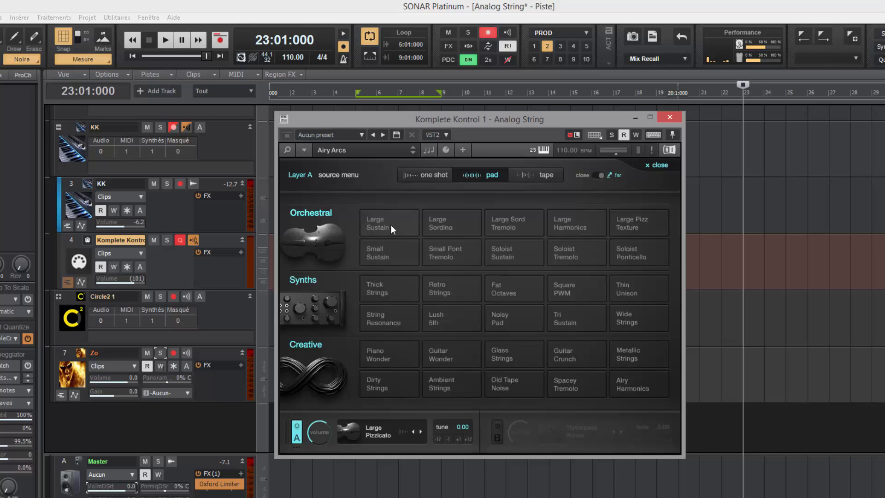
click(390, 225)
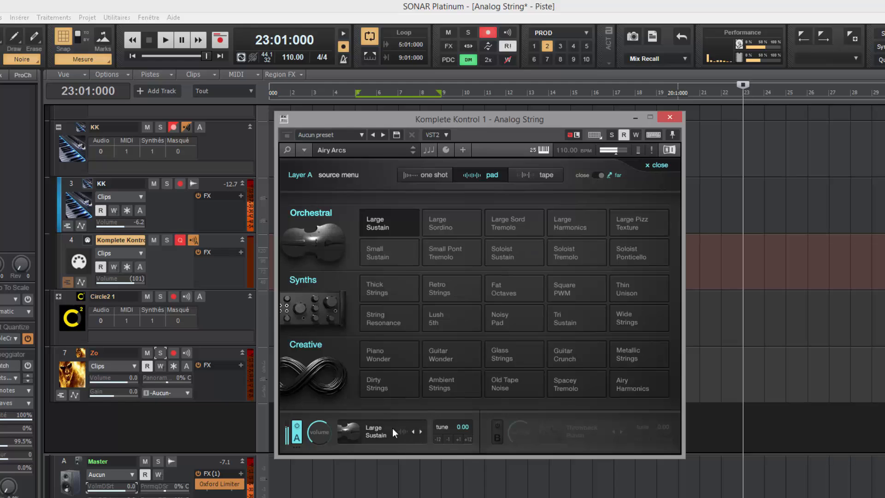
double_click(392, 228)
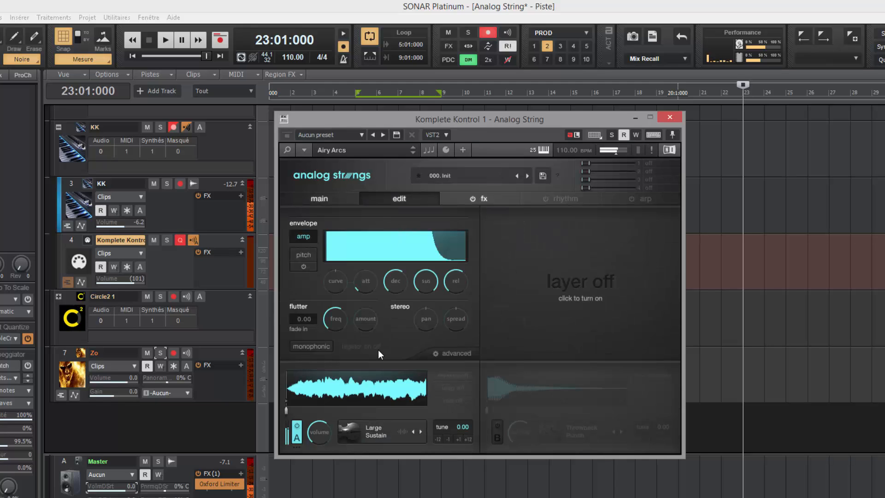
Step: Raise Layer A's flutter amount knob in two upward drags
drag(366, 325, 366, 315)
drag(368, 303, 366, 296)
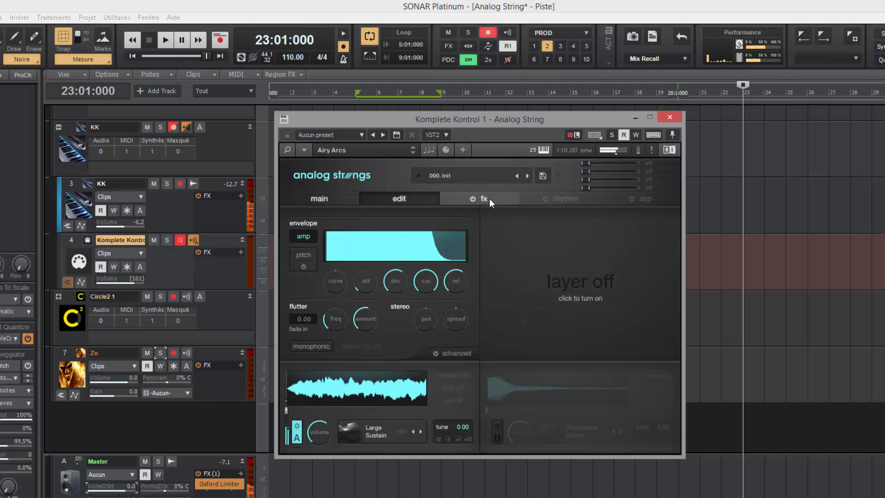
Step: On the layer effects page, power on Layer A's filter and raise its cutoff
click(473, 199)
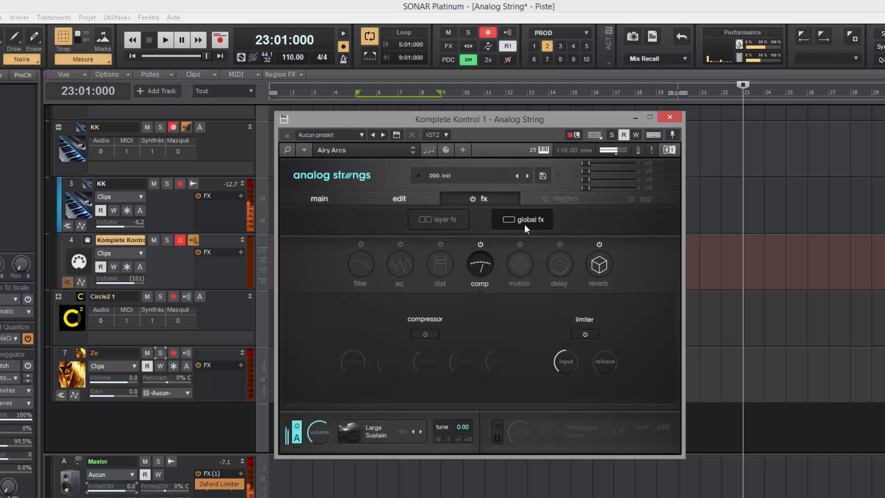
click(433, 220)
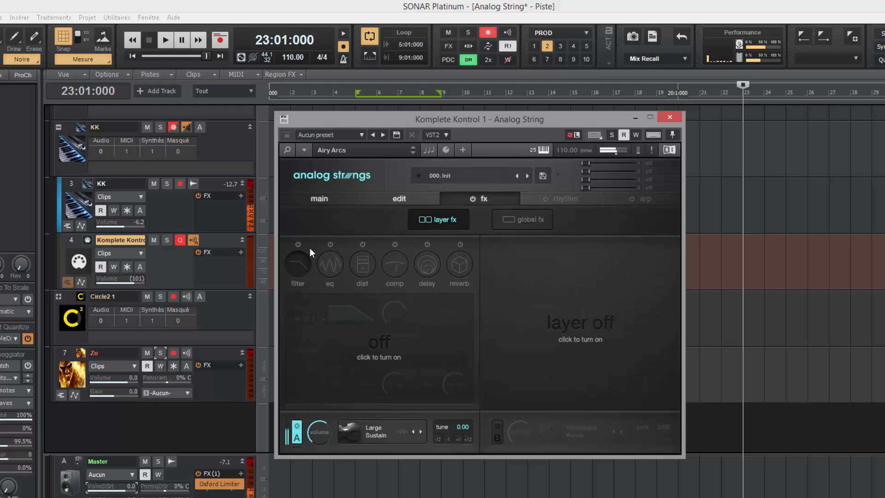
click(298, 244)
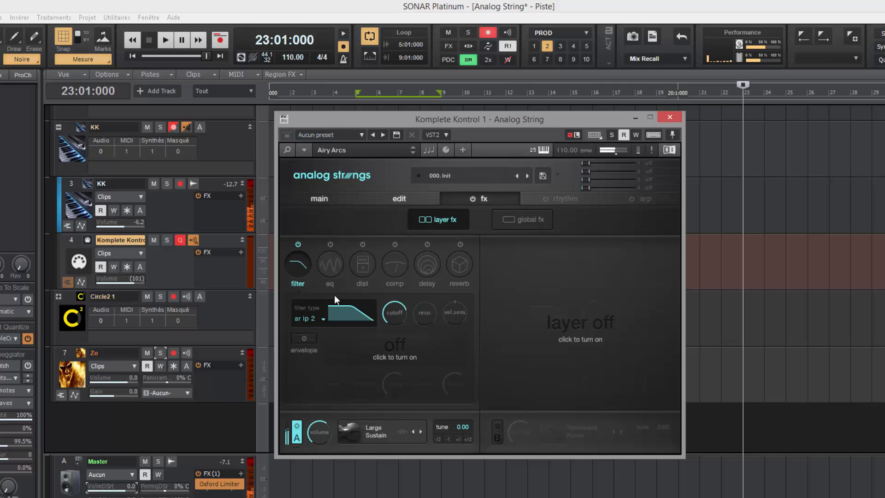
drag(386, 317, 403, 312)
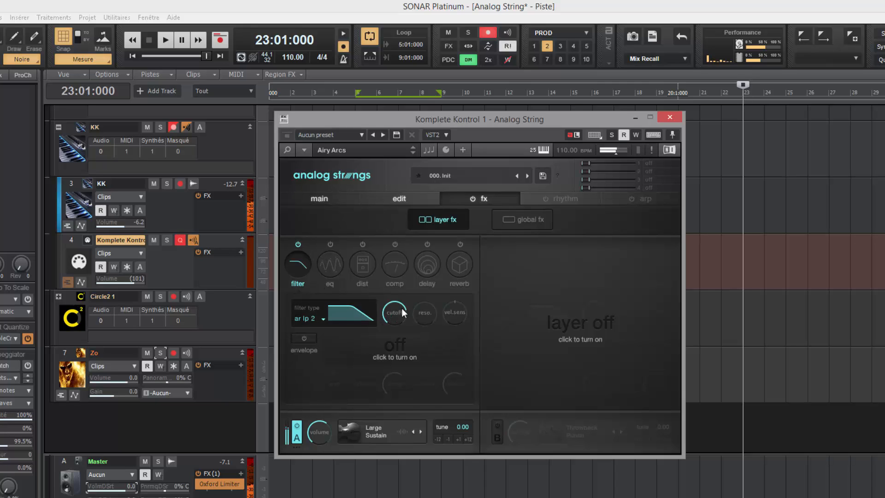
Step: Set Layer A's filter type to Daft lp after briefly trying AR lp4
click(315, 319)
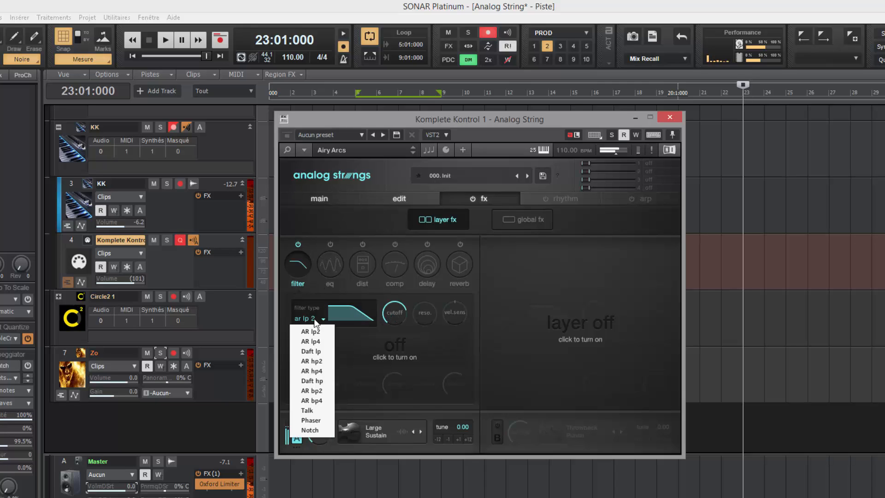
click(321, 342)
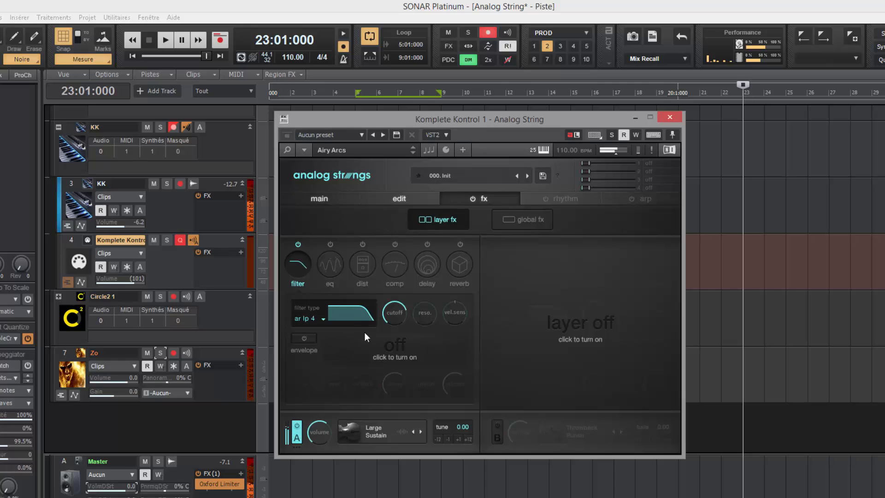
click(312, 310)
click(316, 351)
Step: Lengthen Layer A's amp envelope release, then toggle monophonic mode on and back off
click(385, 200)
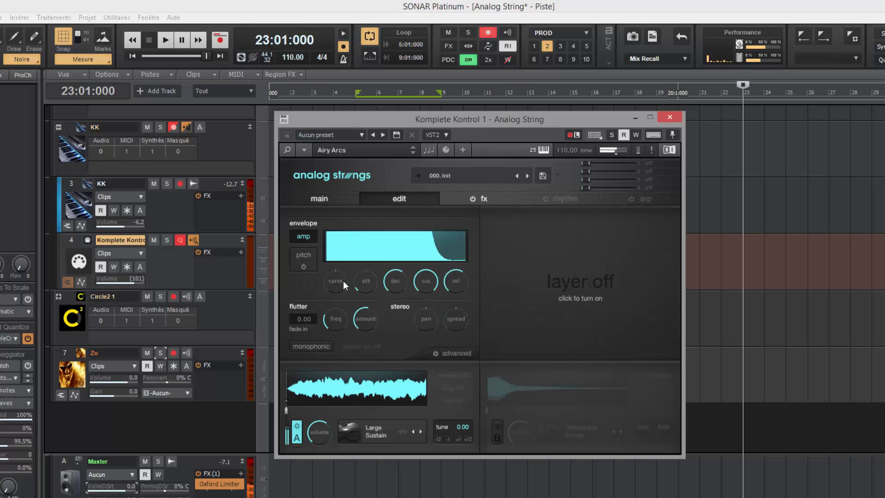
mouse_move(449, 282)
scroll(449, 279, up, 2)
scroll(452, 285, up, 3)
click(321, 347)
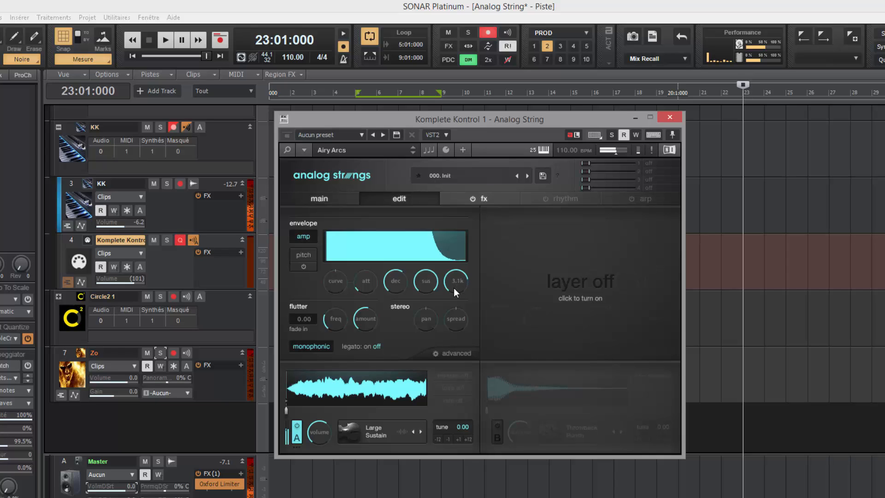
click(319, 346)
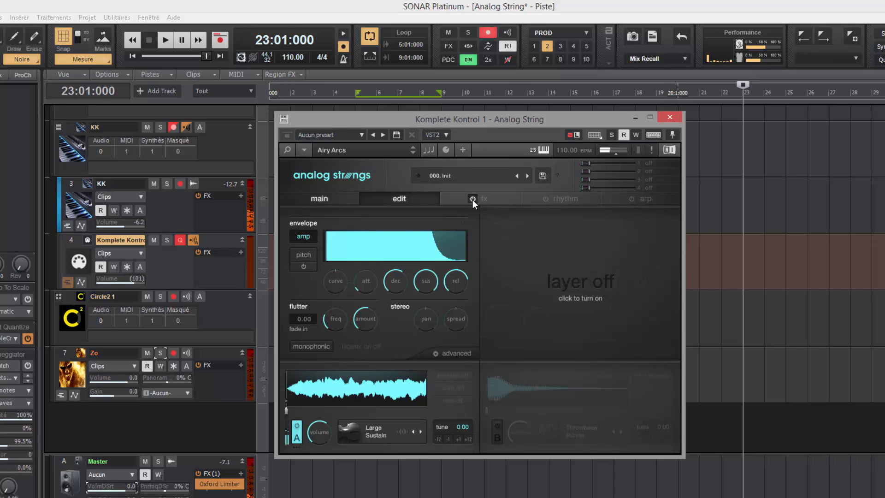
Step: Raise Layer A's filter resonance to about 15.8 and switch Layer B back on
click(489, 198)
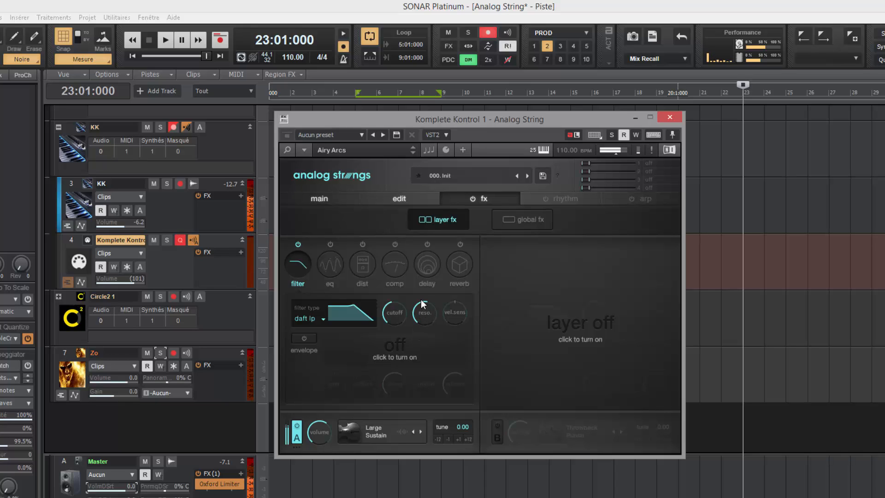
drag(420, 314, 424, 312)
click(499, 439)
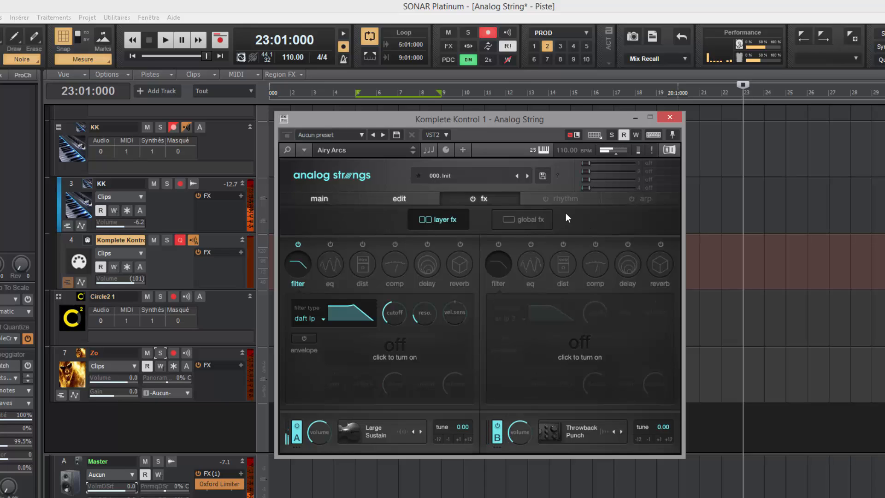
Step: Power on the arpeggiator with arpeggiator A off, leaving B active, and raise layer B's volume
click(563, 199)
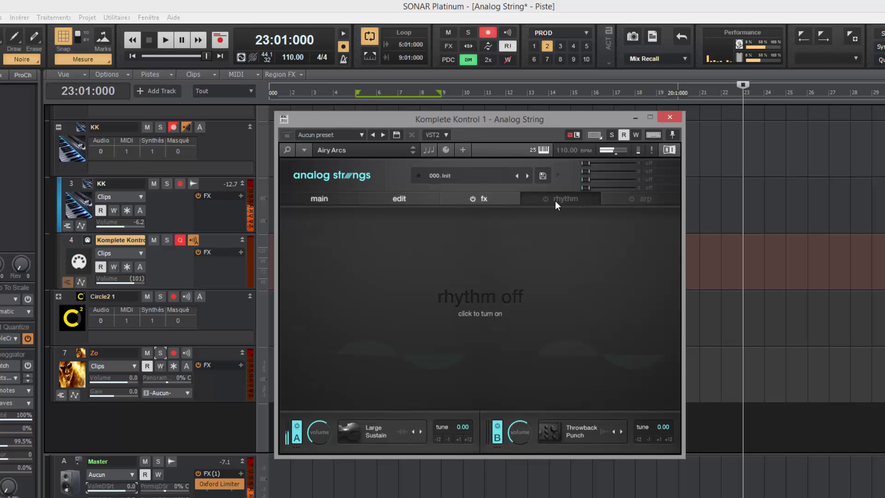
click(643, 200)
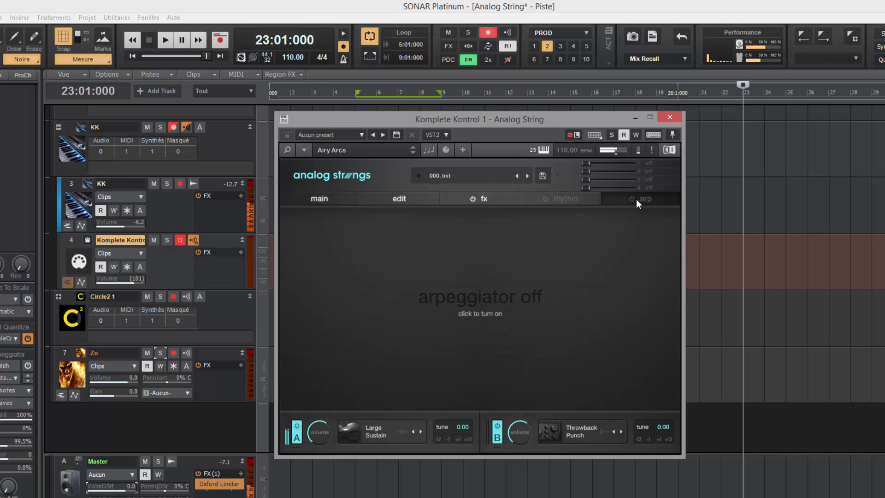
click(635, 199)
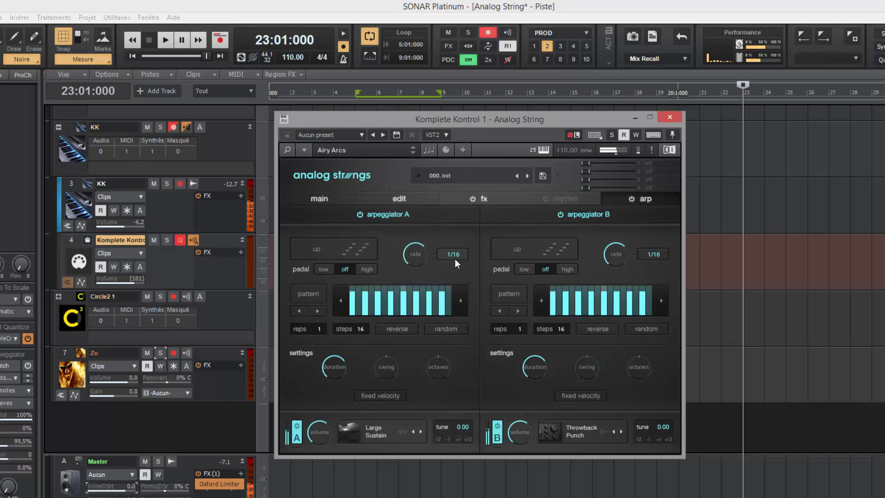
click(360, 214)
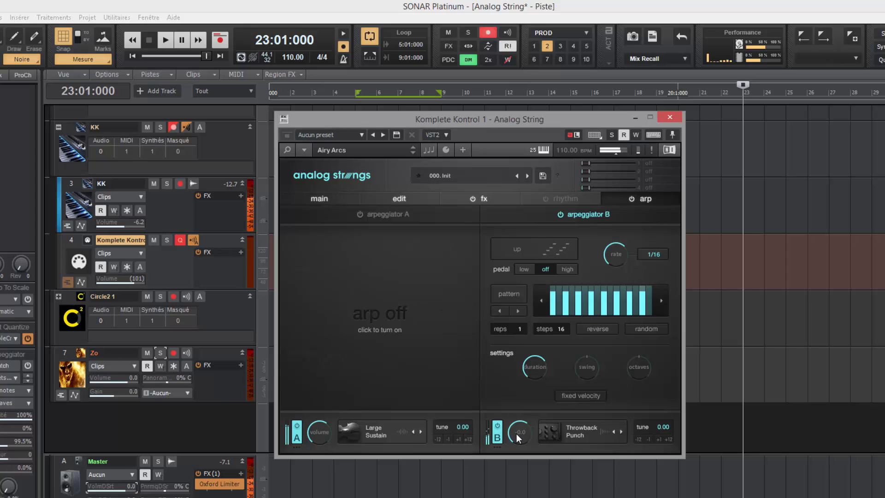
drag(515, 434, 516, 428)
click(507, 296)
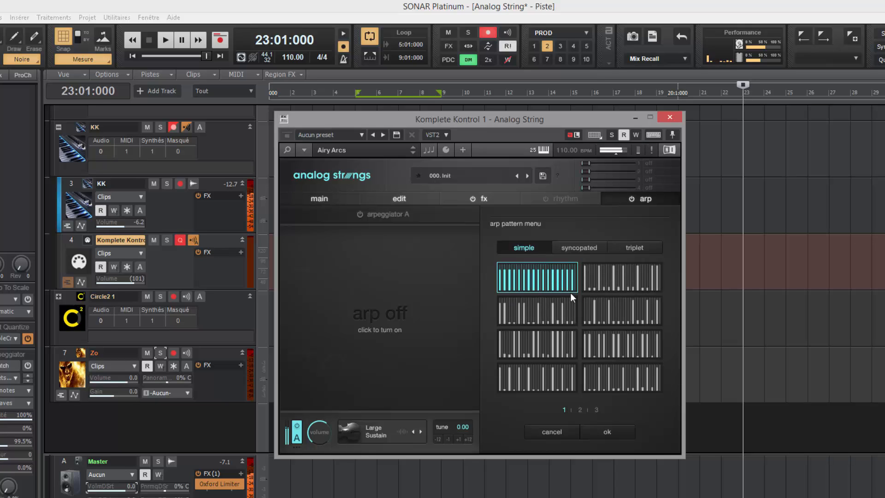
click(570, 251)
click(635, 248)
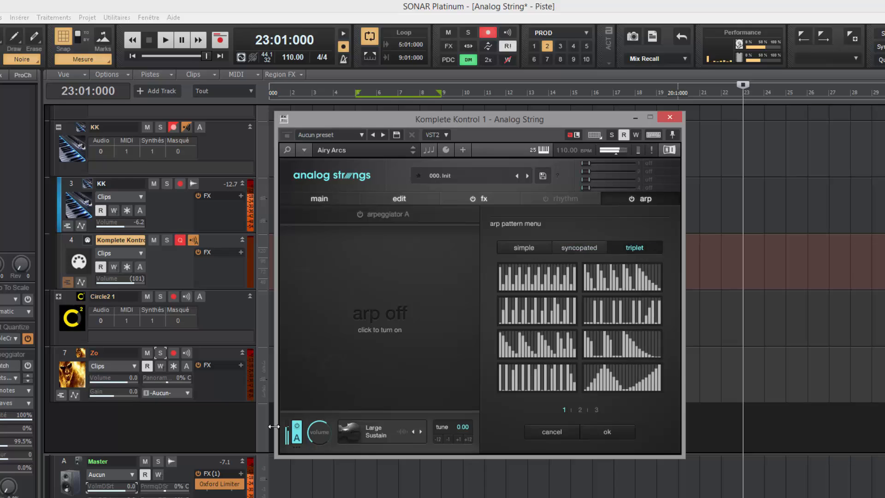
click(529, 247)
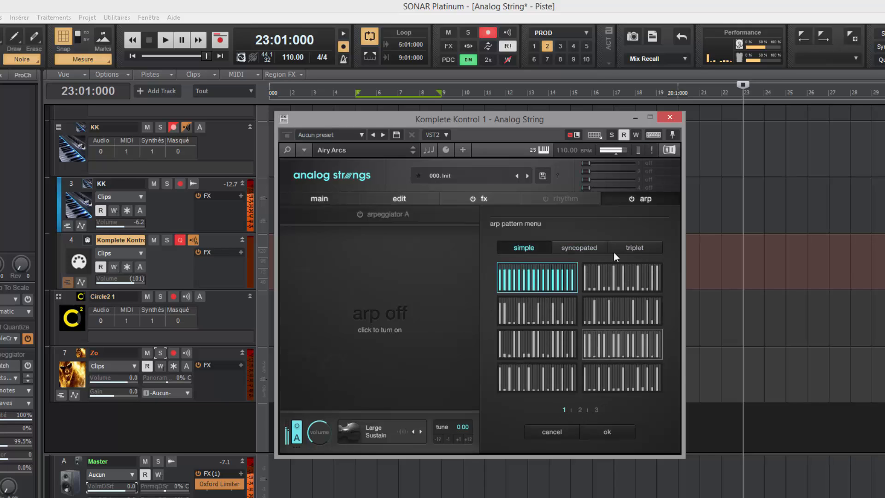
click(581, 410)
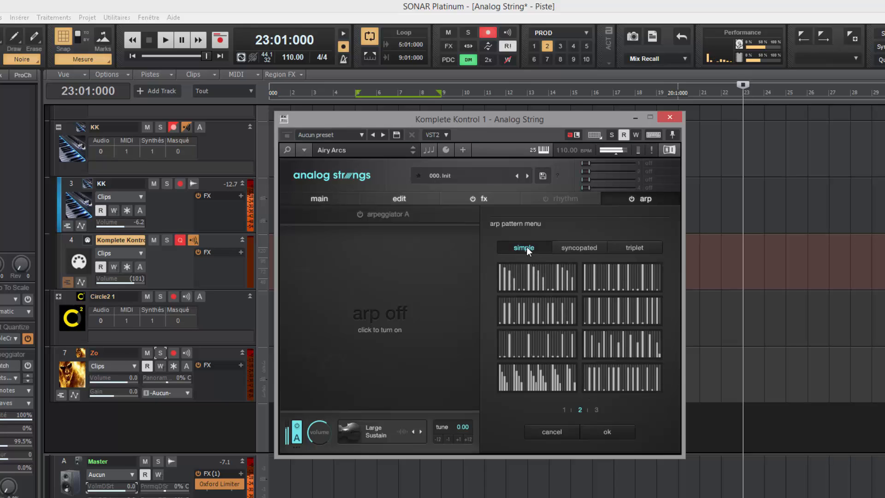
click(563, 429)
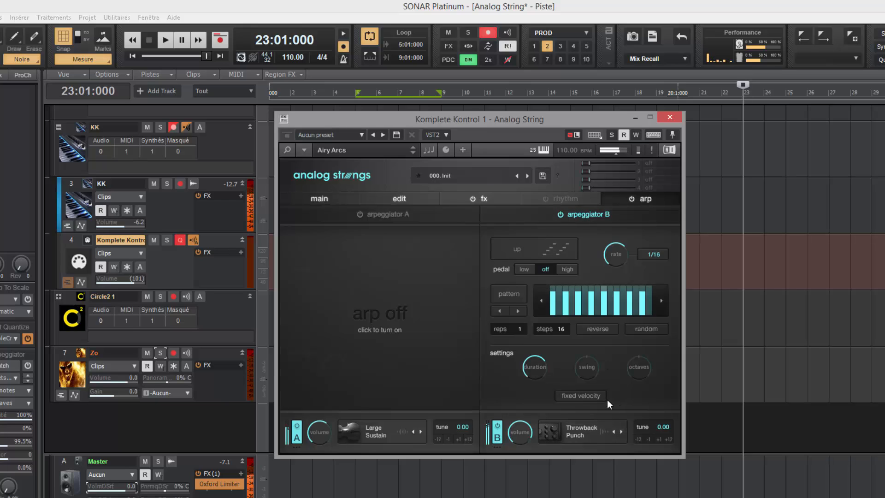
Step: Randomize arpeggiator B's 16-step pattern and set its octaves knob to 1
click(639, 331)
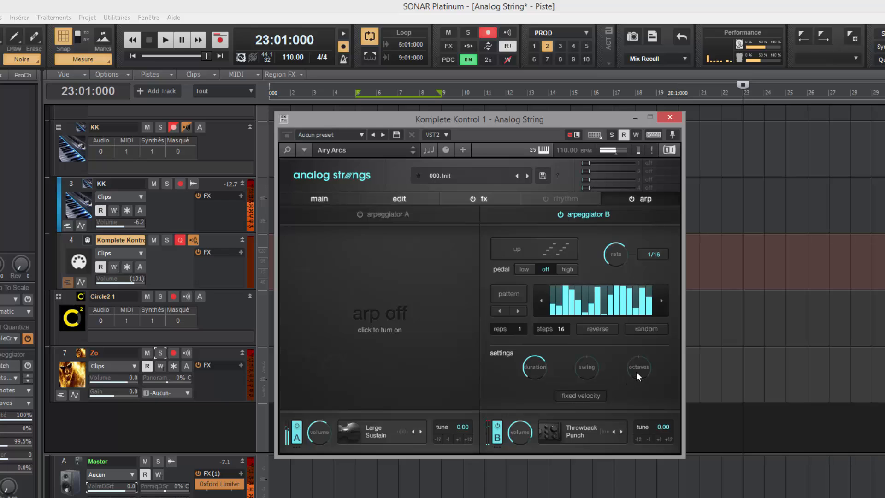
mouse_move(636, 372)
scroll(637, 372, up, 2)
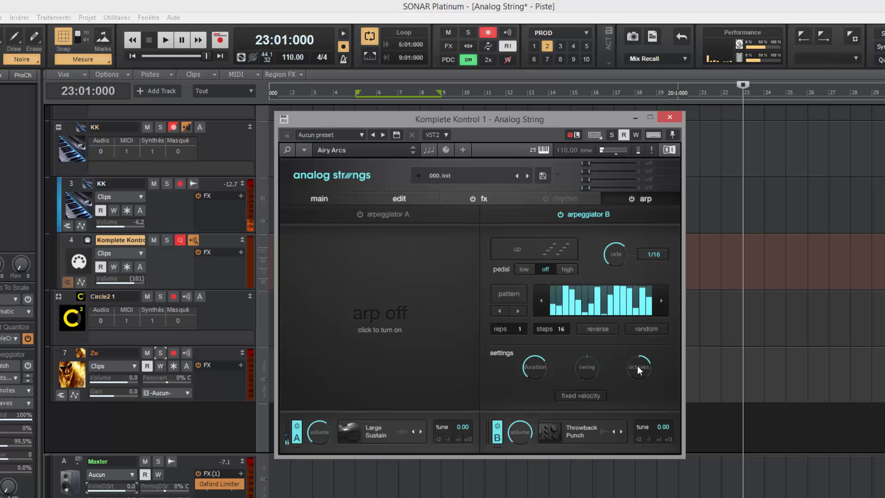
scroll(641, 376, down, 1)
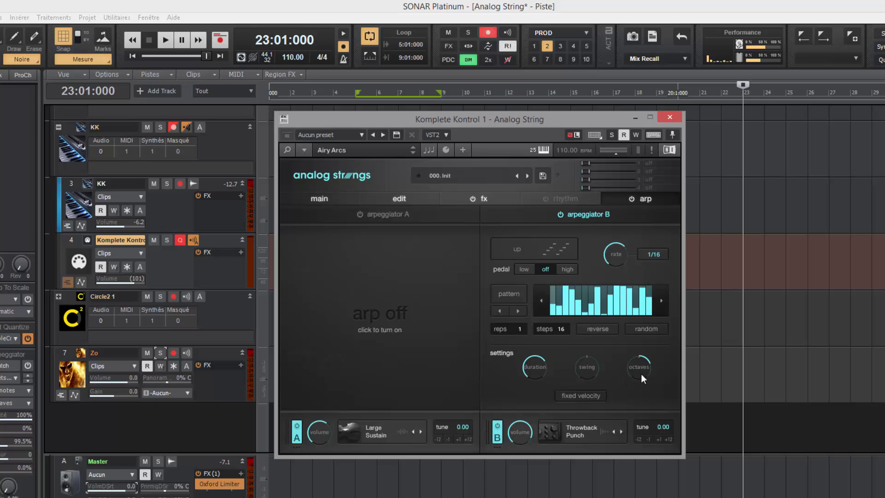
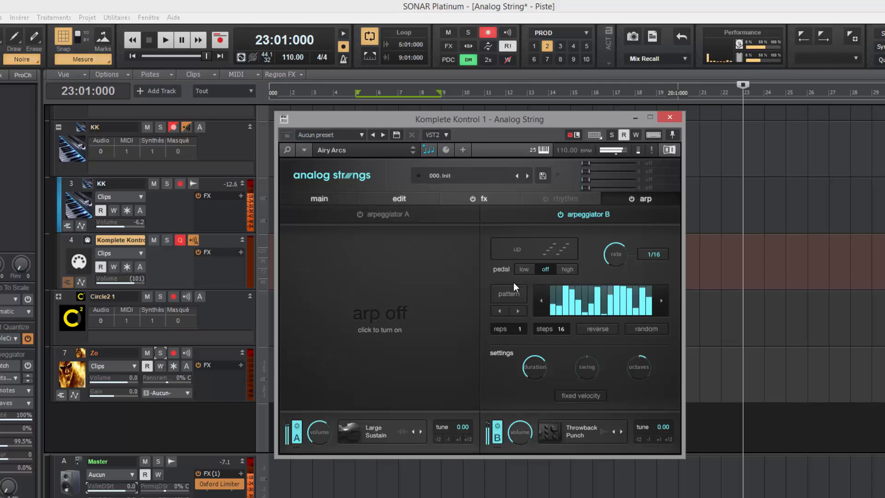
Step: Show the rhythm page and switch rhythm 1 on for both layers at 1/8
click(553, 199)
click(547, 199)
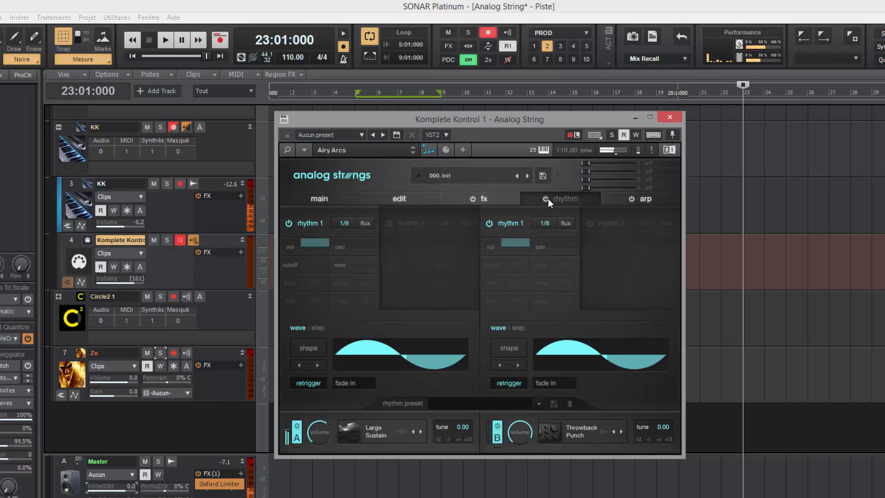
Step: Turn off layer A's rhythm 1 and settle layer B's rhythm rate on 1/8
click(290, 223)
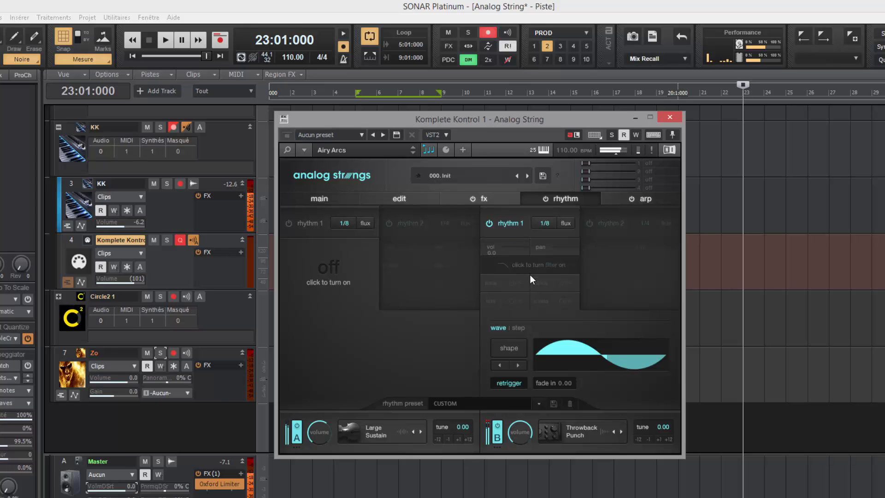
click(544, 224)
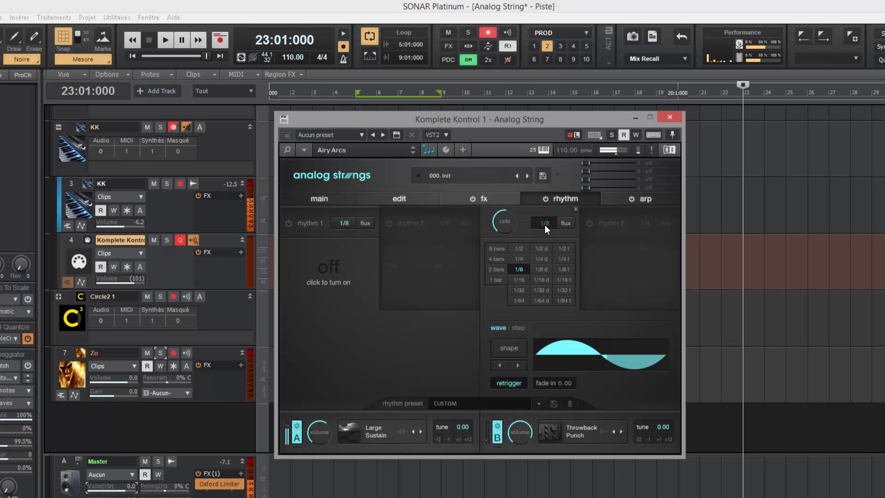
click(544, 225)
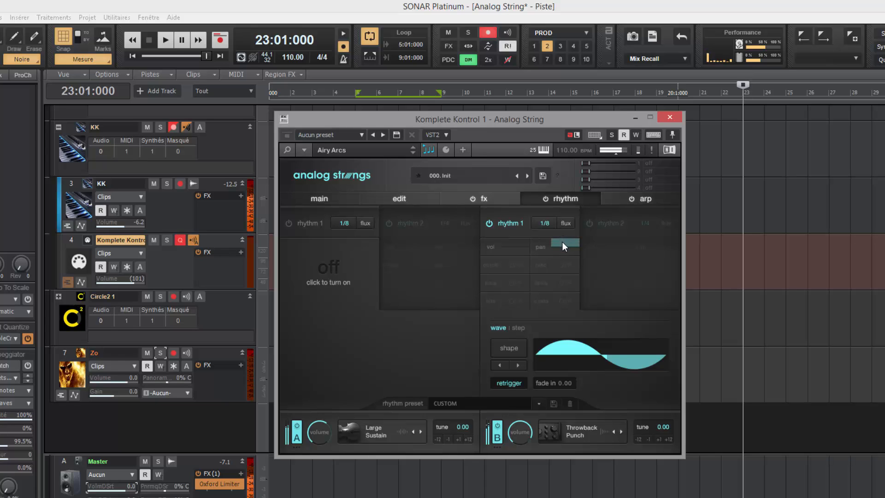
click(544, 224)
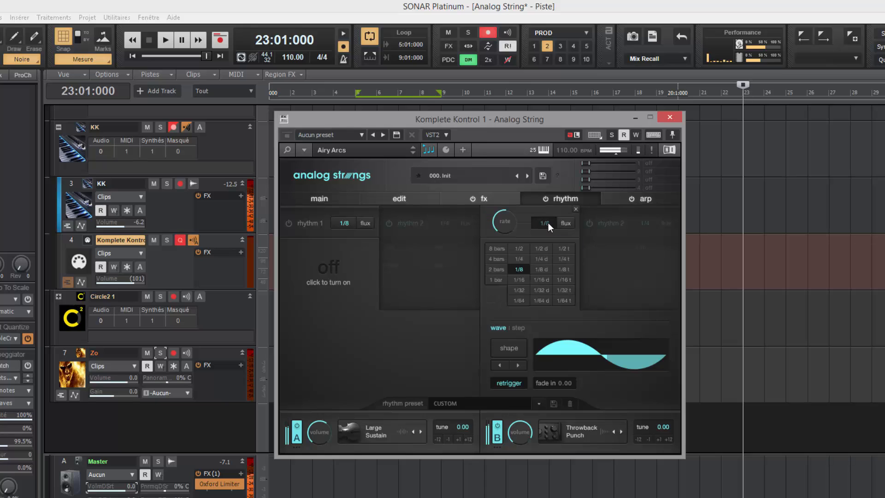
click(520, 249)
click(519, 280)
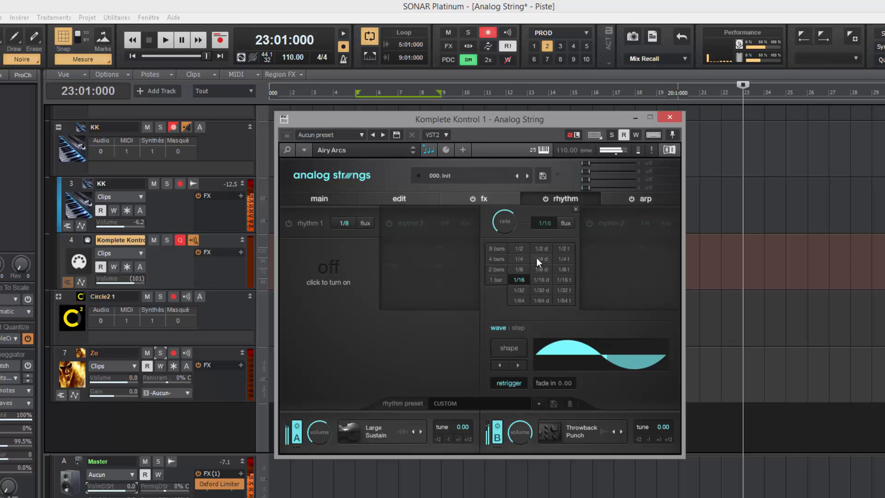
click(520, 250)
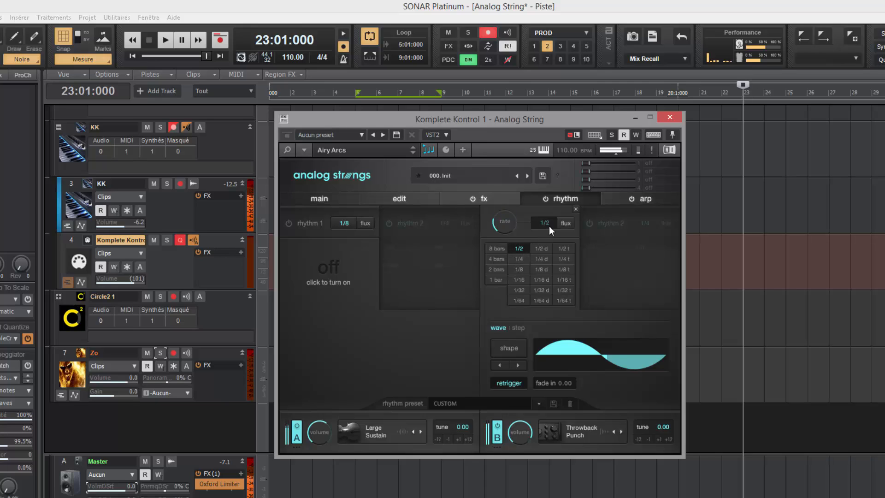
click(519, 269)
click(576, 208)
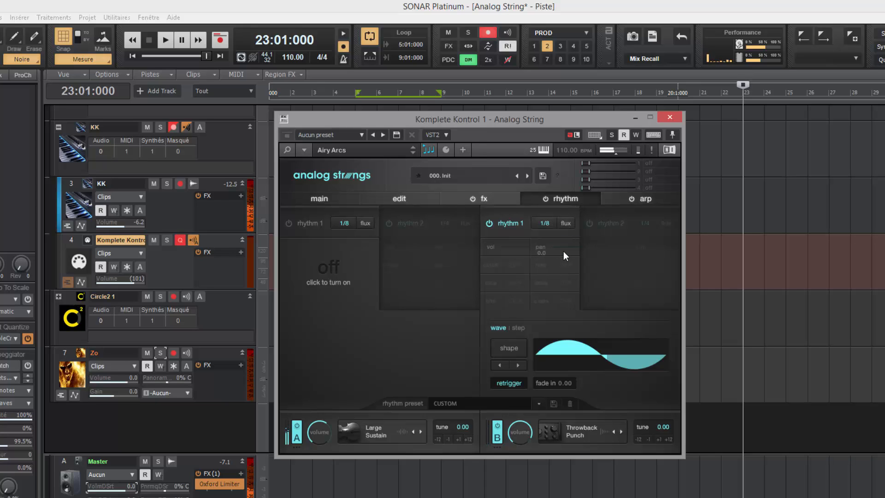
Step: Route layer B's rhythm to the filter, with cutoff amount -20.0 and resonance about 14.6
click(499, 267)
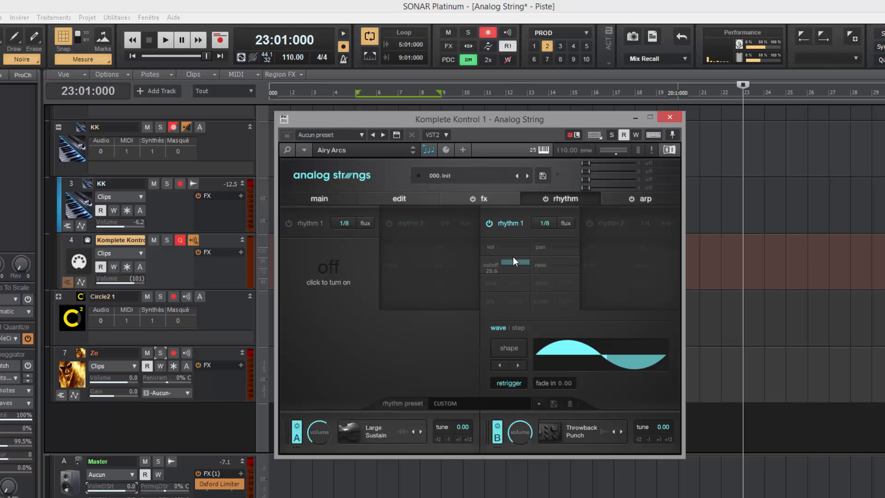
click(492, 265)
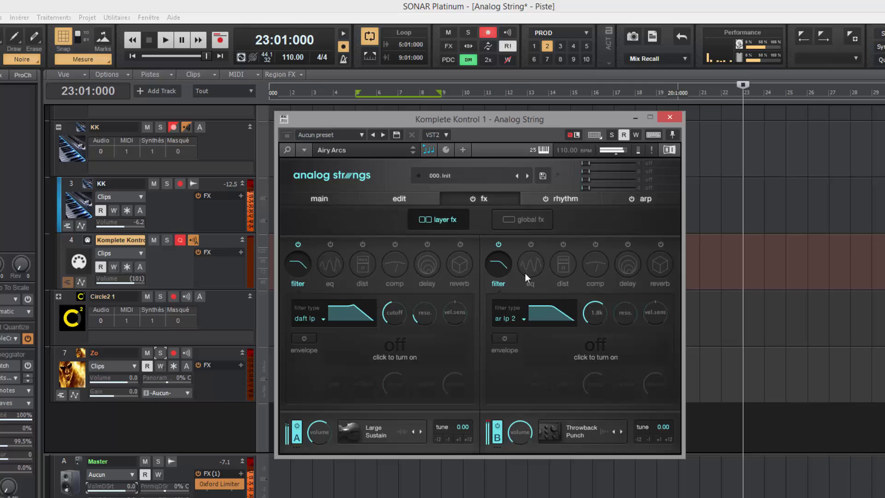
click(566, 200)
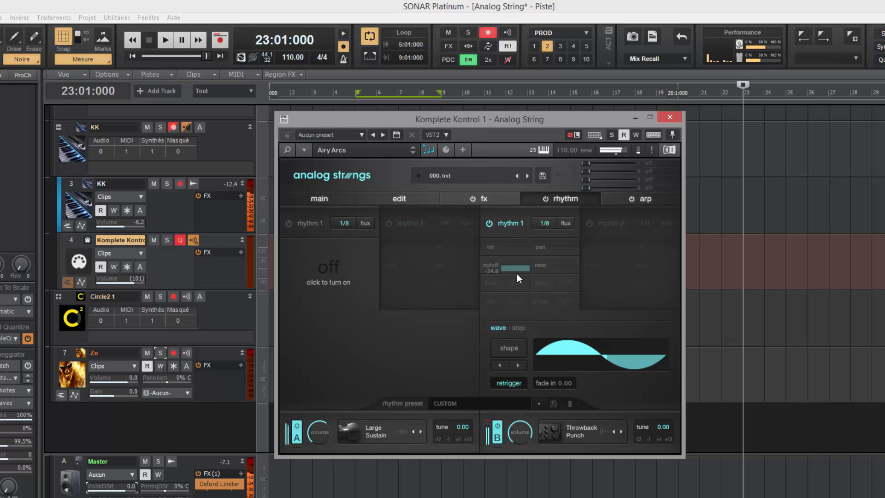
drag(517, 272, 517, 272)
drag(561, 265, 561, 262)
Step: Raise layer B's filter resonance to 36.6 and turn on its reverb
click(539, 265)
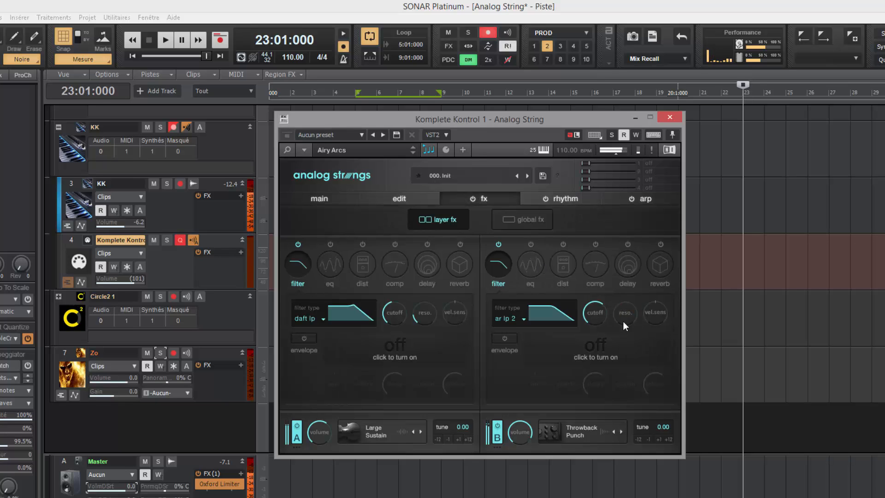
drag(624, 325, 623, 307)
click(661, 245)
click(659, 265)
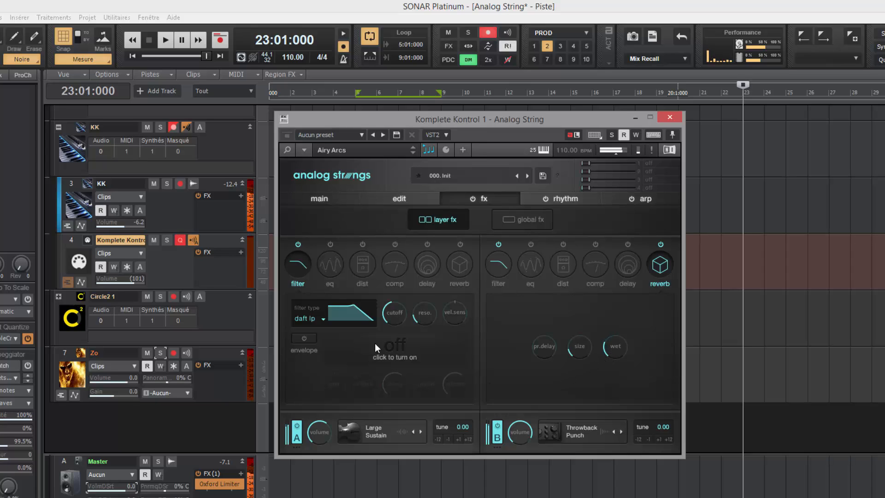
Step: Enable layer A's EQ, setting the second band's q to 38 and a slight gain cut
click(332, 263)
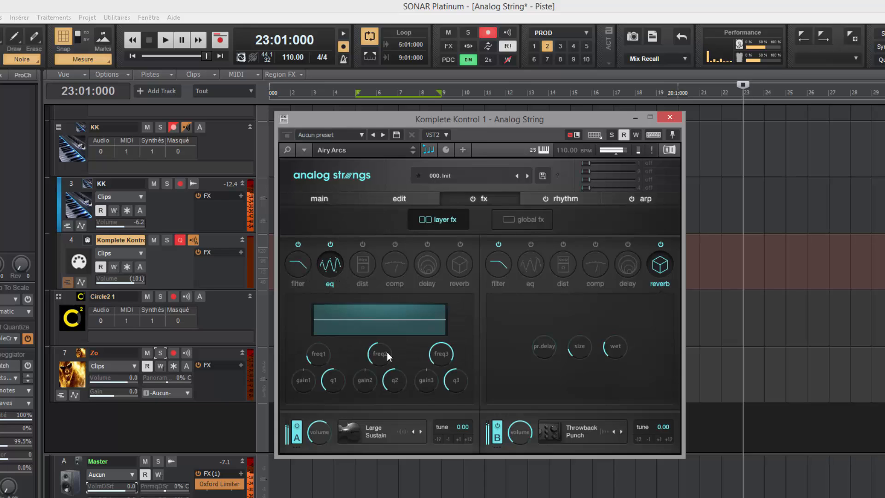
drag(387, 380, 387, 384)
mouse_move(381, 363)
drag(365, 379, 364, 383)
drag(365, 379, 365, 384)
Step: Turn on layer B's compressor with threshold -13.8 and gain 4.2
click(596, 260)
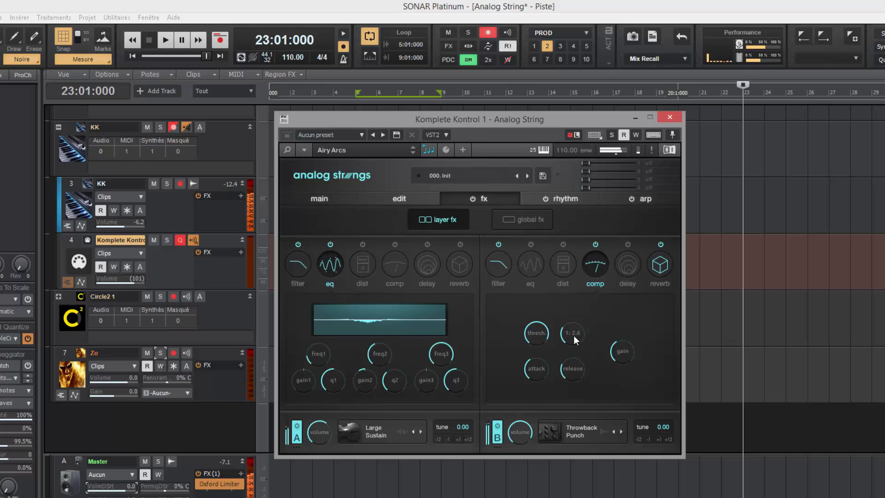
click(533, 337)
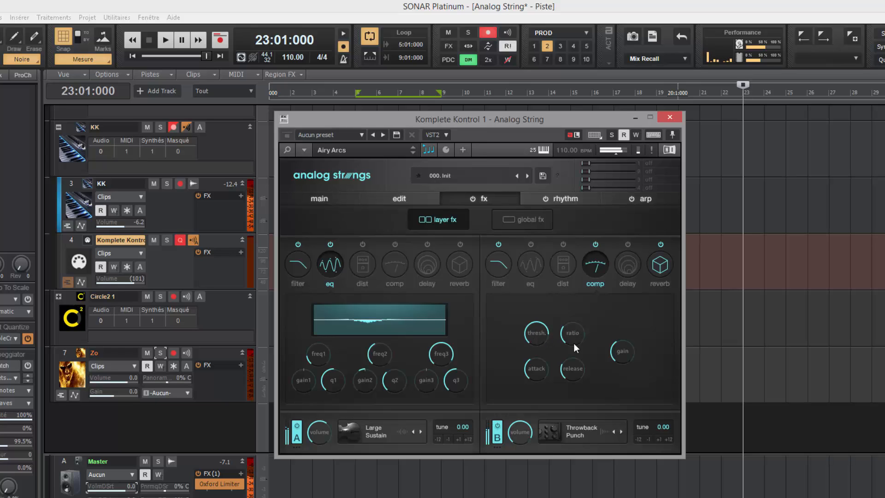
click(614, 353)
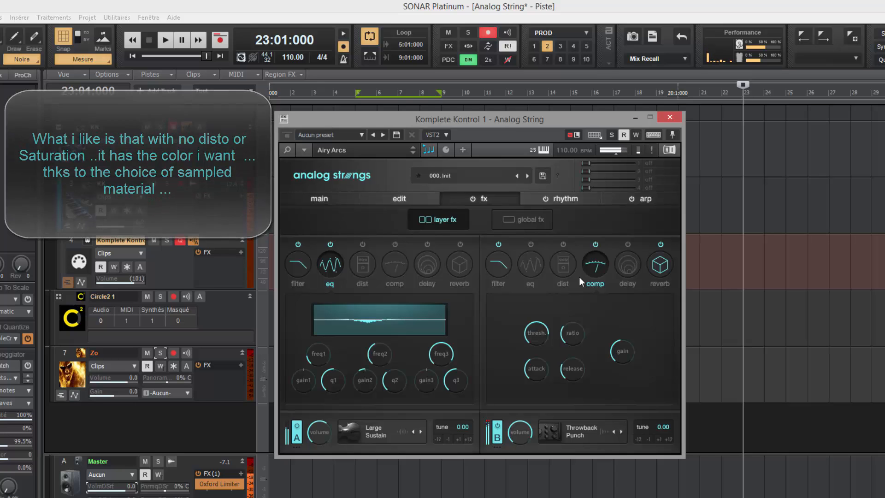
click(527, 217)
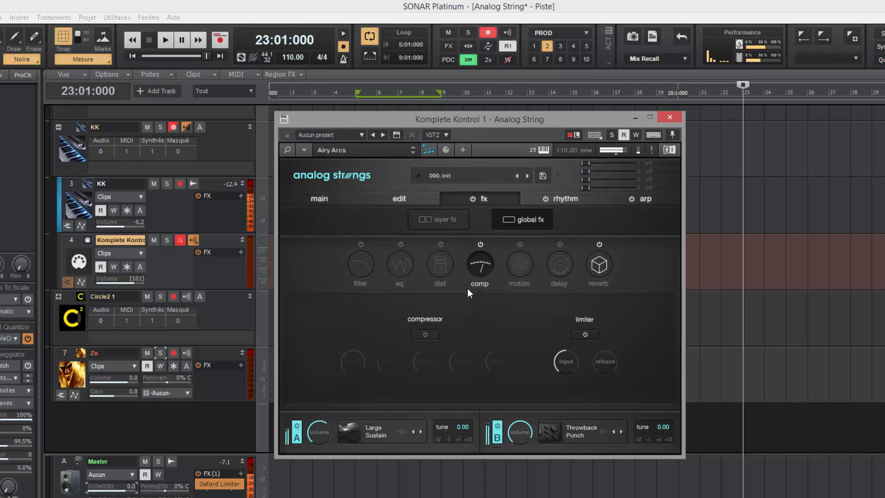
Step: Enable the global filter and lower its low-pass cutoff to 372.4
click(363, 264)
click(361, 245)
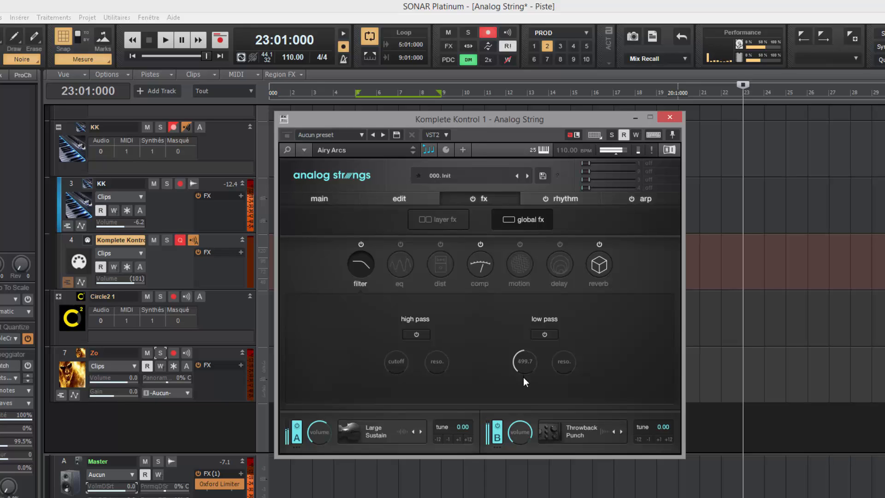
drag(524, 378, 523, 379)
Step: Assign the global low-pass cutoff to macro 1 and narrow the macro's cutoff range
click(655, 163)
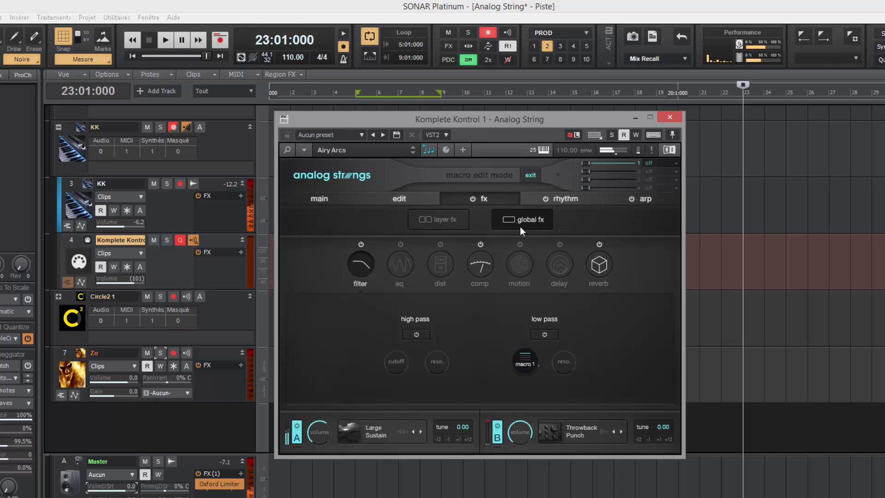
click(528, 175)
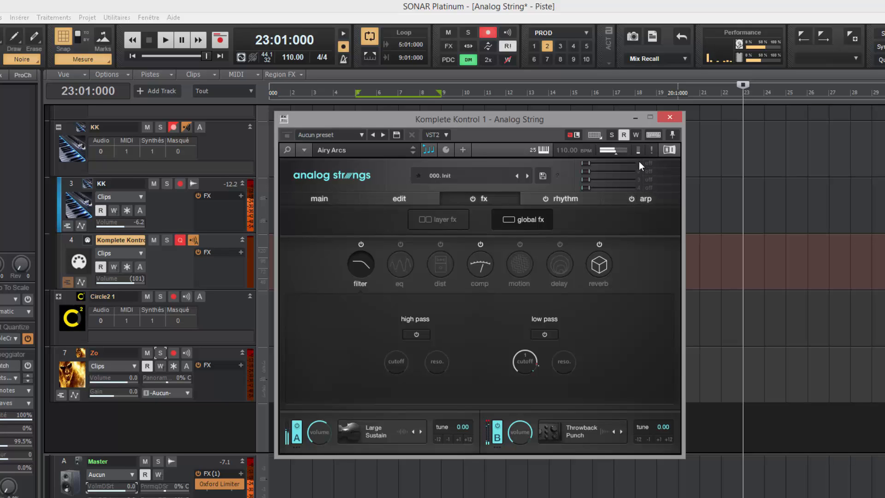
click(322, 203)
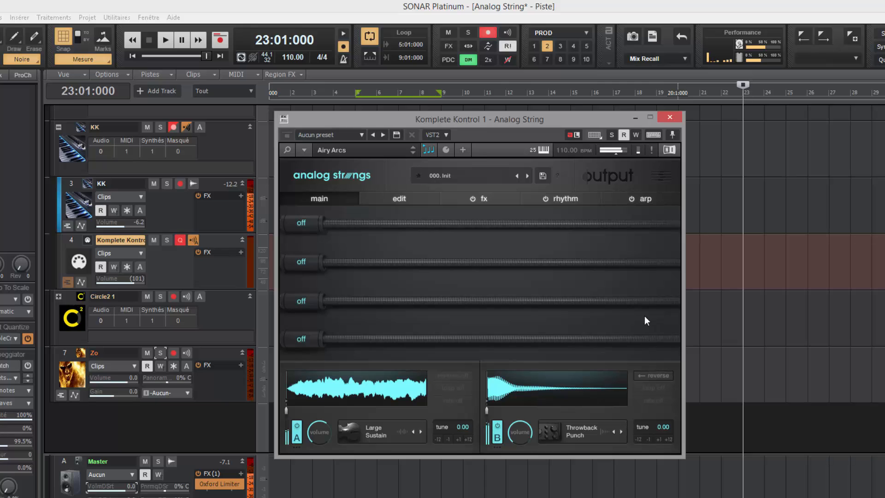
click(658, 175)
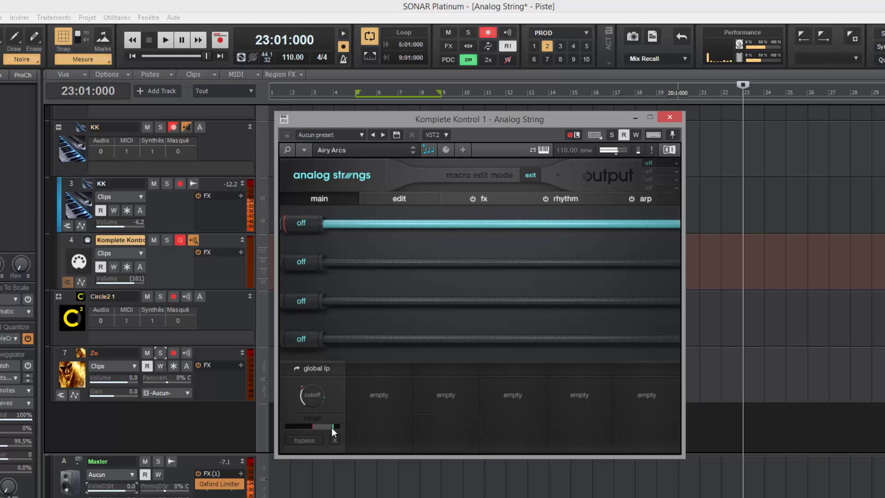
mouse_move(331, 427)
mouse_down()
mouse_move(322, 426)
mouse_move(330, 432)
mouse_up()
Step: Sweep macro 1 up to its maximum to test the cutoff
click(531, 175)
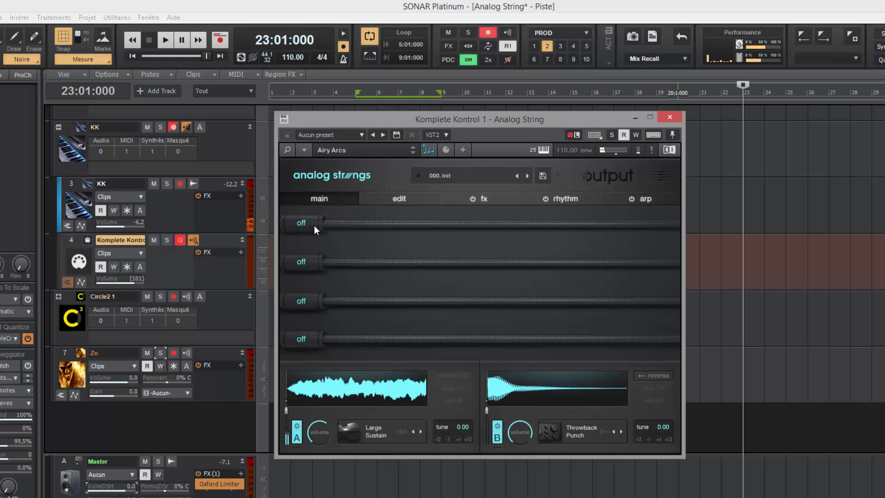
mouse_move(308, 222)
mouse_down()
mouse_move(532, 234)
mouse_move(657, 228)
mouse_move(459, 222)
mouse_move(307, 233)
mouse_move(479, 226)
mouse_up()
drag(529, 245, 629, 233)
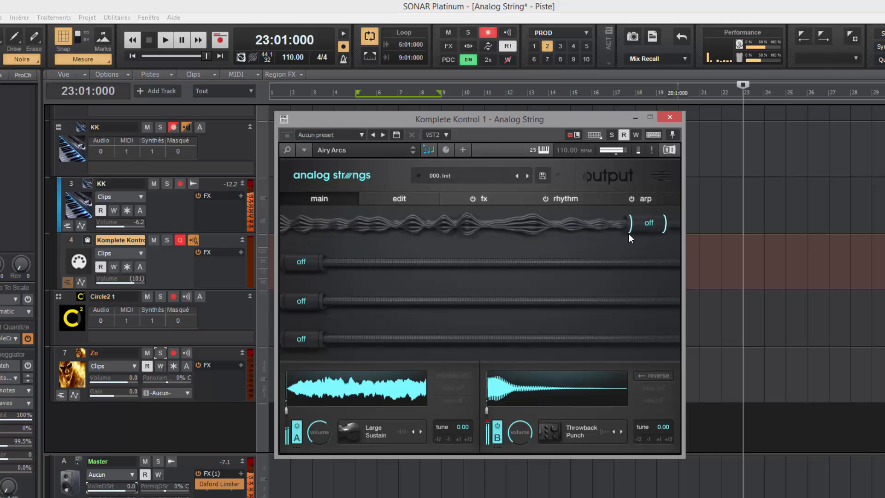
Step: Name the first macro Filter and sweep it back down
click(658, 179)
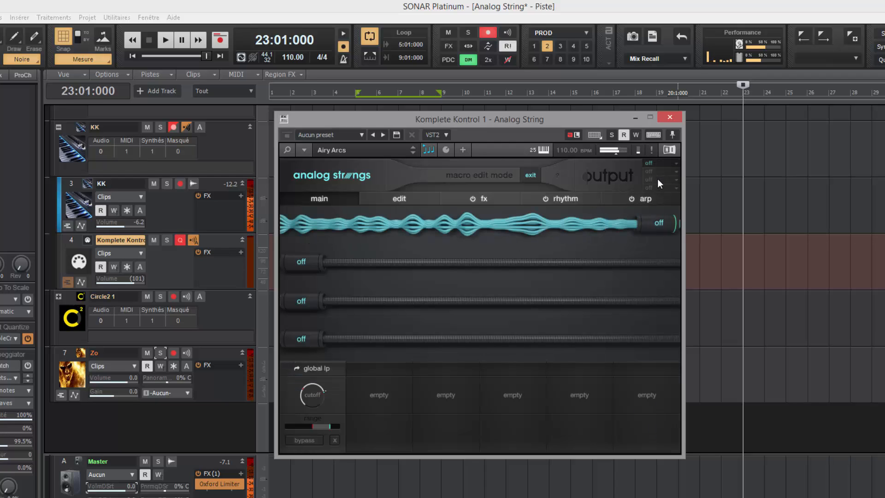
click(676, 163)
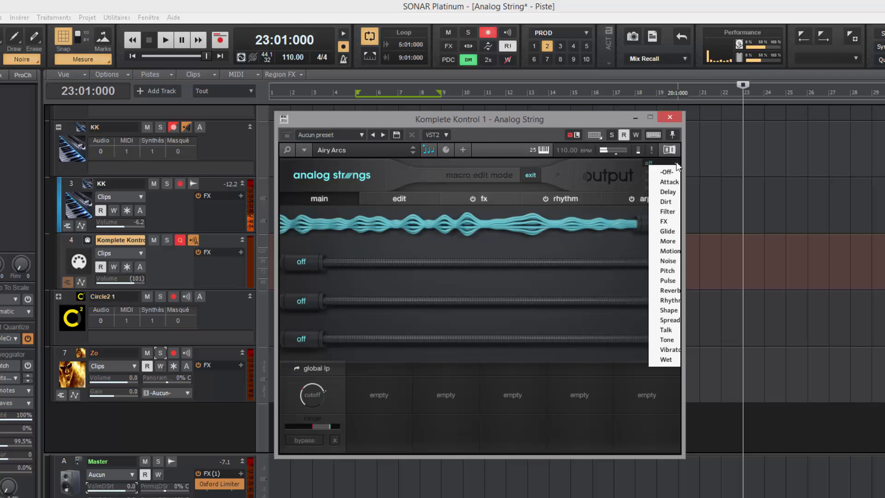
click(670, 212)
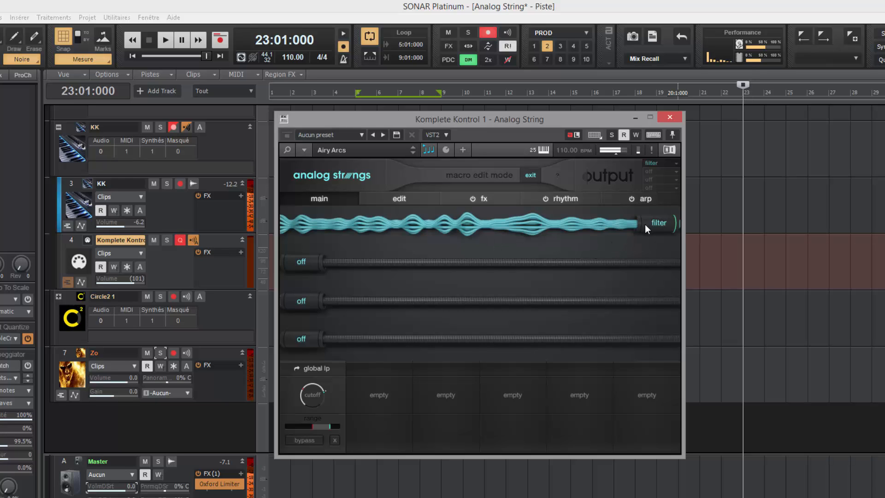
mouse_move(645, 224)
mouse_down()
mouse_move(508, 225)
mouse_move(411, 244)
mouse_move(344, 244)
mouse_move(502, 245)
mouse_move(645, 225)
mouse_move(659, 214)
mouse_up()
Step: Add layer A's stereo spread to the Filter macro's assignments
click(482, 200)
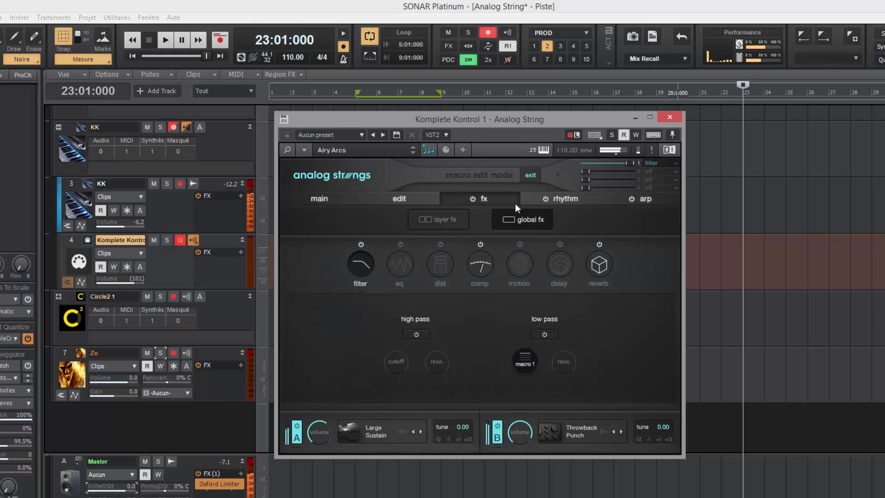
click(409, 199)
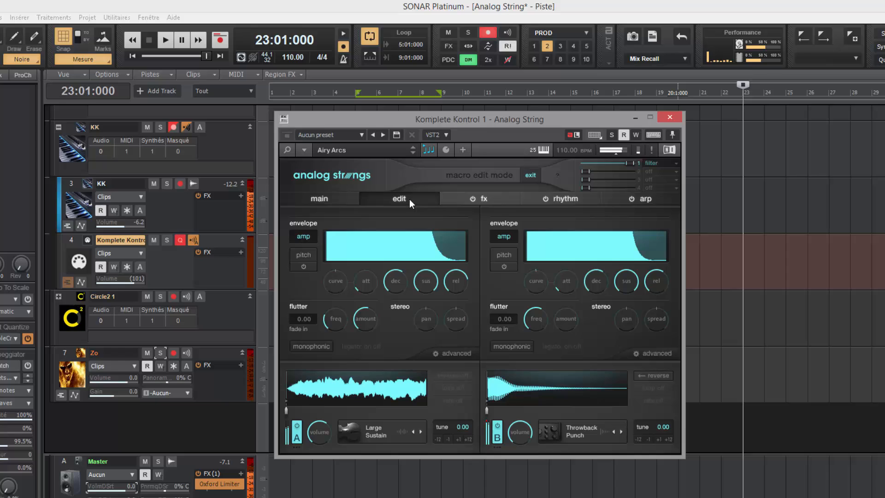
click(458, 322)
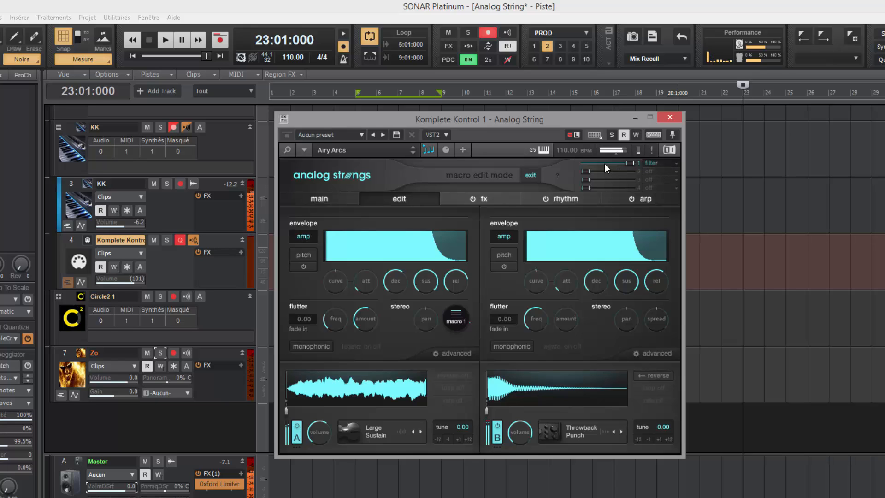
click(324, 199)
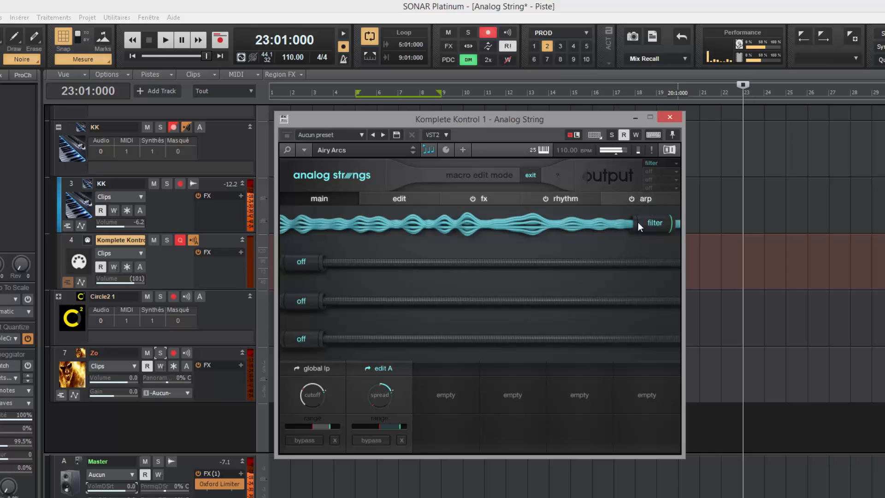
Step: Test the second and Filter macro sliders, then show macro 1's assignable parameters
drag(313, 267, 499, 269)
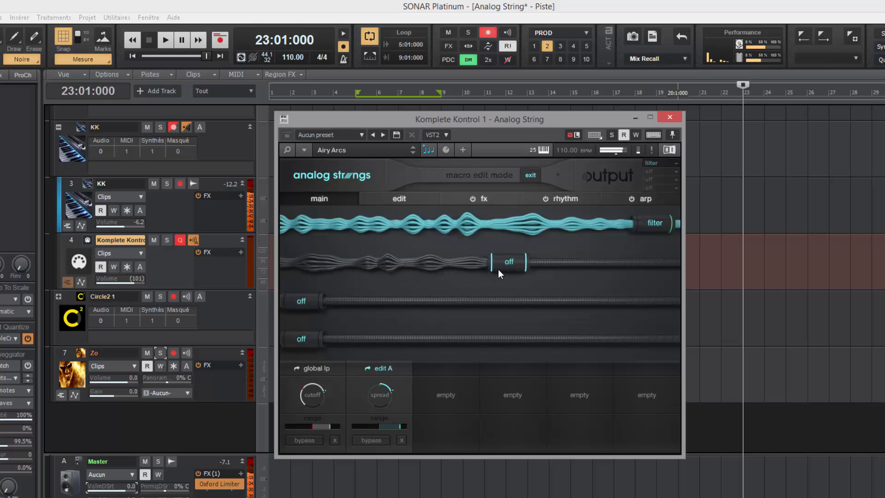
drag(637, 225, 676, 236)
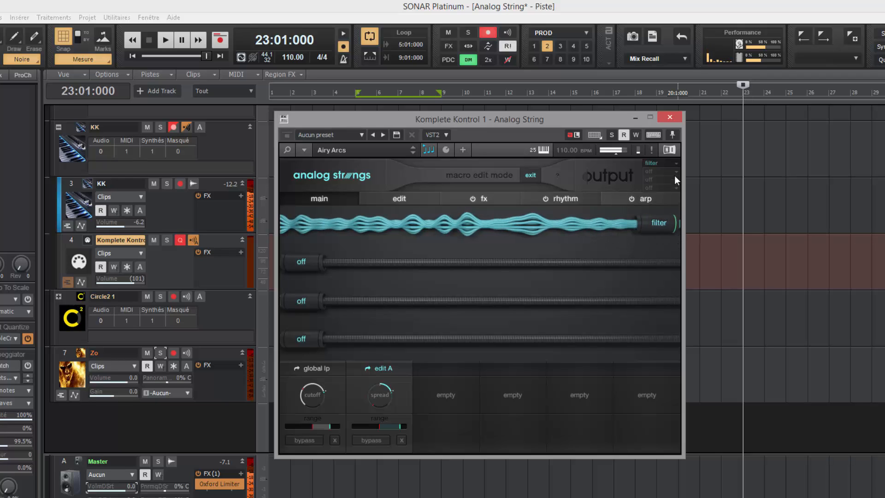
click(676, 164)
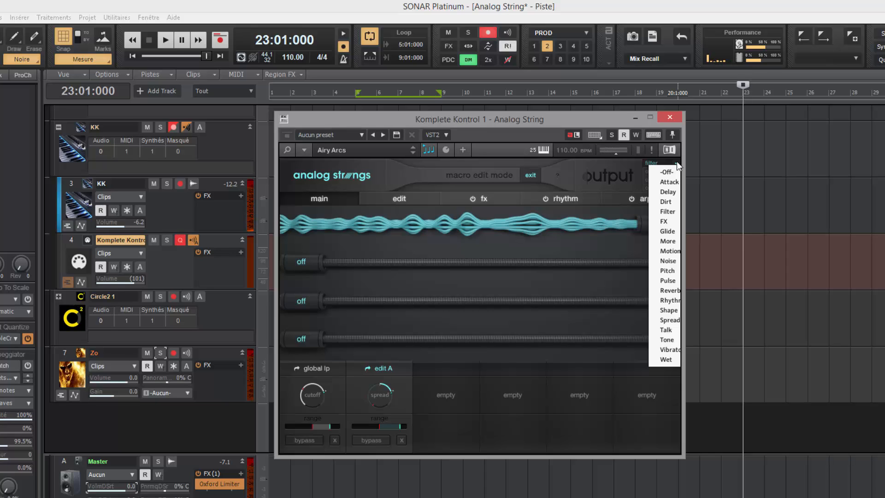
Step: Close the assignment list keeping Filter, then sweep the Filter macro down to test it
click(627, 165)
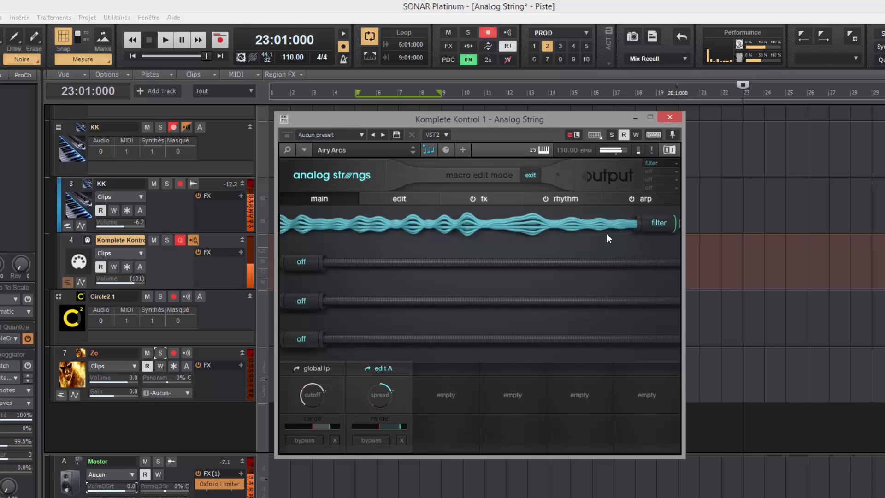
drag(631, 231, 660, 251)
Step: Assign layer B's reverb wet to macro 2 and raise macro 2 to test it
click(496, 201)
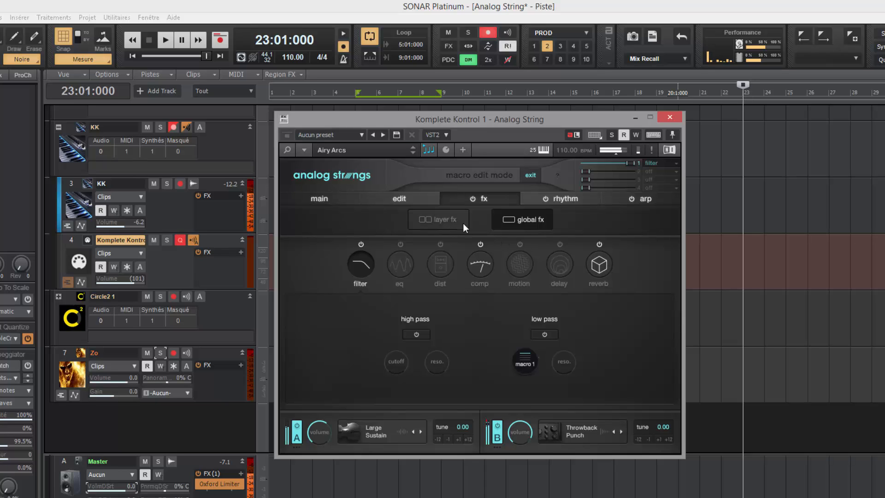
click(448, 220)
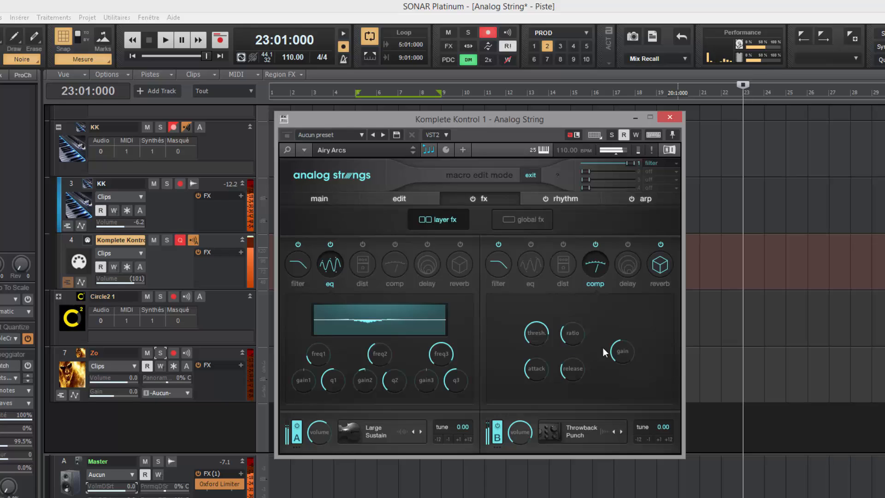
click(660, 264)
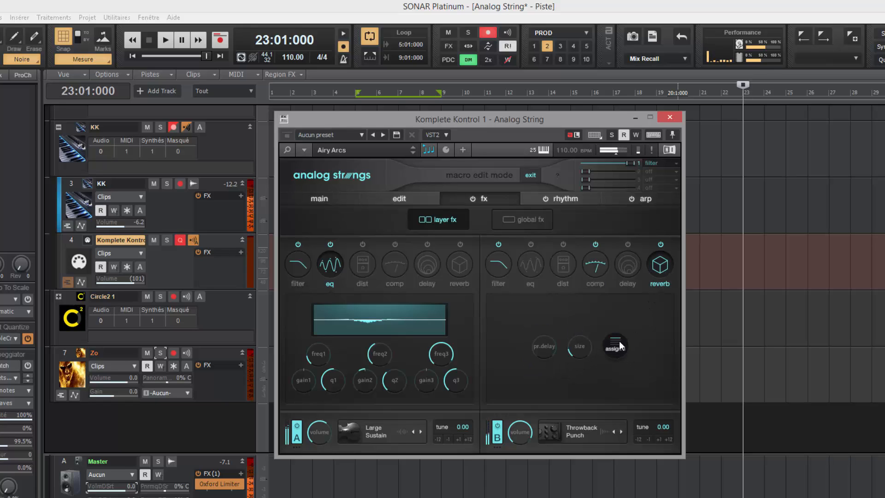
click(655, 173)
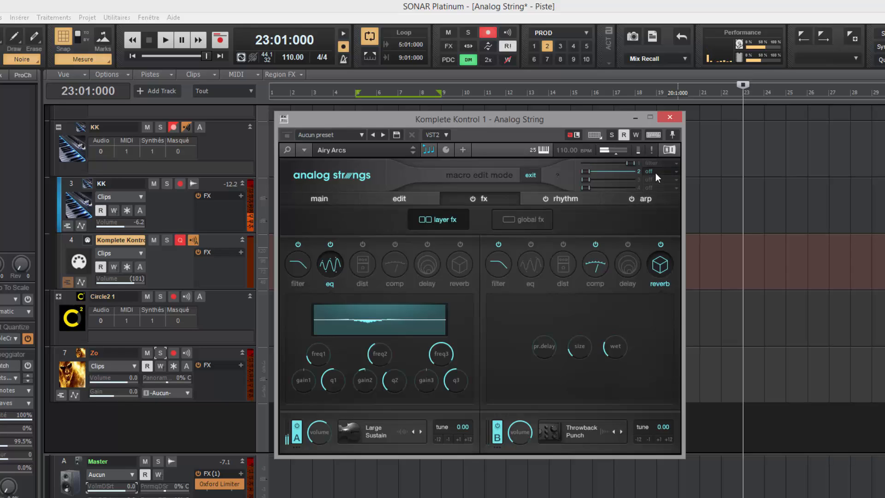
click(616, 348)
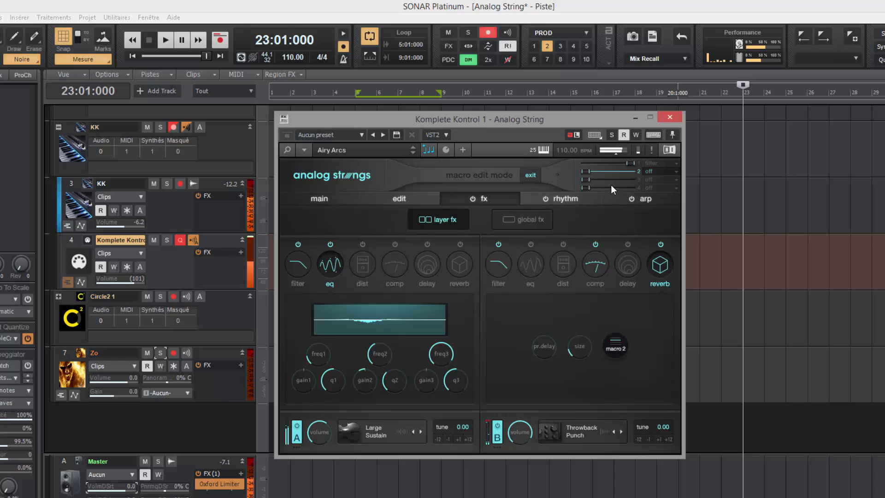
click(334, 198)
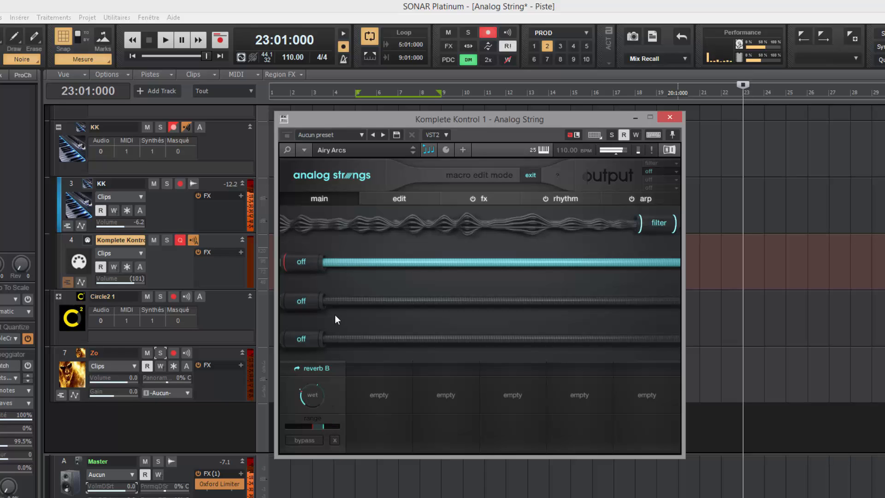
drag(314, 263, 258, 290)
Step: Set the reverb wet assignment's range and name the second macro Wet
drag(300, 392, 298, 402)
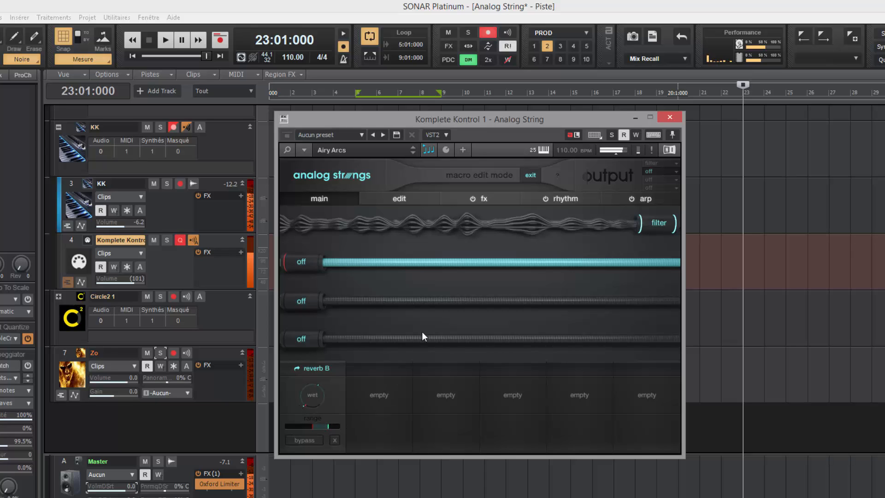
drag(325, 273, 347, 272)
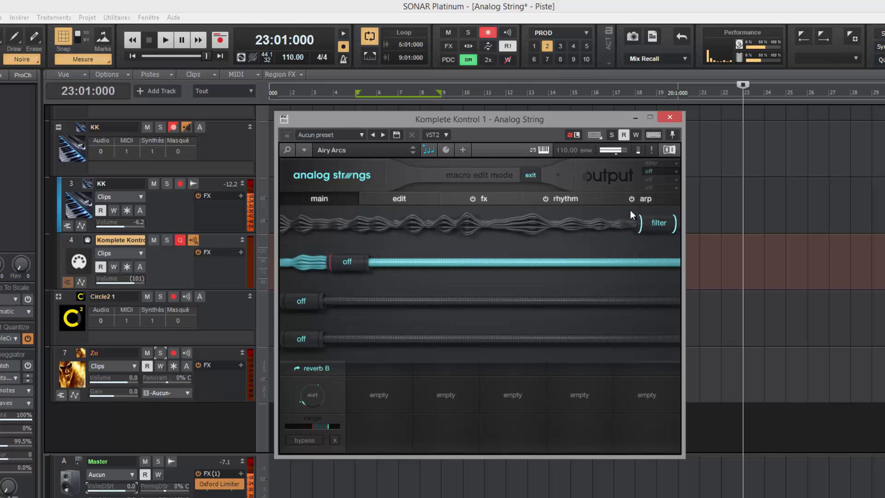
click(675, 173)
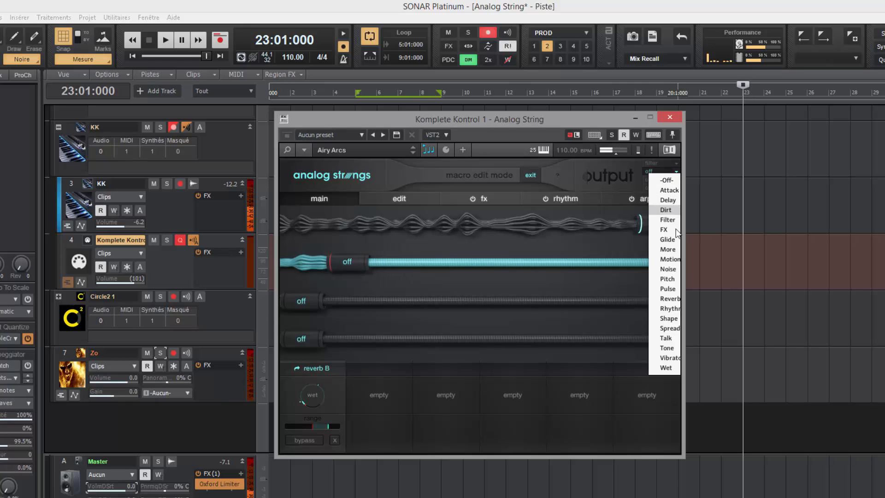
click(669, 367)
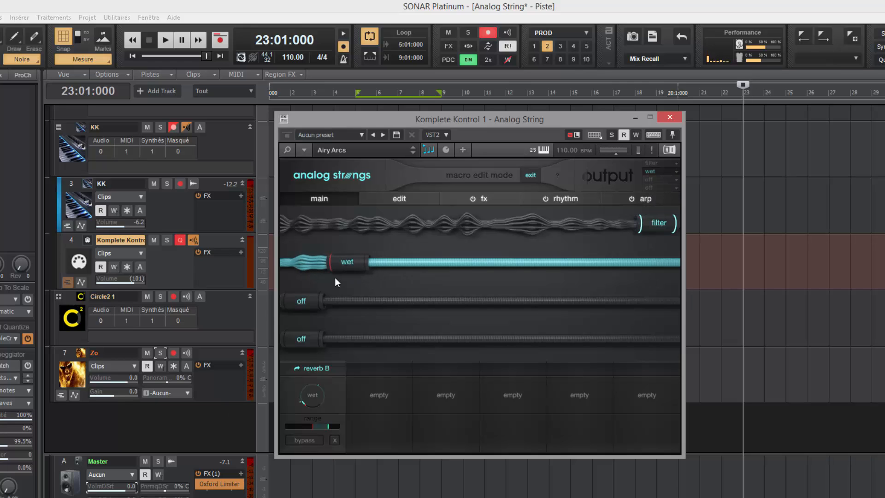
Step: Sweep the Wet and Filter macros, leaving both at roughly mid-range
drag(363, 261, 474, 267)
drag(638, 225, 463, 226)
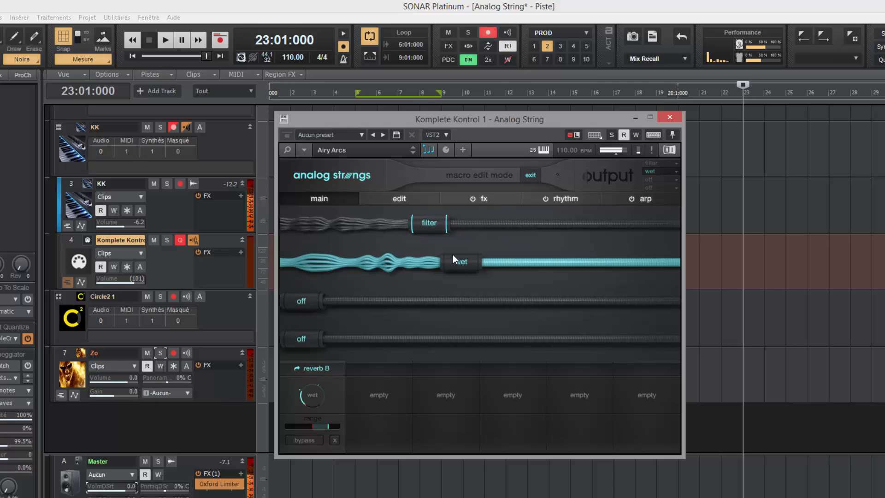
mouse_move(446, 262)
mouse_down()
mouse_move(341, 273)
mouse_move(595, 267)
mouse_move(571, 267)
mouse_up()
drag(429, 228, 594, 220)
drag(593, 256, 430, 275)
drag(595, 225, 497, 236)
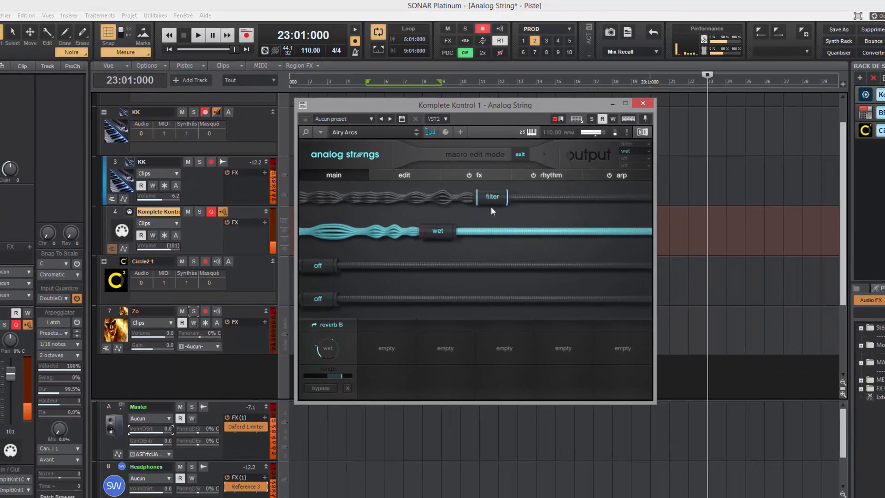
drag(449, 108, 586, 173)
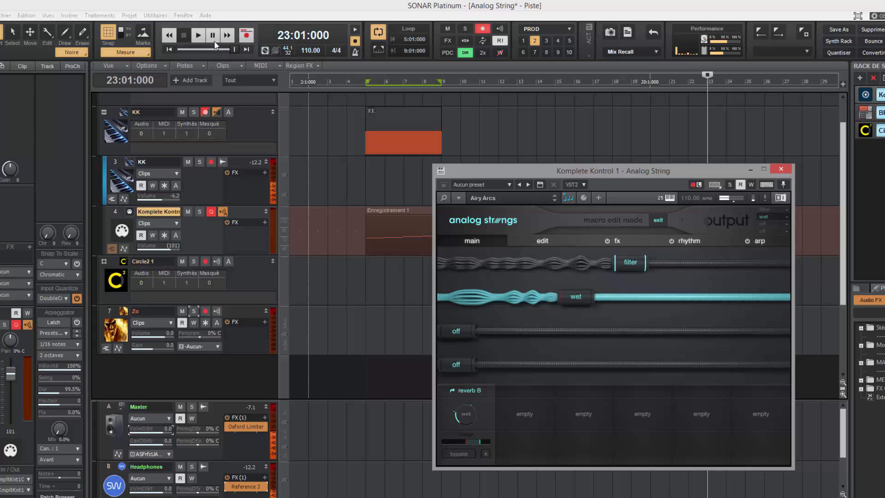
click(203, 37)
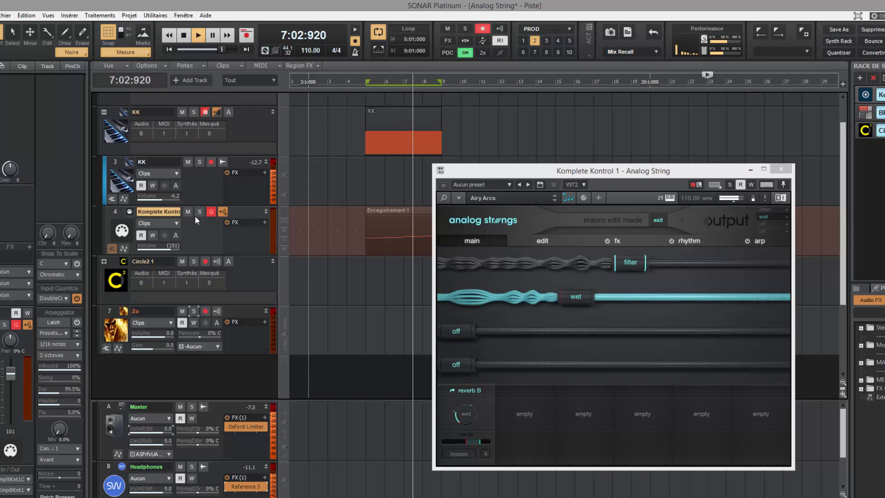
click(246, 49)
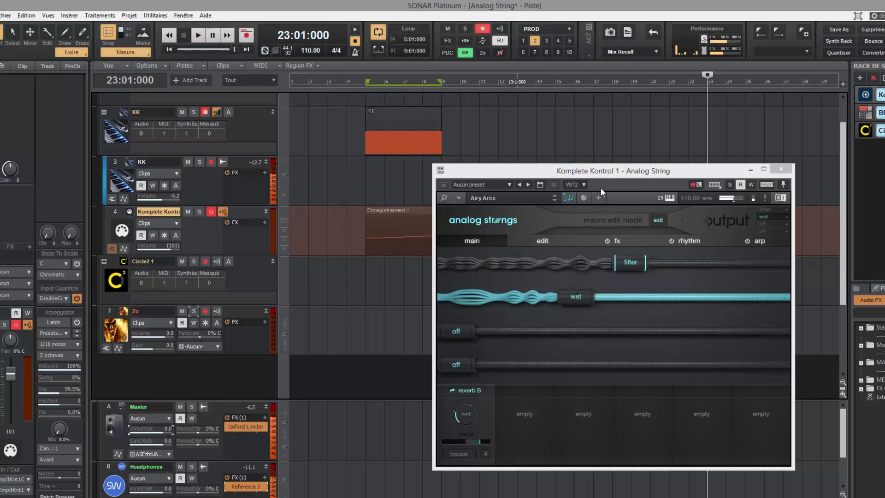
drag(610, 173, 470, 138)
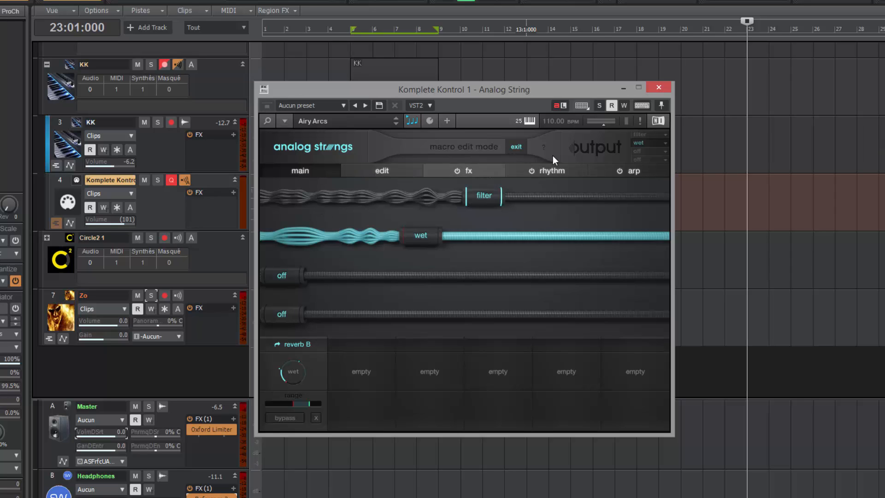
Step: Exit macro edit mode, check layer A's source menu without changing it, and show the layer edit page
click(519, 145)
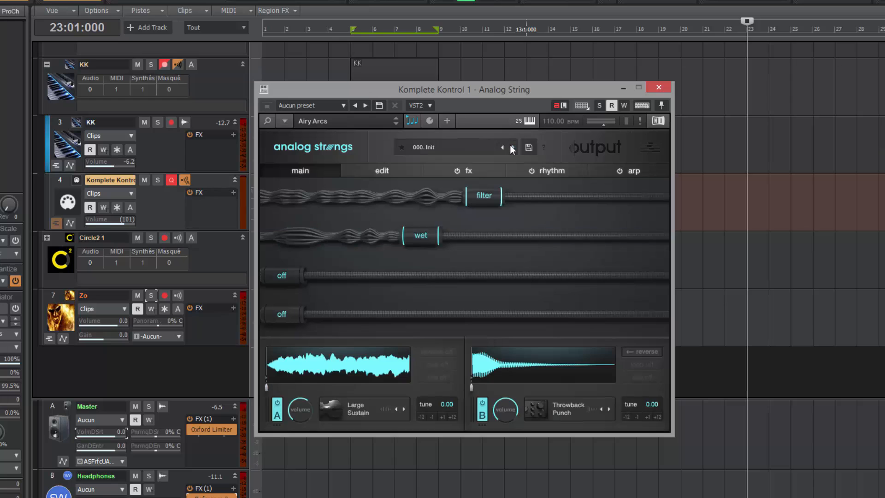
click(647, 148)
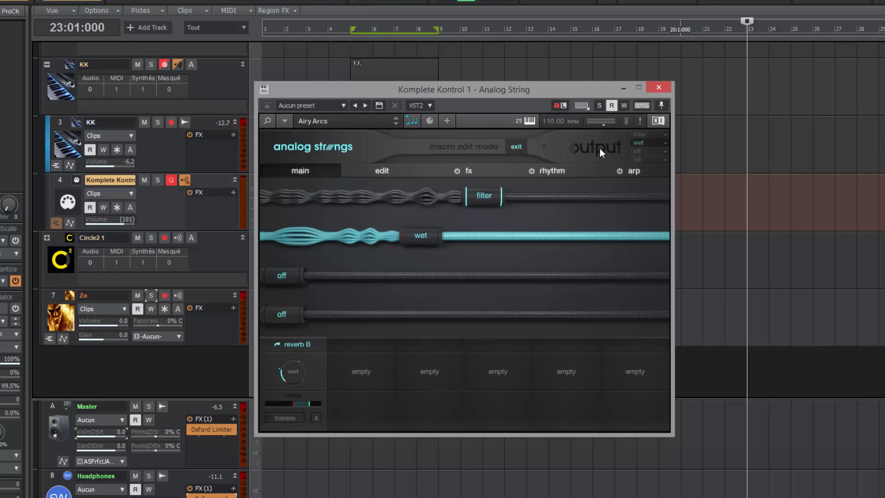
click(511, 147)
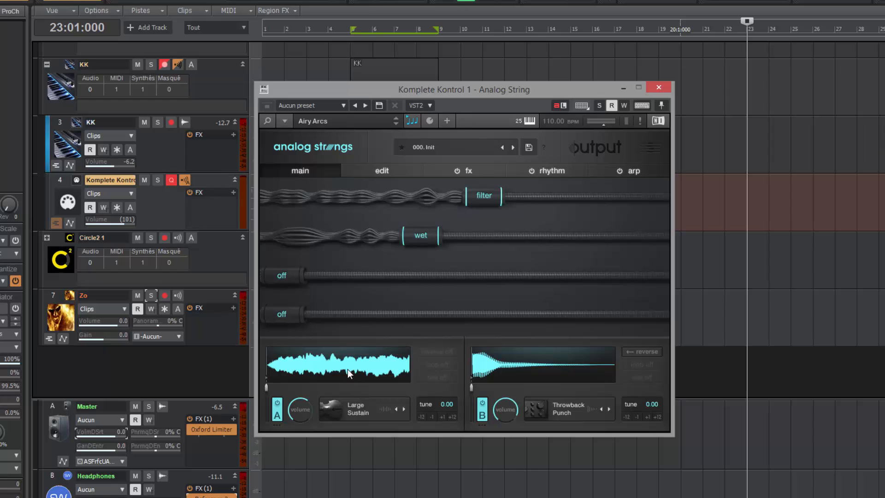
click(361, 408)
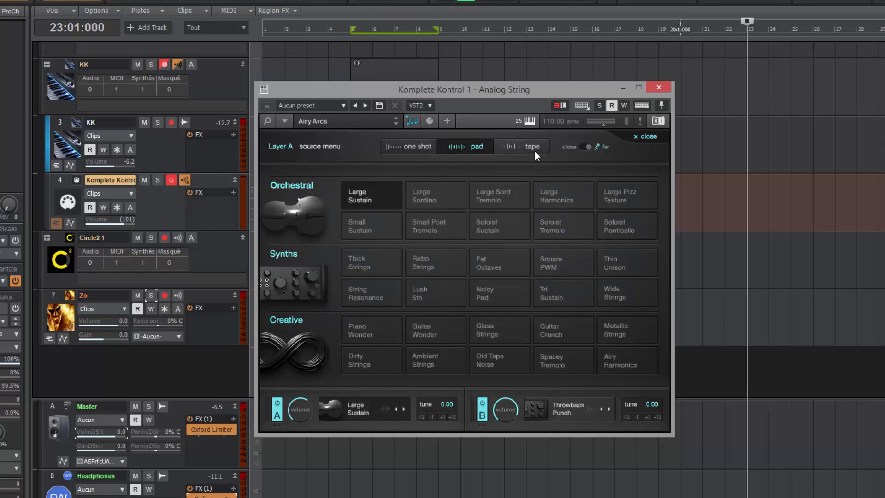
click(361, 413)
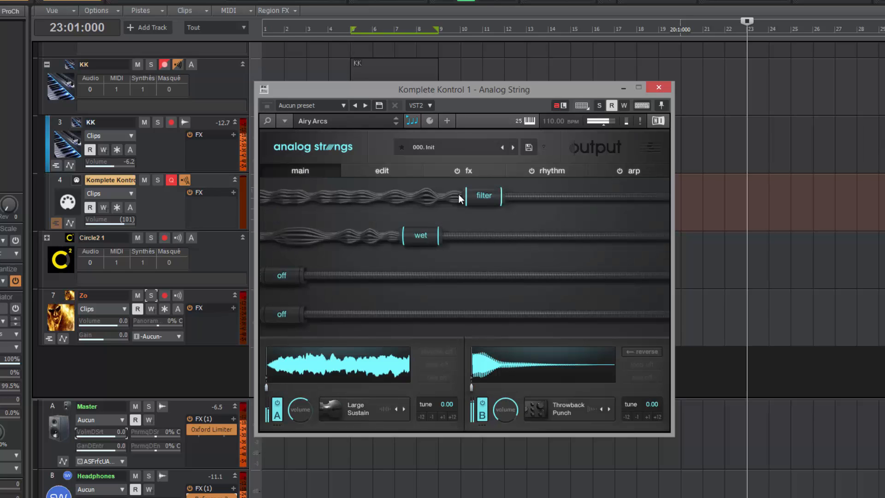
click(392, 171)
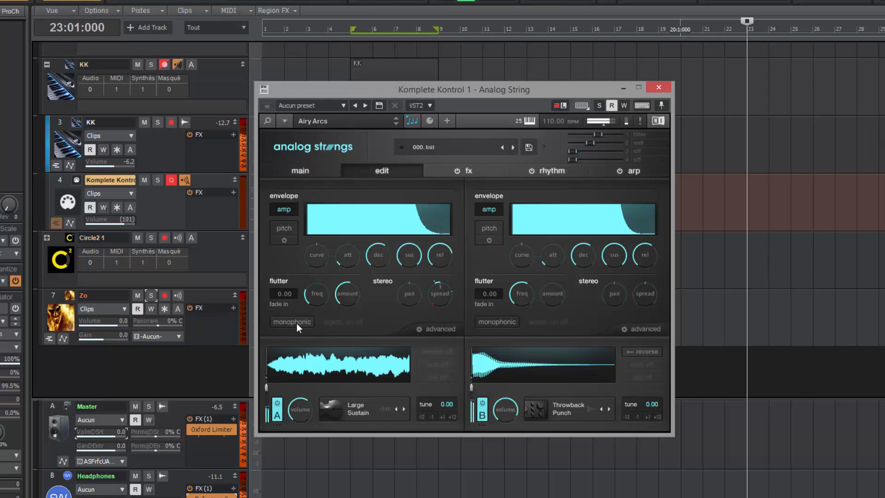
Step: Check both layers' advanced keyrange settings, restore their envelope views, and show the layer fx page
click(430, 330)
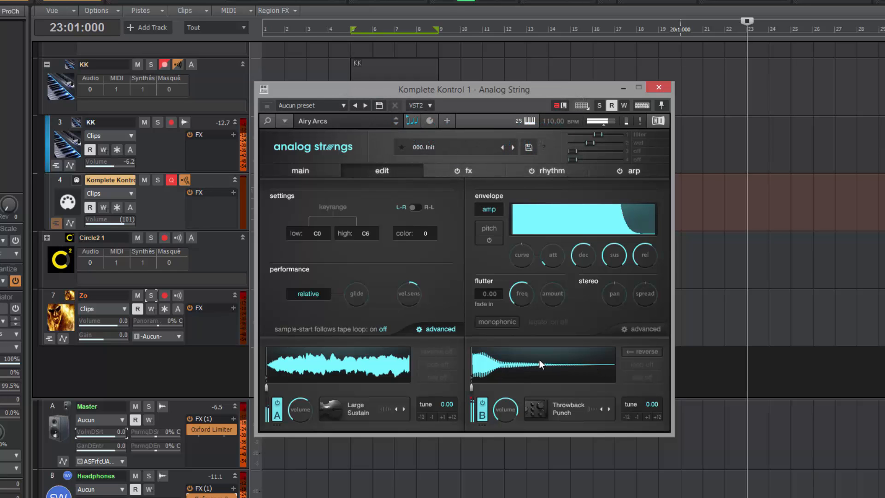
click(641, 327)
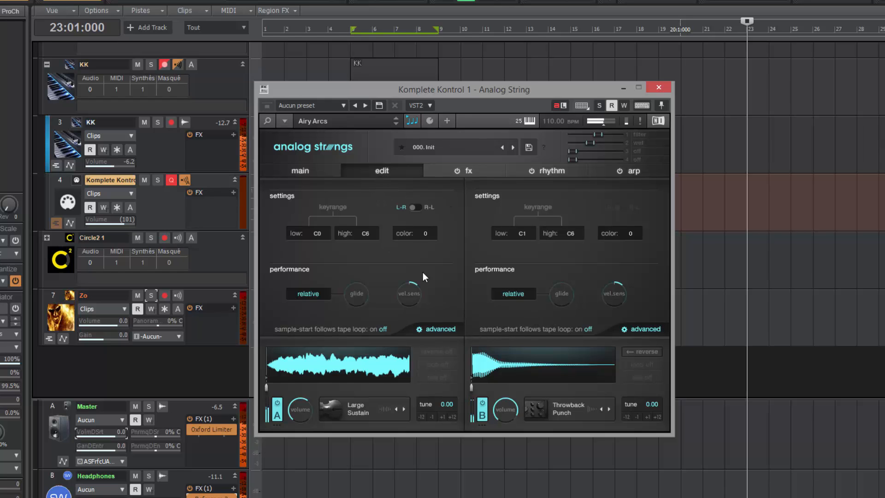
click(429, 329)
click(640, 331)
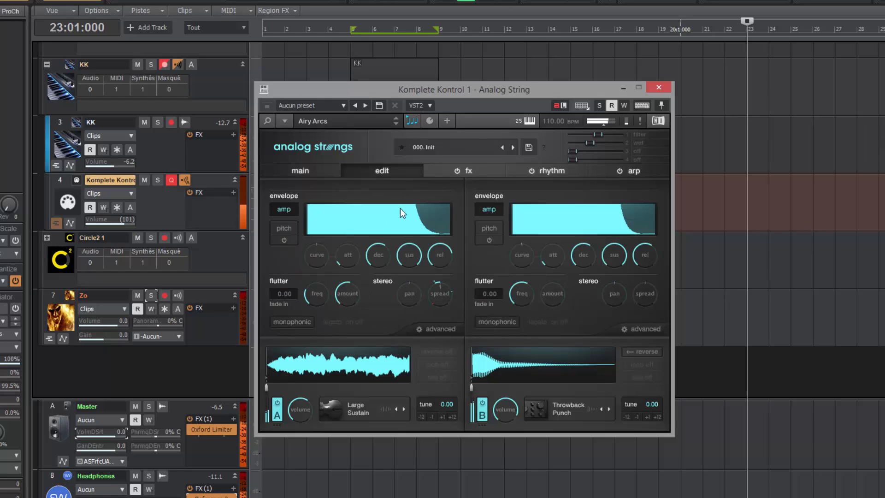
click(465, 166)
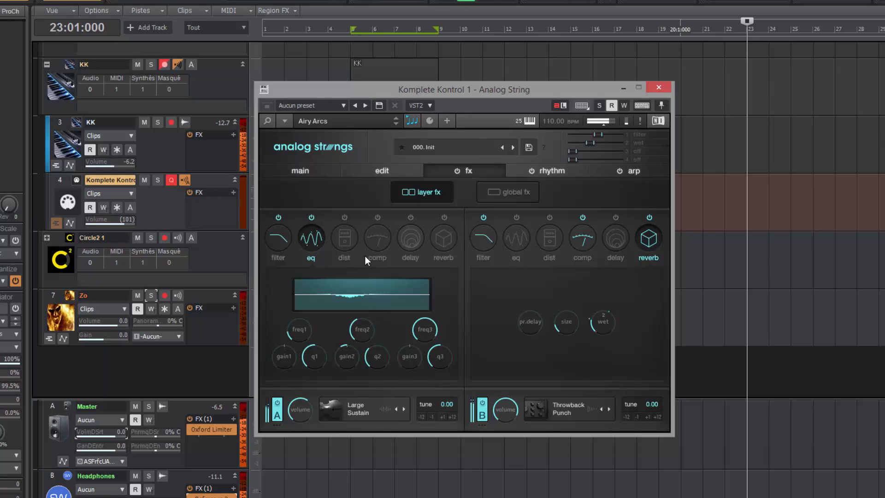
Step: Move from the shared effects view to the Analog Strings rhythm modulation page
click(510, 199)
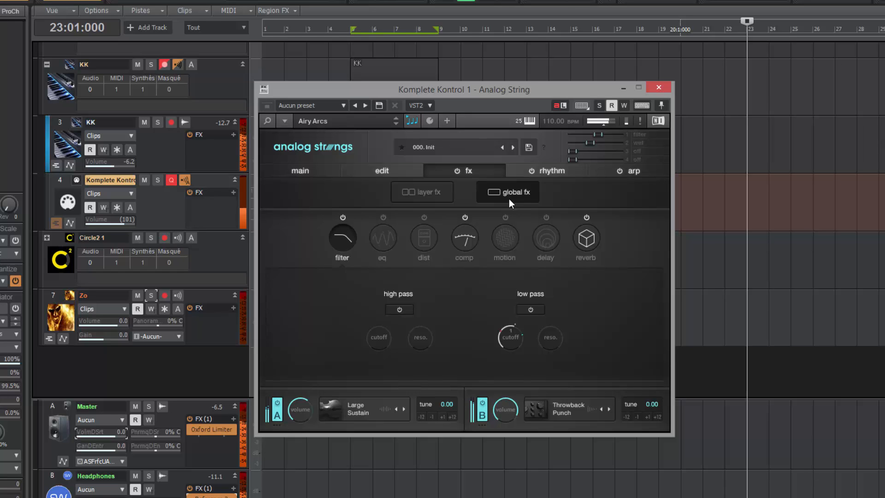
click(548, 172)
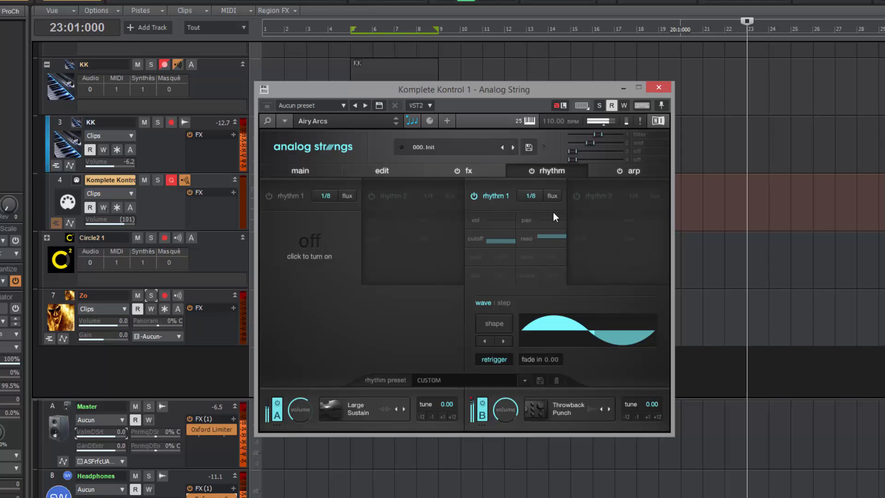
Step: Give rhythm 1 a step pattern smoothed to 40 and randomize it twice
click(575, 196)
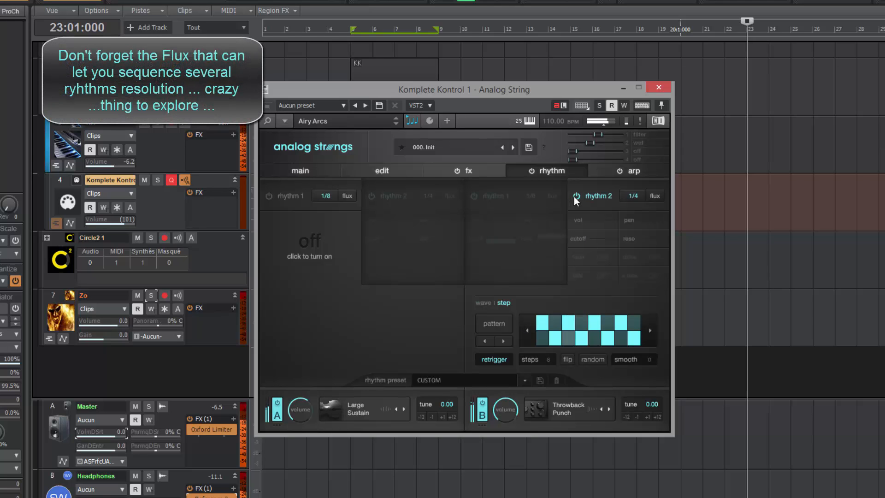
click(469, 197)
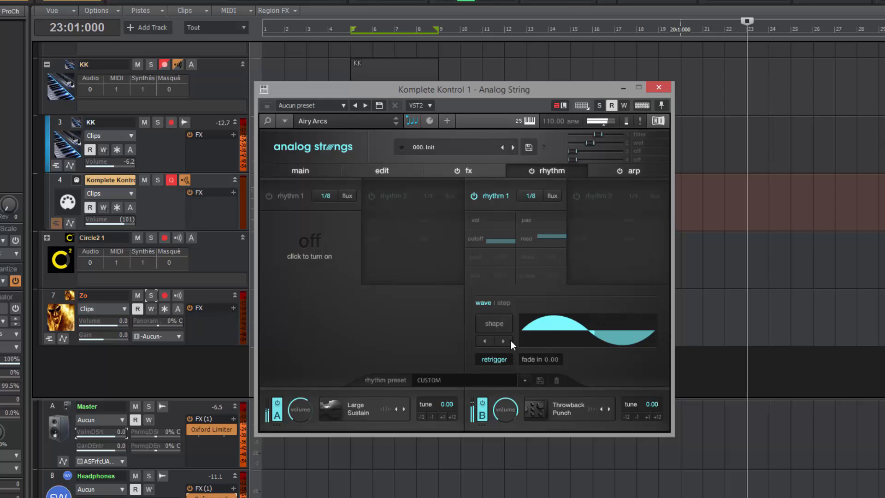
click(504, 303)
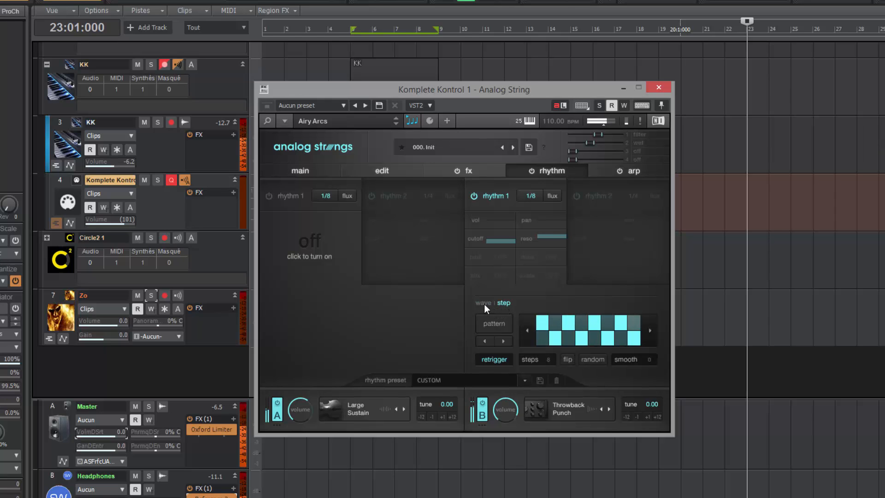
mouse_move(649, 360)
mouse_down()
mouse_move(651, 308)
mouse_move(646, 347)
mouse_move(597, 360)
mouse_move(646, 361)
mouse_up()
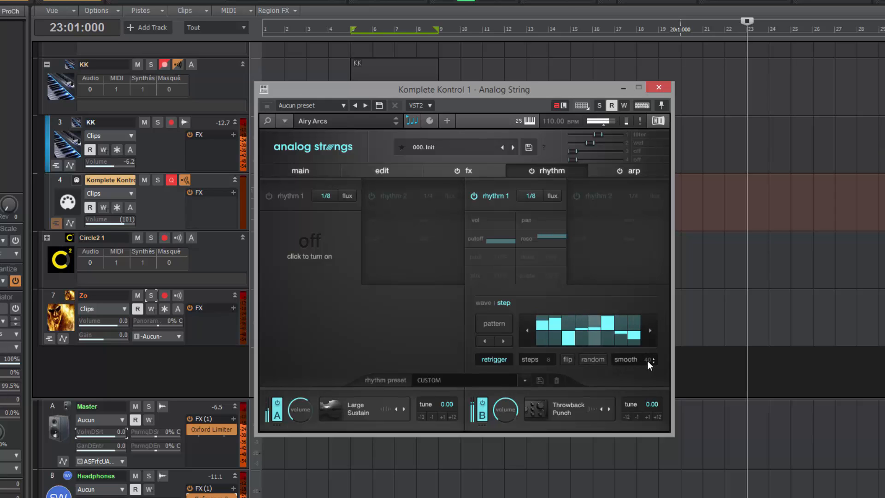
click(598, 363)
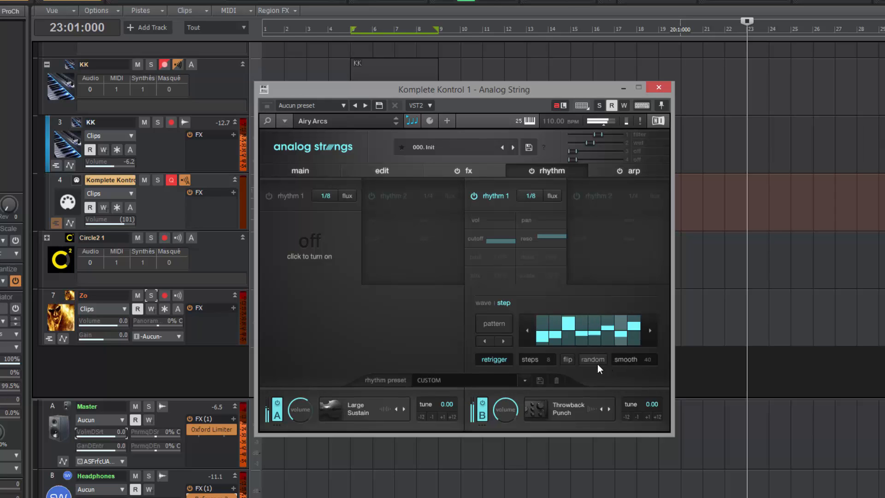
click(593, 360)
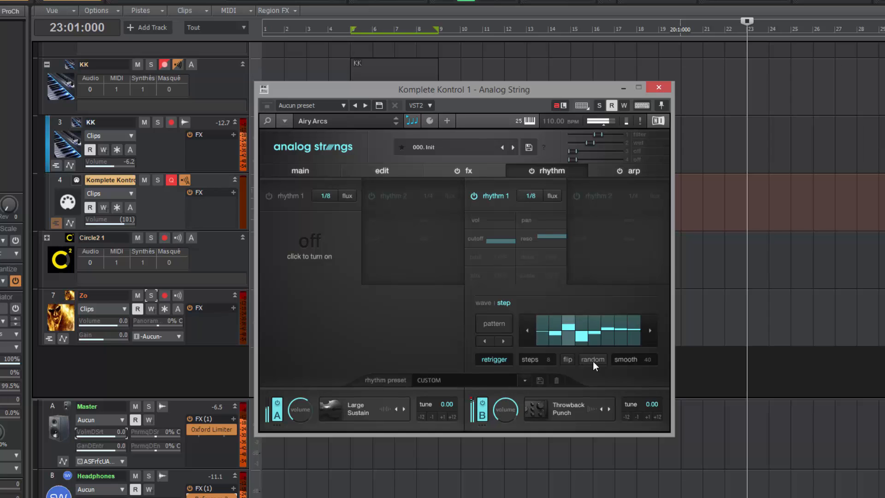
Step: Dismiss the preset pattern choices and return rhythm 1 to its wave shape
click(491, 324)
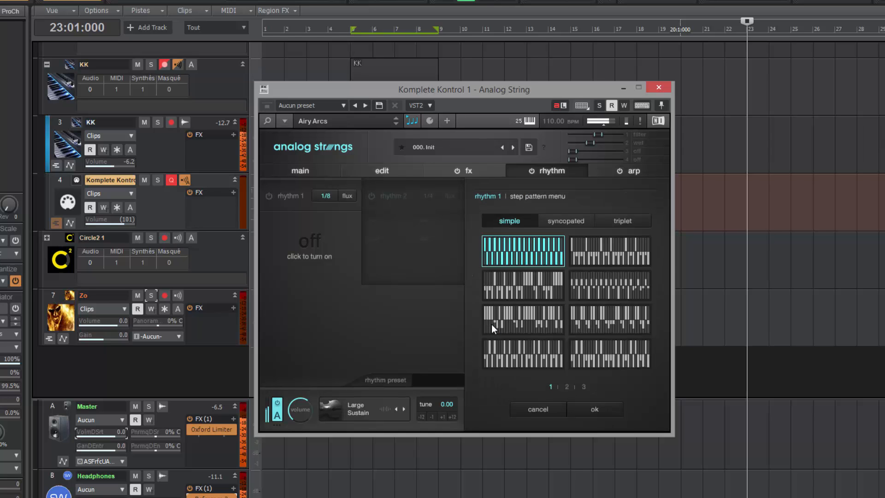
click(551, 408)
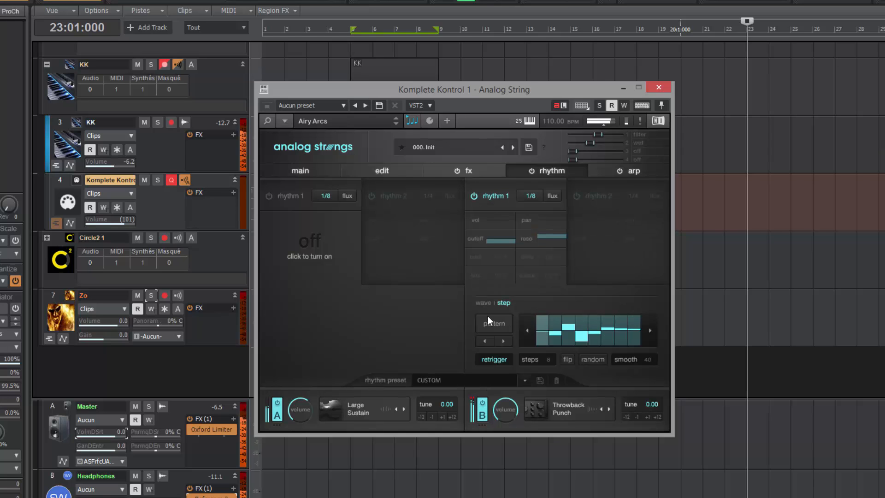
click(480, 304)
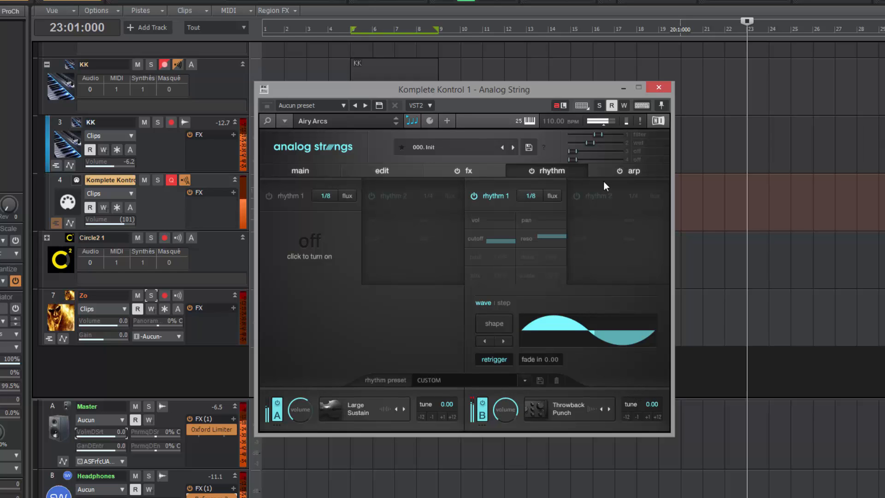
Step: Show the arpeggiator page and switch off layer A
click(627, 171)
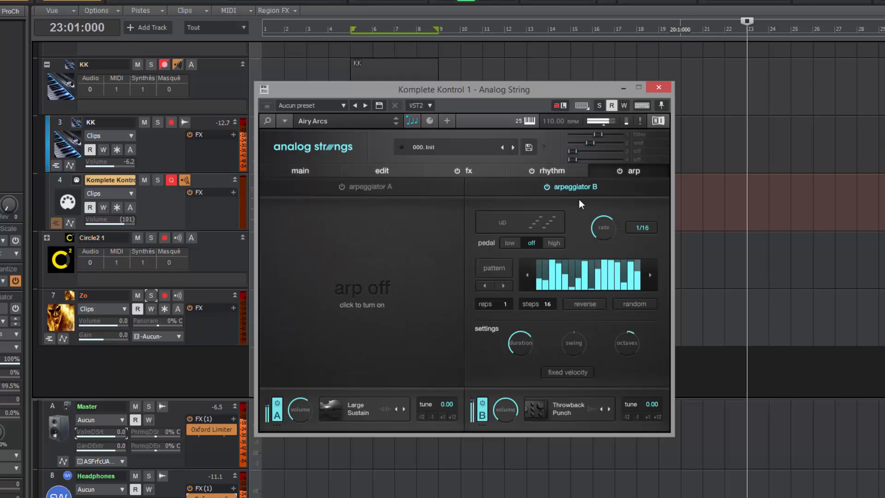
click(554, 171)
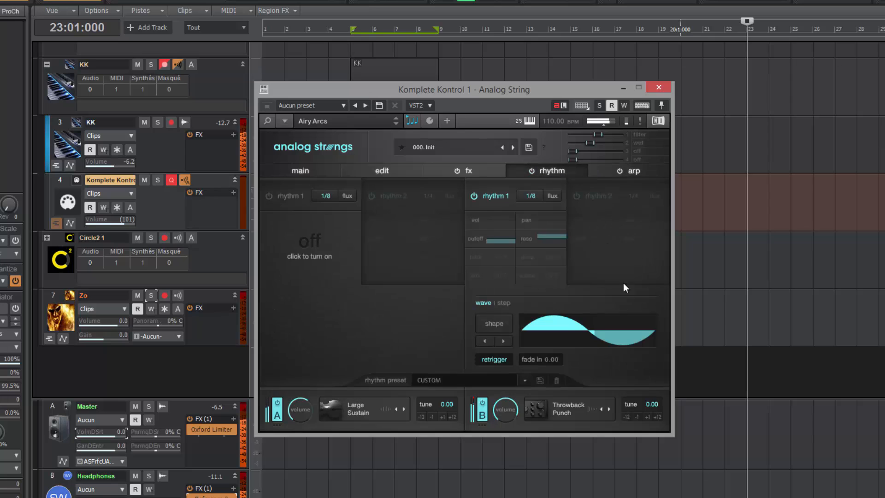
click(626, 174)
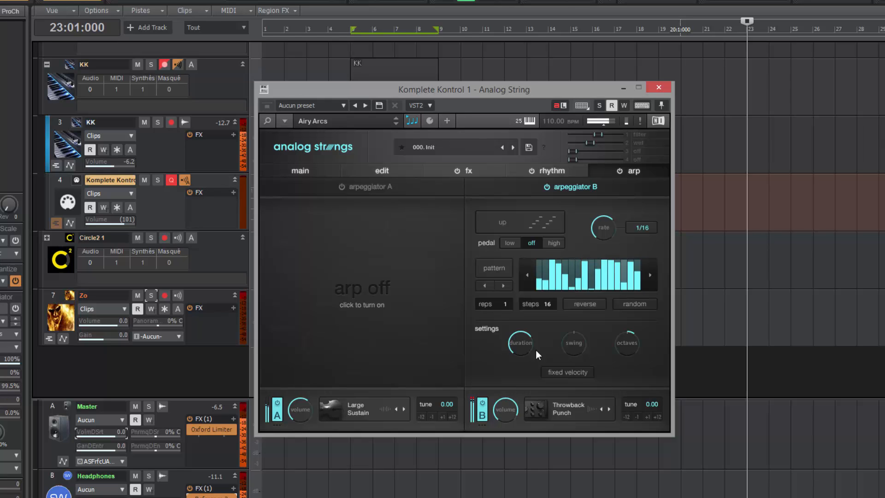
click(276, 417)
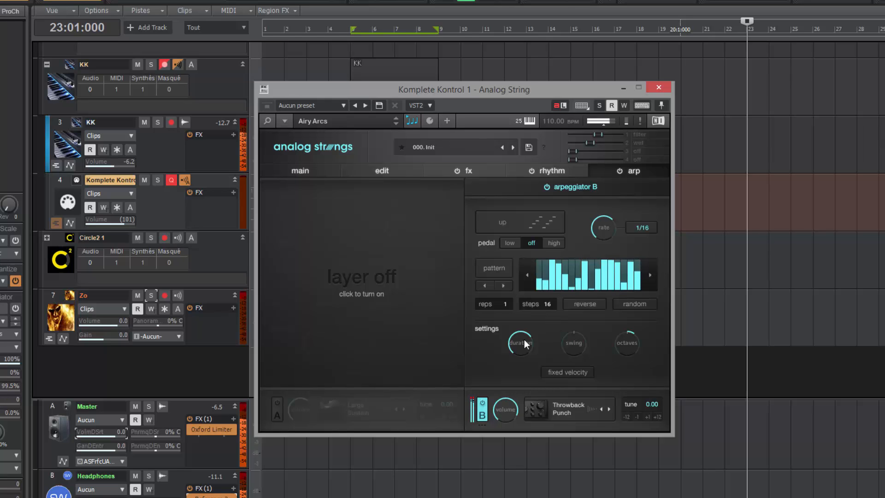
Step: Shorten arpeggiator B's note duration to 9, leaving octaves at 1
mouse_move(523, 346)
drag(524, 350, 567, 342)
drag(626, 344, 625, 338)
drag(628, 342, 623, 344)
Step: Set arpeggiator B's note order to random
click(533, 223)
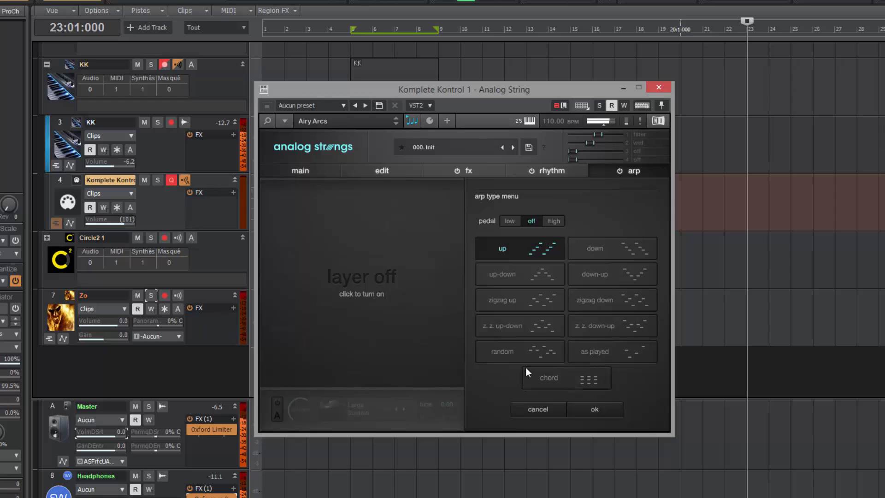
click(545, 349)
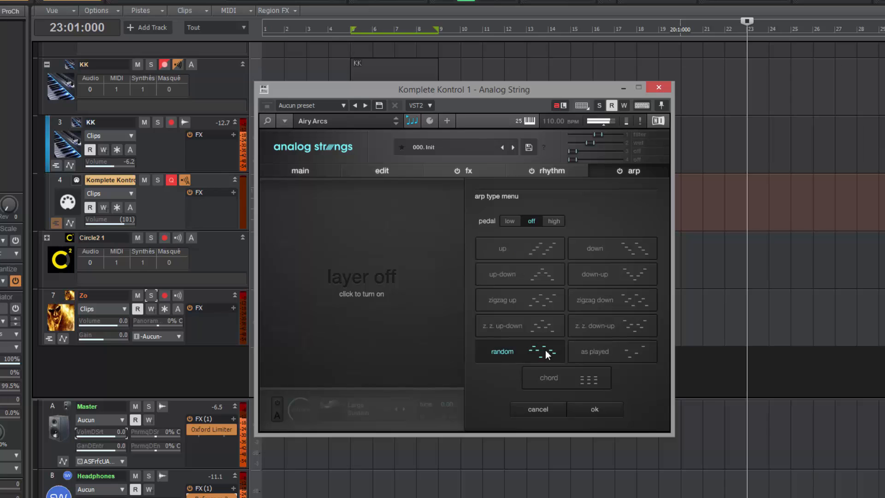
click(593, 409)
Step: Switch layer A back on and raise its volume slightly
click(274, 414)
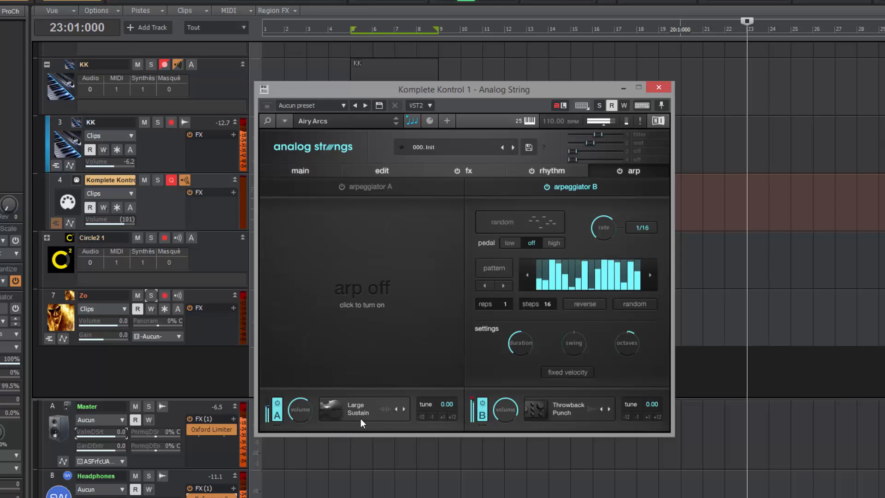
mouse_move(302, 411)
drag(303, 408, 302, 407)
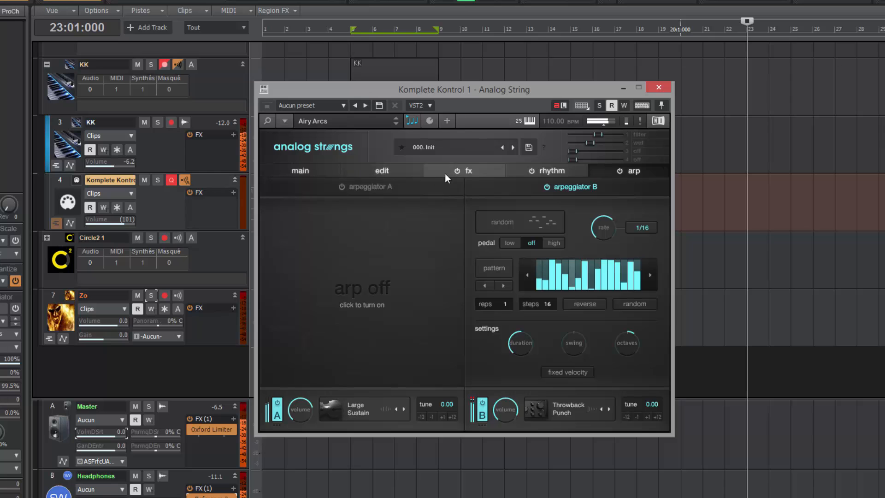
Step: On the layer fx page, nudge layer A's filter cutoff and dismiss the MIDI learn option
click(469, 171)
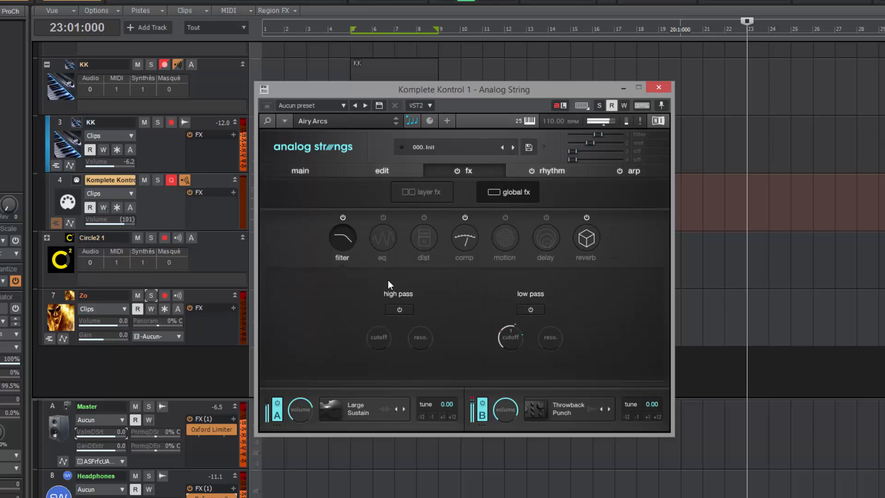
click(424, 199)
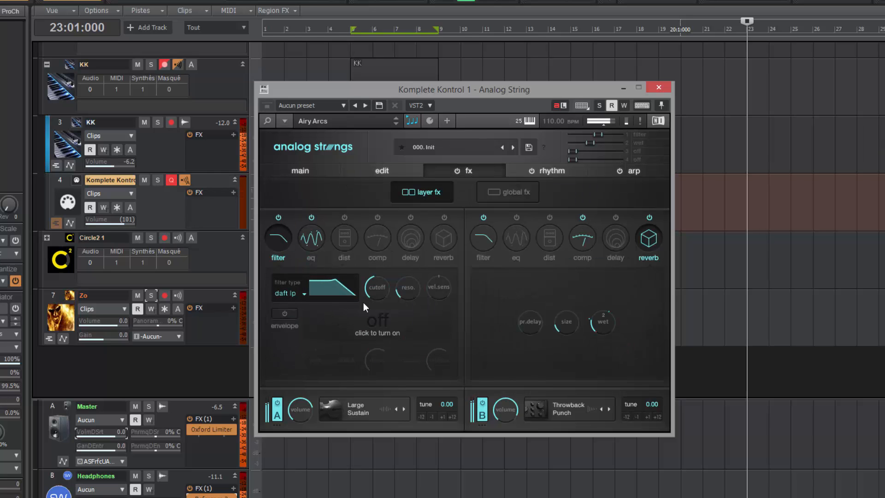
scroll(373, 291, down, 2)
scroll(372, 285, up, 2)
drag(370, 281, 370, 280)
right_click(381, 290)
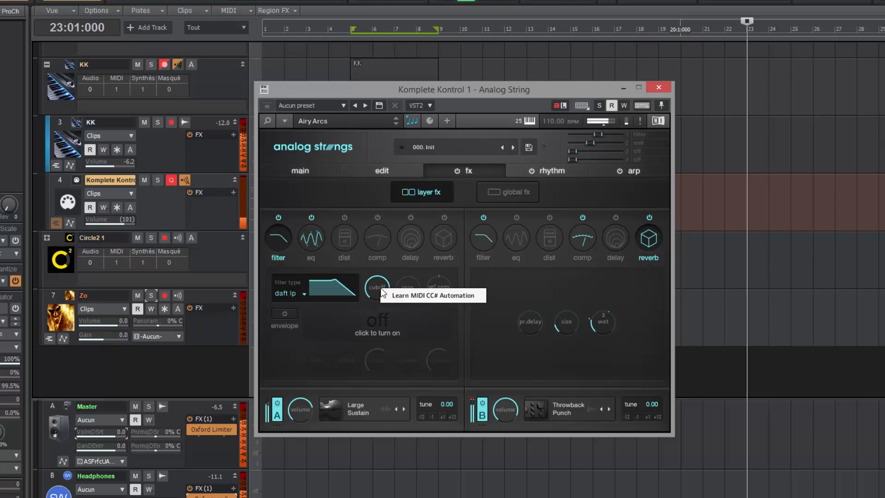
click(585, 196)
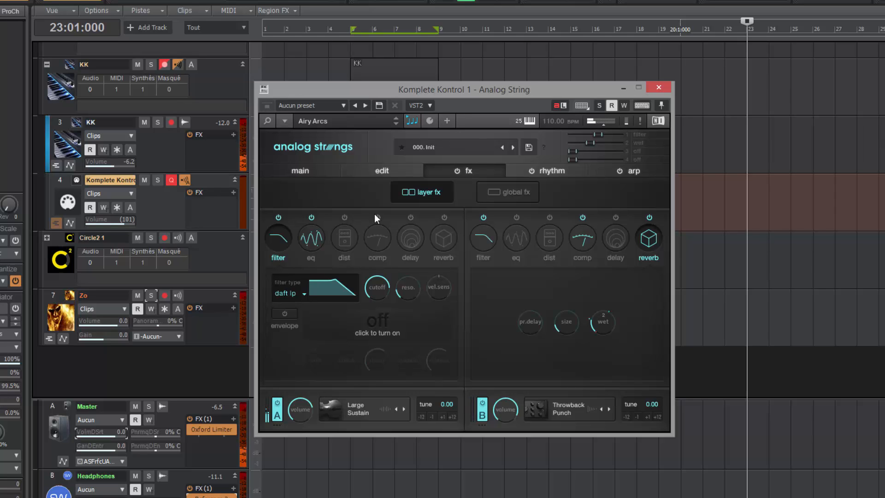
Step: Replace layer A's Large Sustain source with Large Sord Tremolo, leaving layer A switched on
click(278, 416)
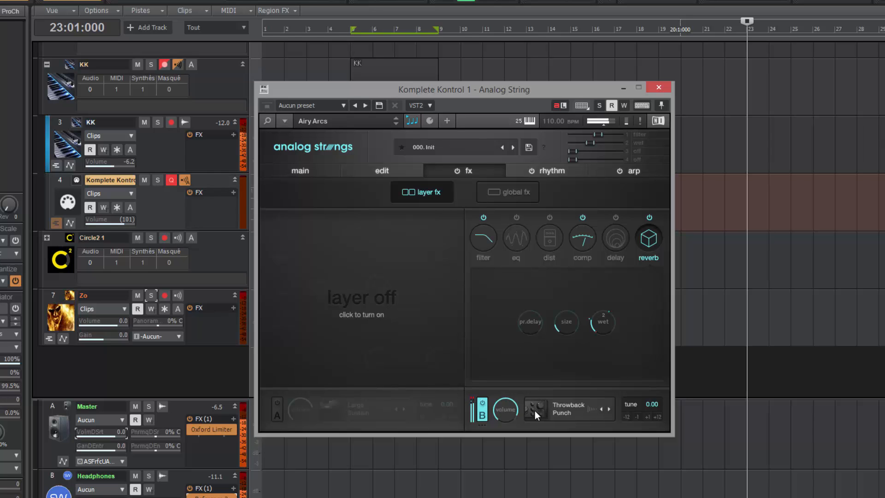
click(352, 412)
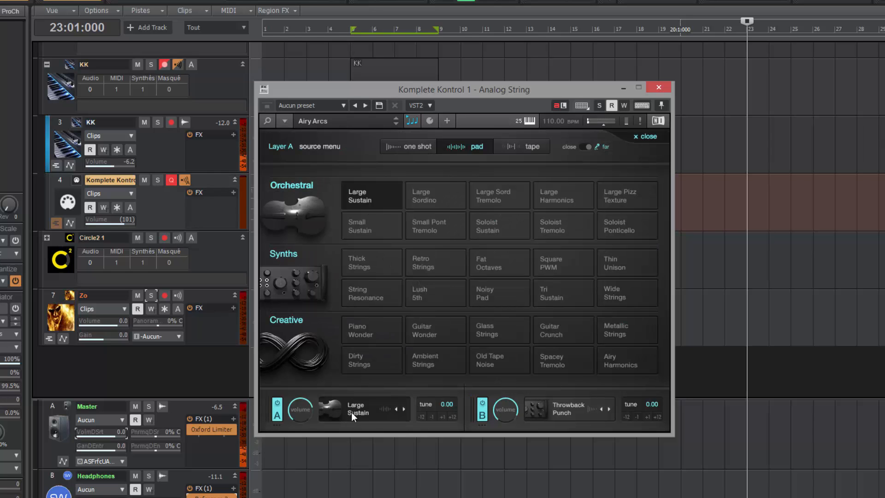
click(279, 416)
click(281, 416)
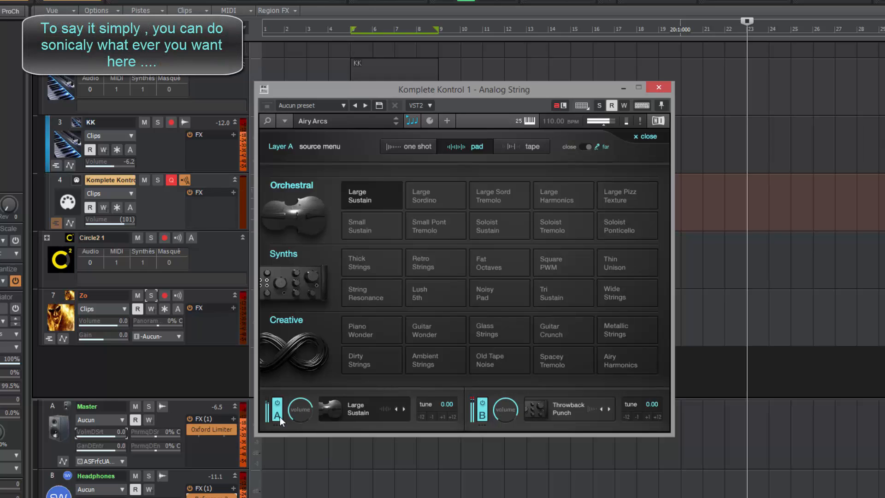
click(501, 193)
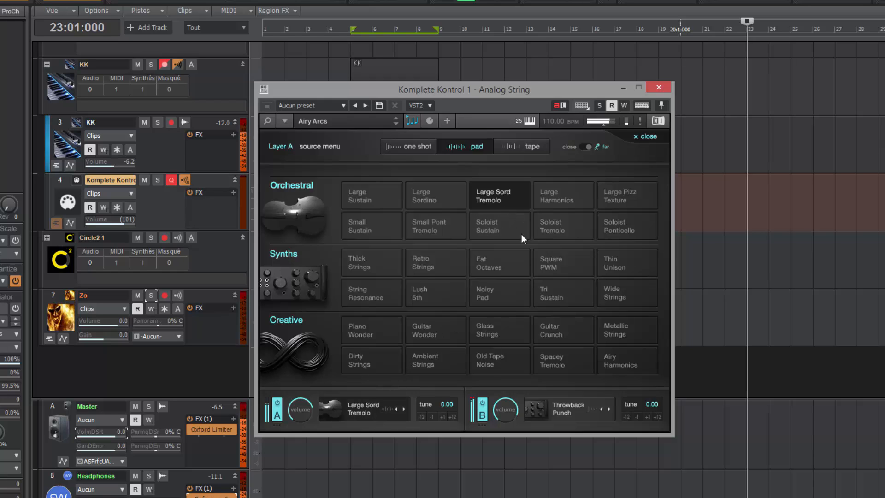
Step: Reopen layer A's source choices and try Soloist Tremolo, then Large Sord Tremolo
click(644, 136)
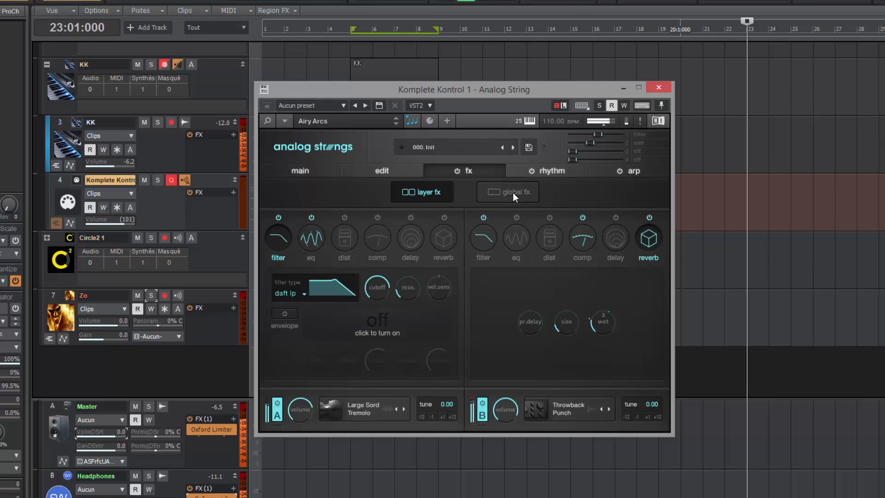
click(363, 410)
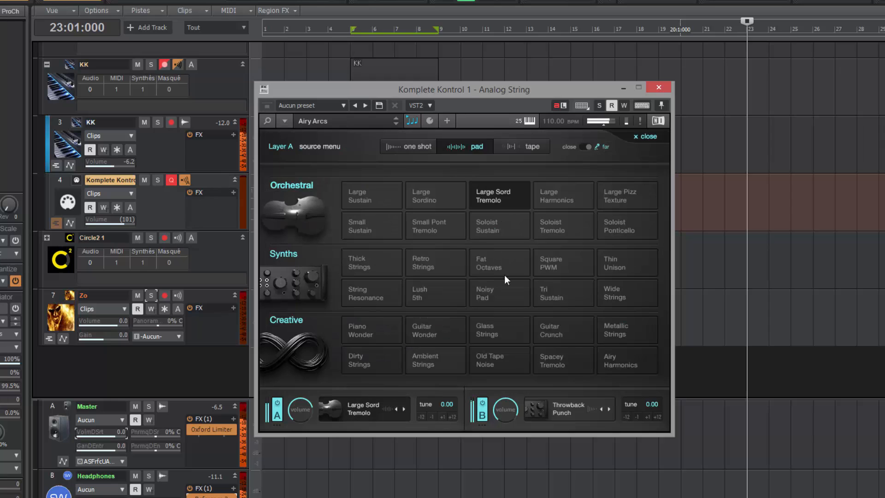
click(557, 218)
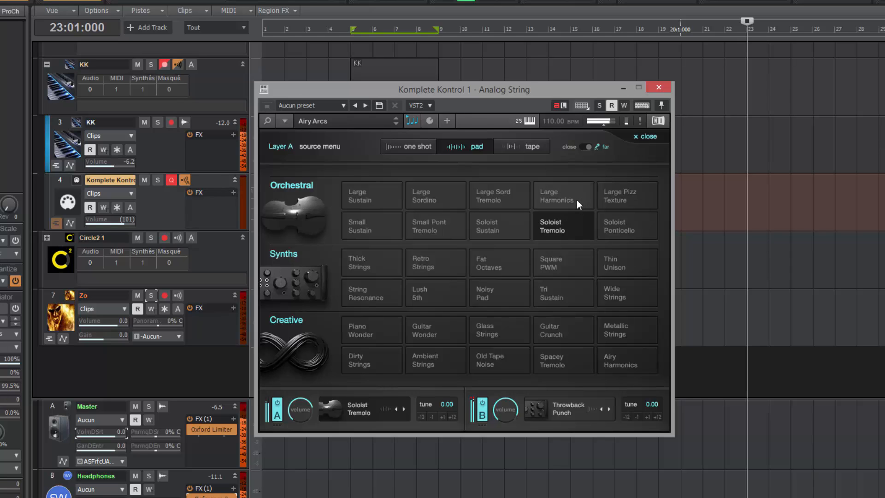
click(504, 196)
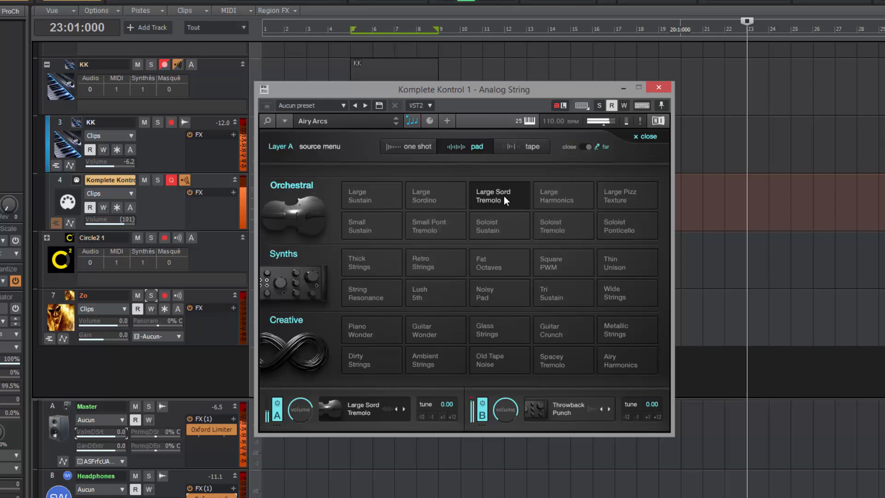
Step: Audition Glass Strings, Guitar Wonder and Piano Wonder, settle on Dirty Strings, and tune it +12
click(499, 325)
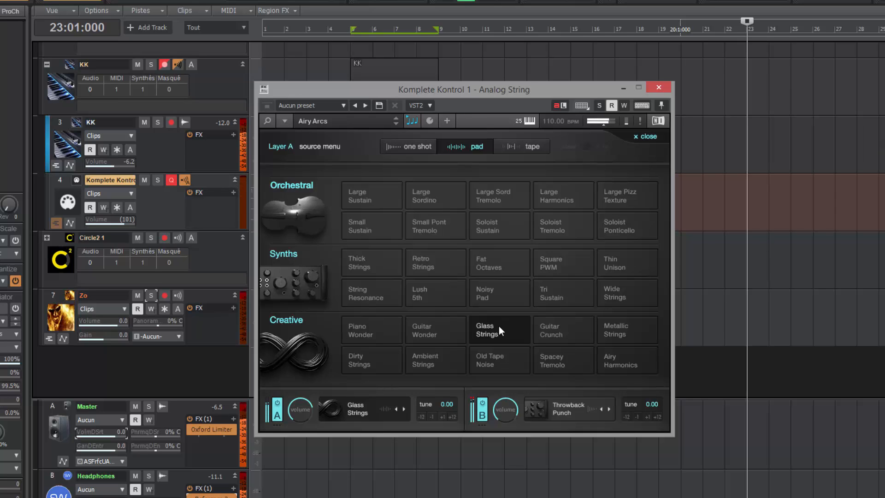
click(433, 330)
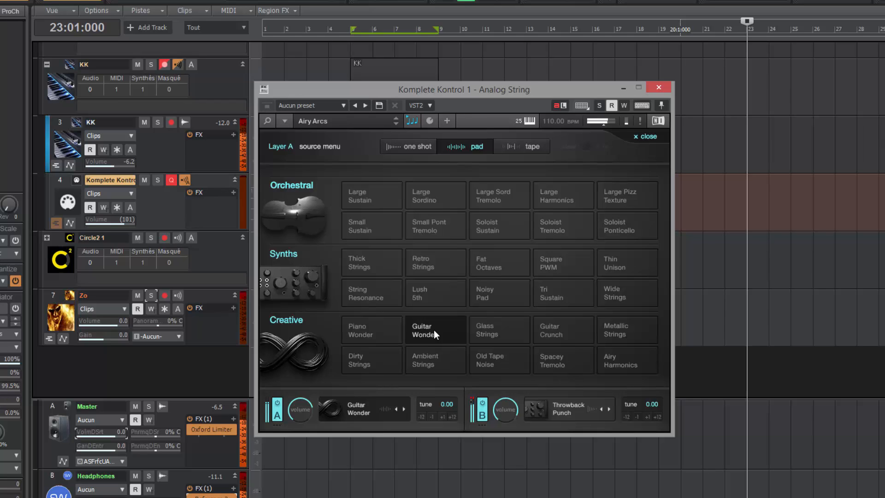
click(370, 334)
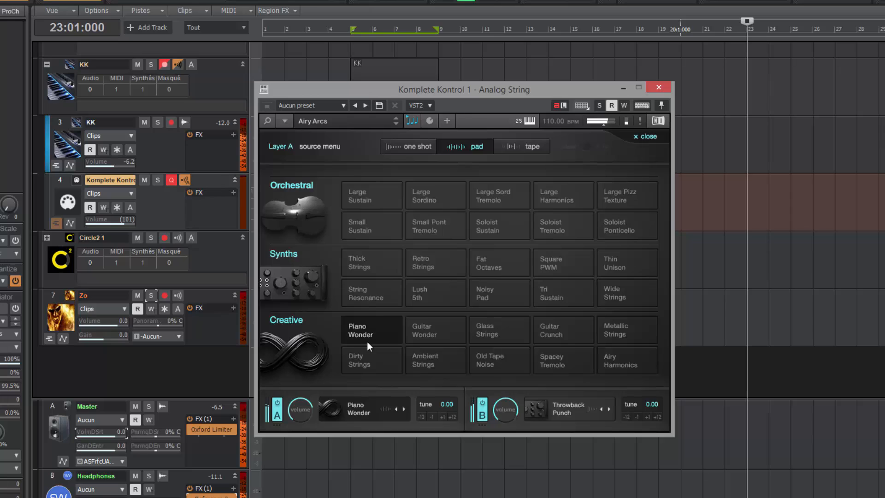
click(363, 361)
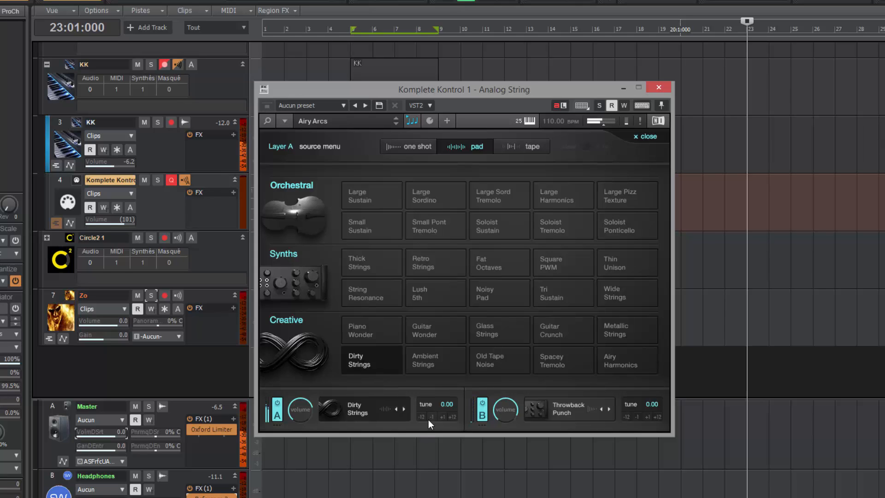
click(453, 417)
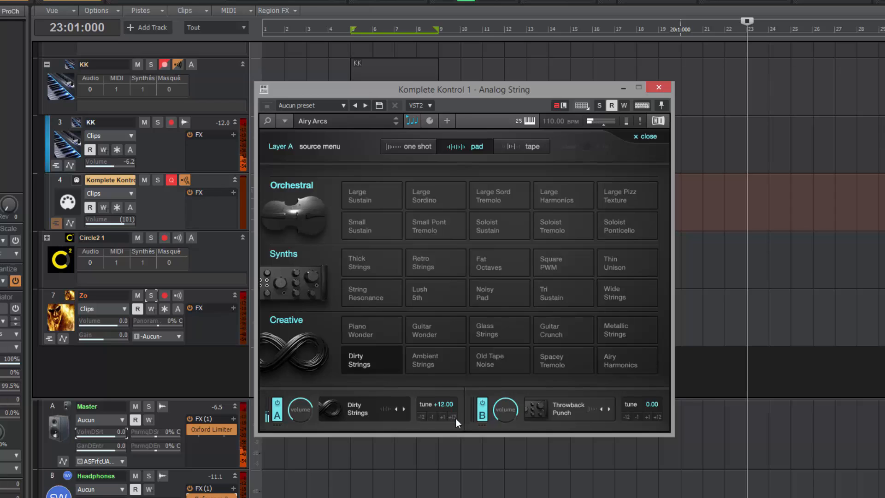
Step: Raise layer A's Dirty Strings tuning from +12 to +24.00
click(422, 417)
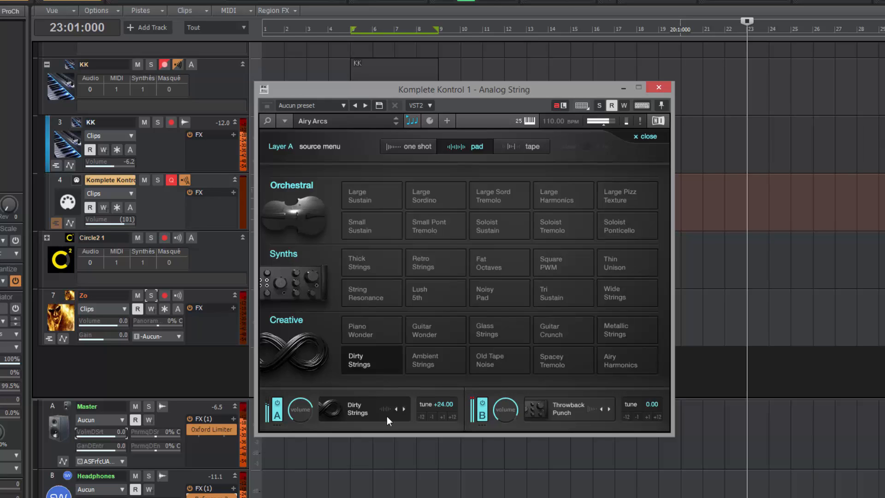
Step: Try Gentle Pluck, Cloud Pizzicato, Sharp Pluck and Gamer Pizzicato on layer B, ending on Pure Pluck
click(560, 411)
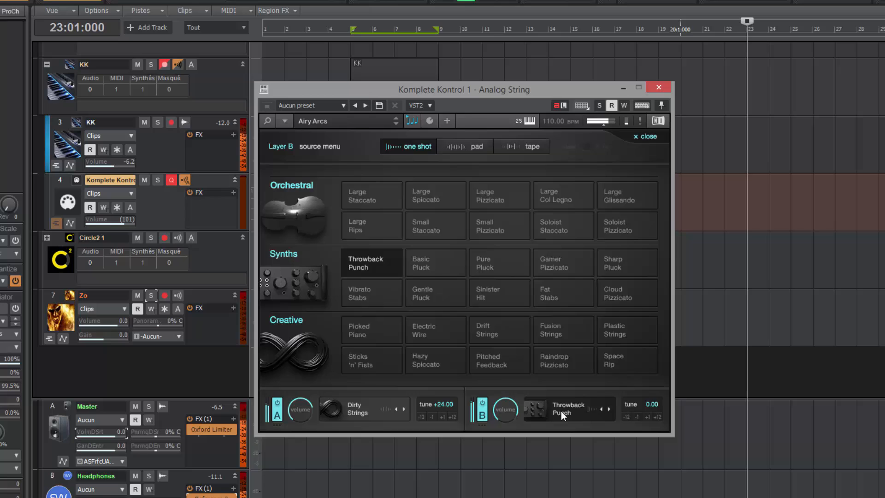
click(432, 289)
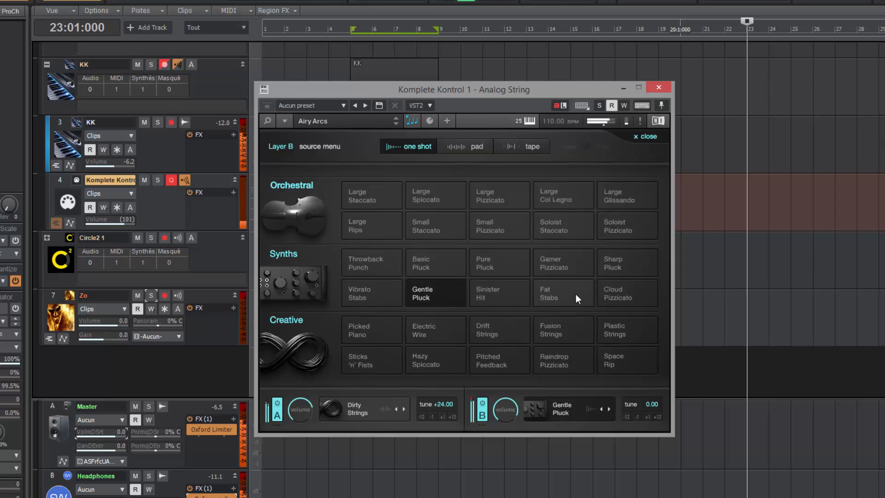
click(612, 291)
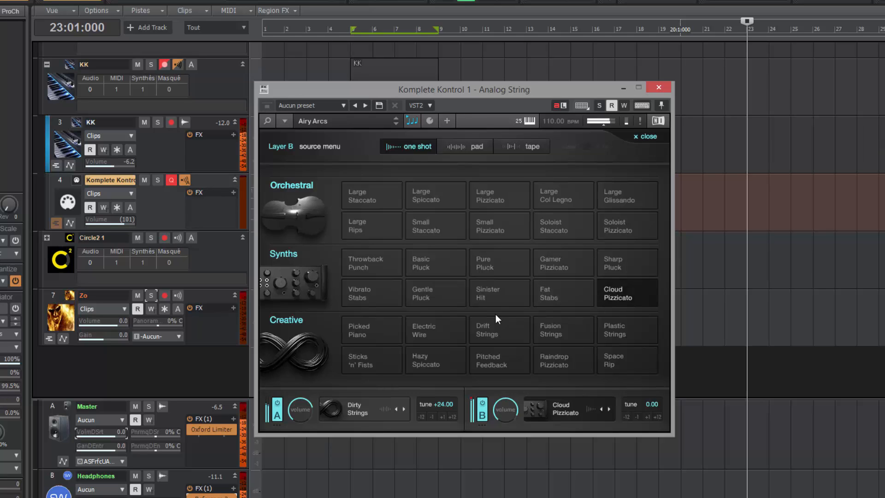
click(616, 264)
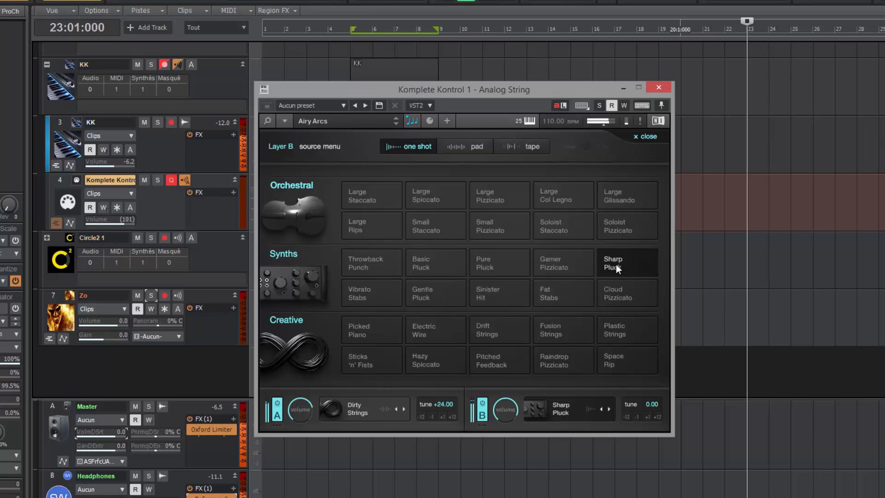
click(567, 268)
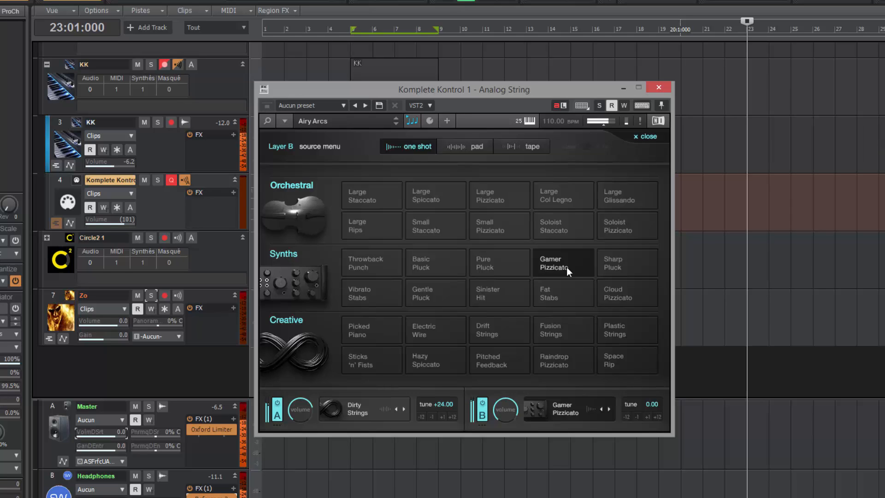
click(492, 272)
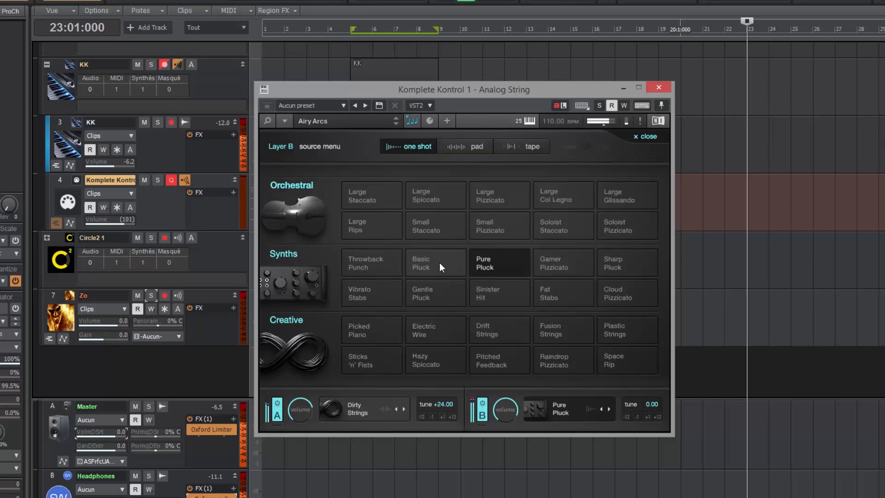
Step: Audition the Fuzz Swell and Lush Swell tape loops, then settle on 8 Bit for Layer B
click(516, 148)
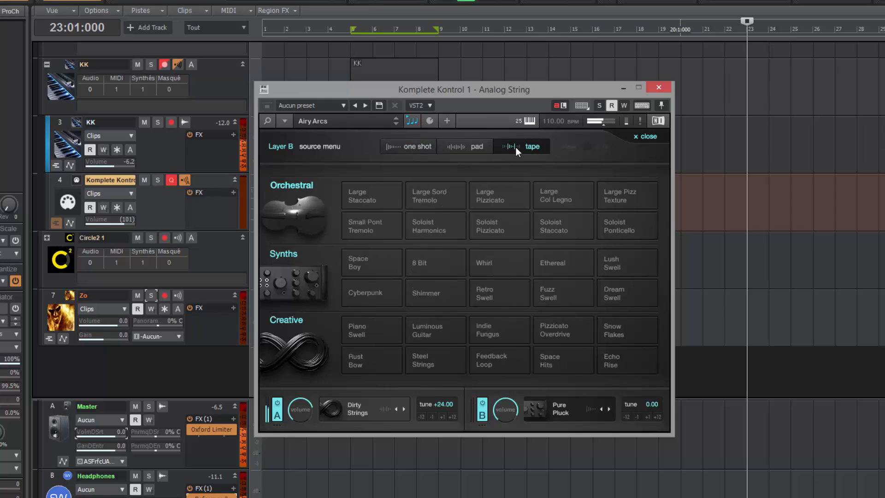
click(563, 303)
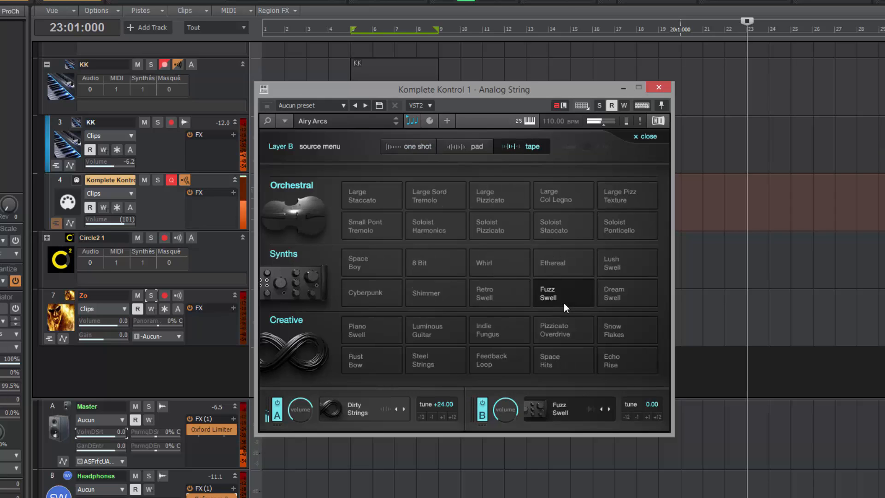
click(609, 274)
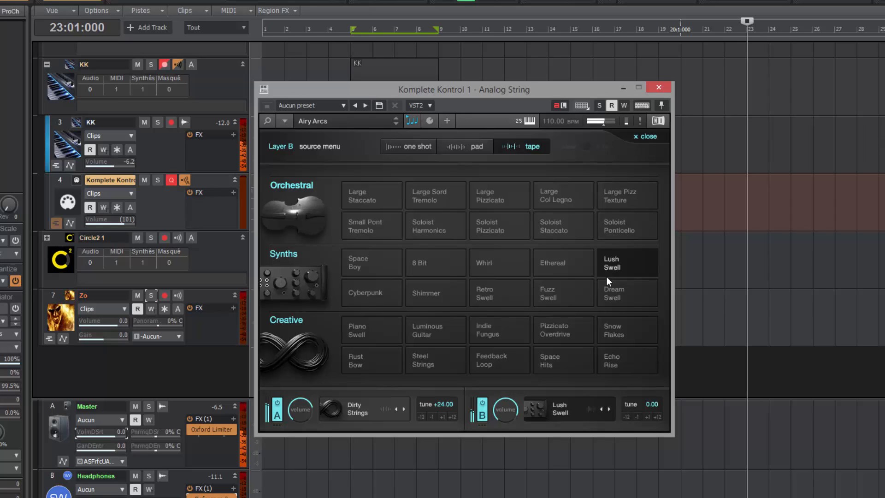
click(438, 263)
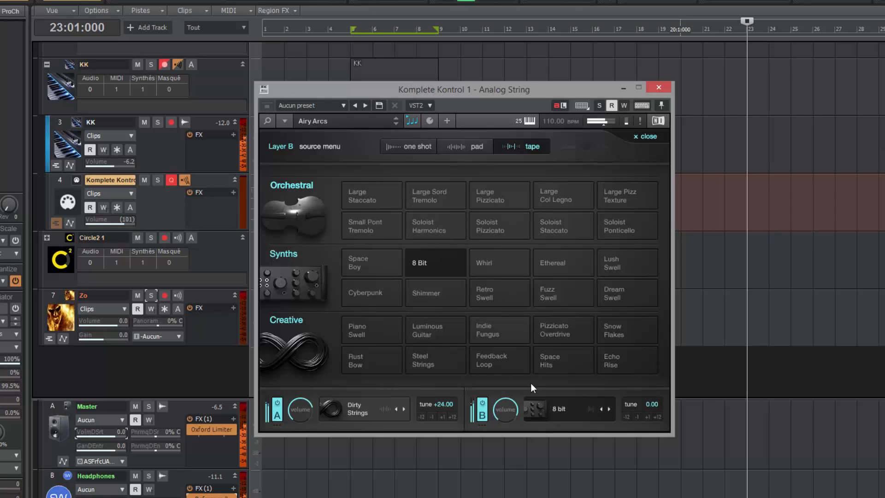
click(443, 268)
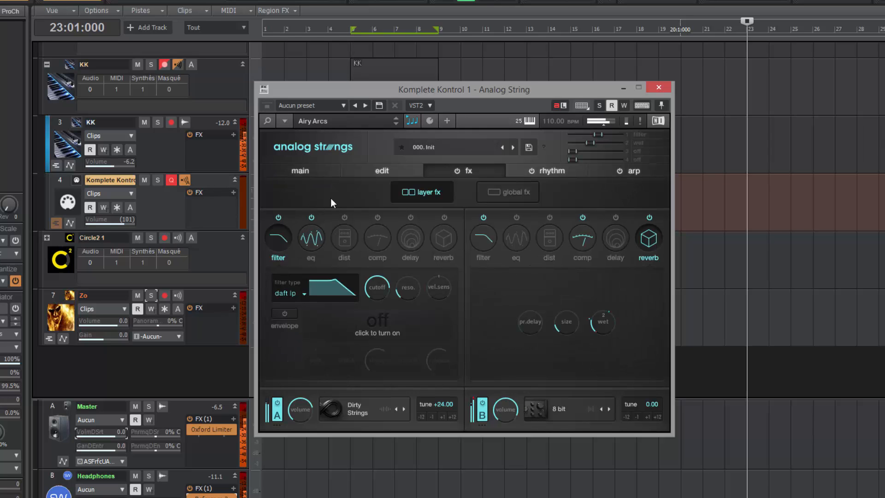
Step: On the main macro page, set the wet macro well past halfway and the filter macro around mid
click(305, 170)
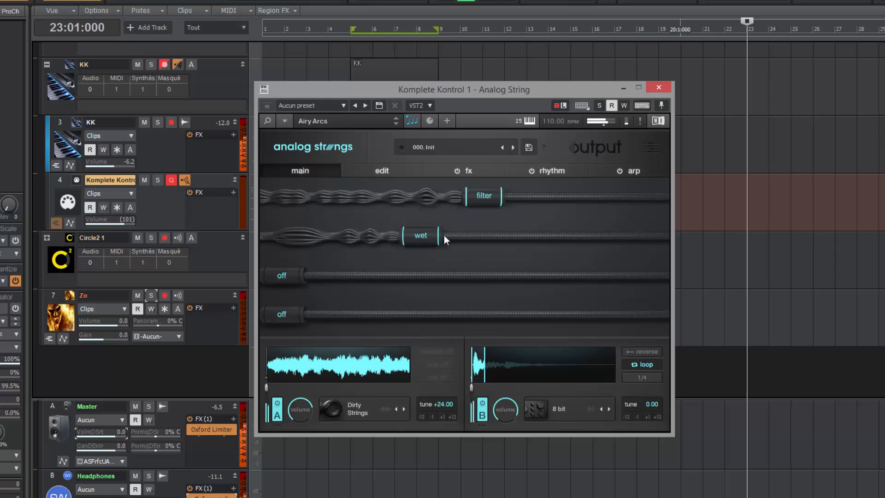
drag(424, 236, 291, 234)
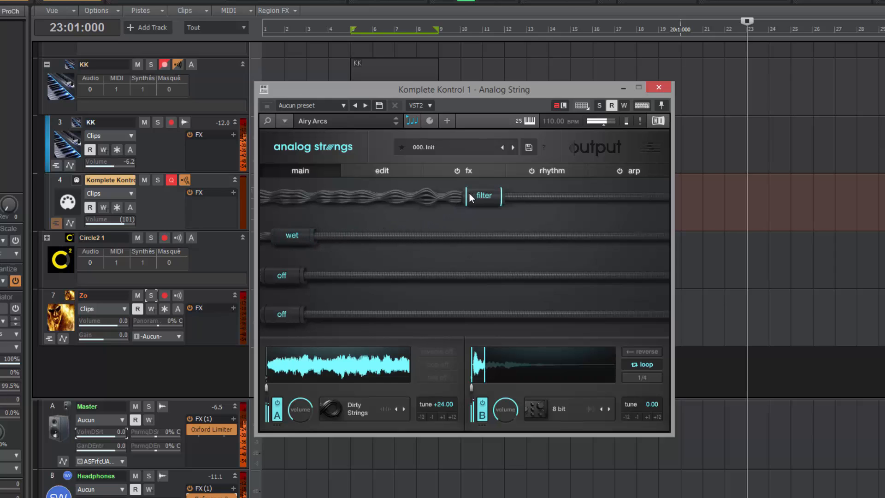
drag(470, 197, 376, 200)
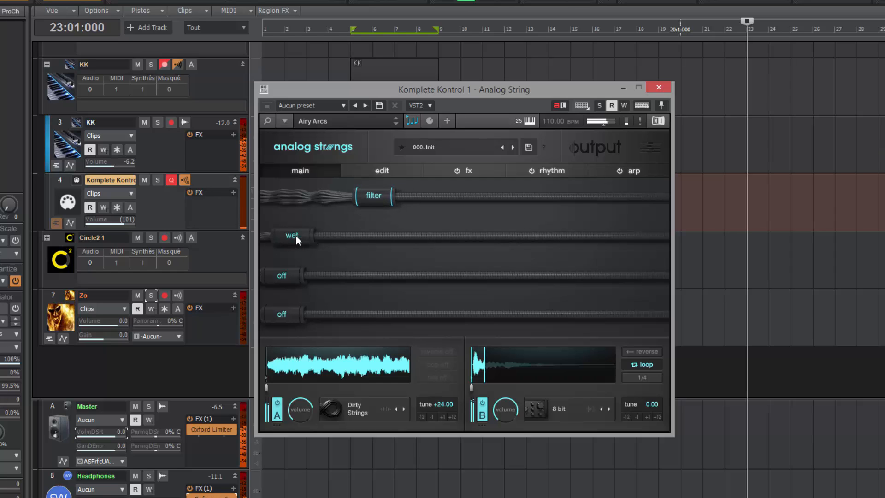
drag(319, 237, 511, 253)
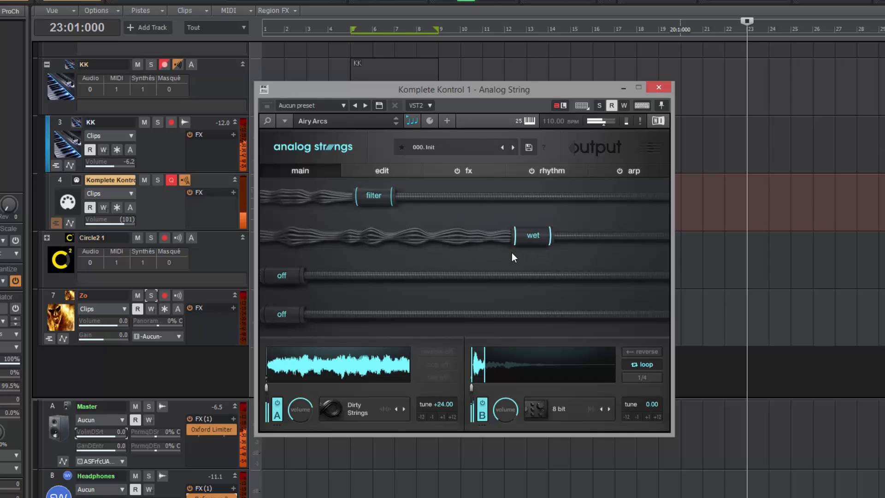
drag(376, 201, 409, 204)
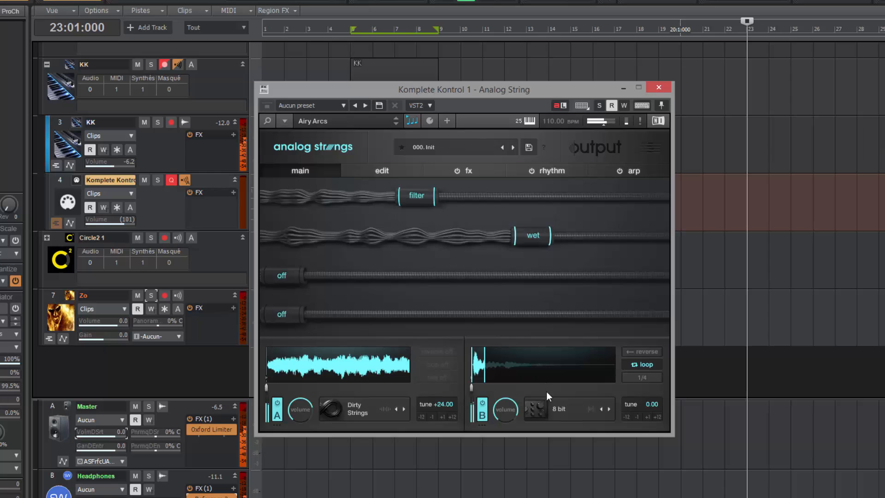
drag(516, 236, 459, 236)
drag(431, 206, 458, 201)
click(562, 410)
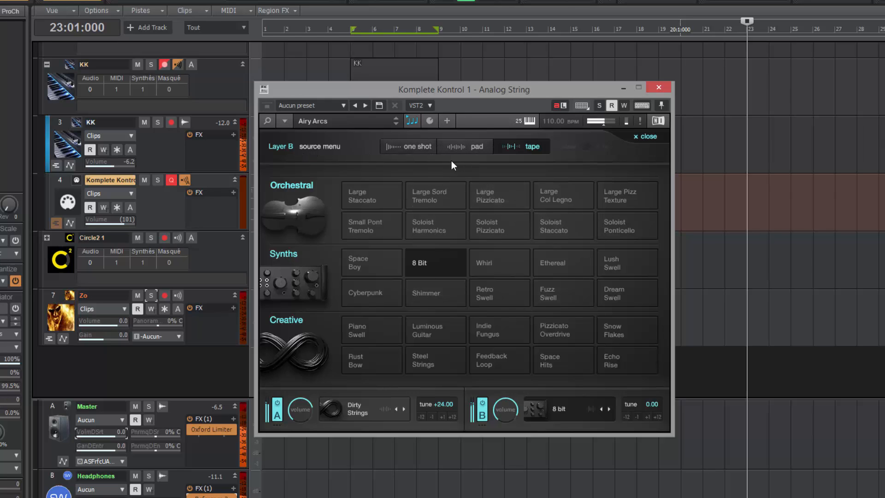
Step: Close Layer B's 8 Bit source list to get back to the main page
click(545, 411)
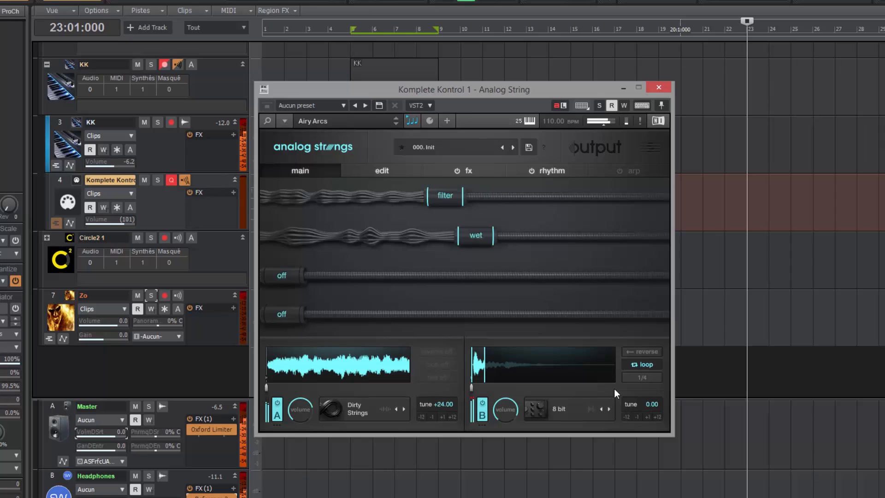
Step: Try 1/16, then set Layer B's 8 Bit loop rate to 1/8 instead of 1/4
click(649, 377)
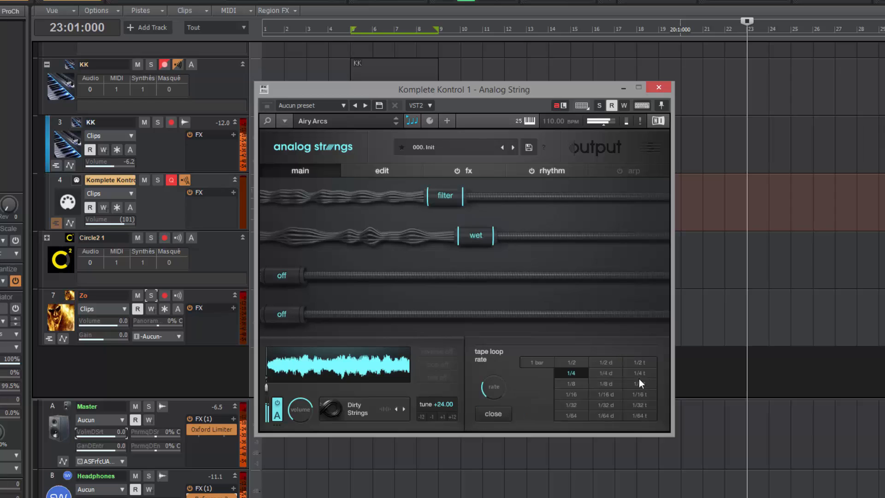
click(577, 394)
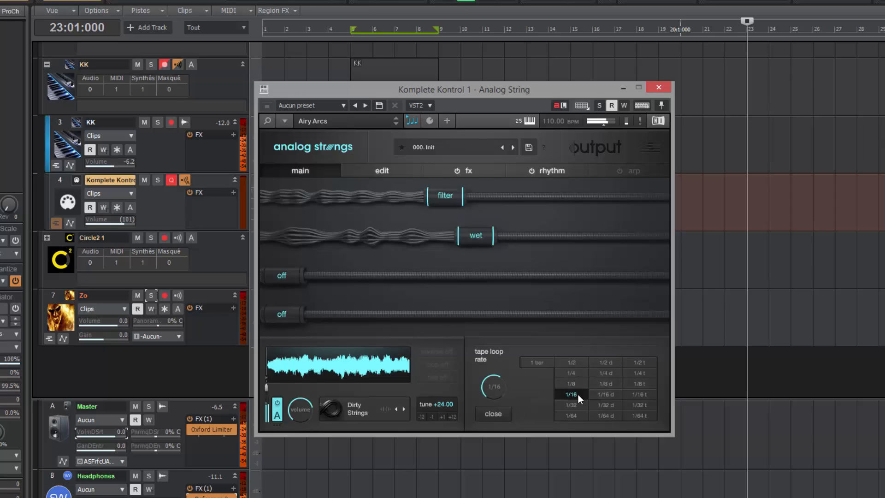
click(572, 384)
click(493, 413)
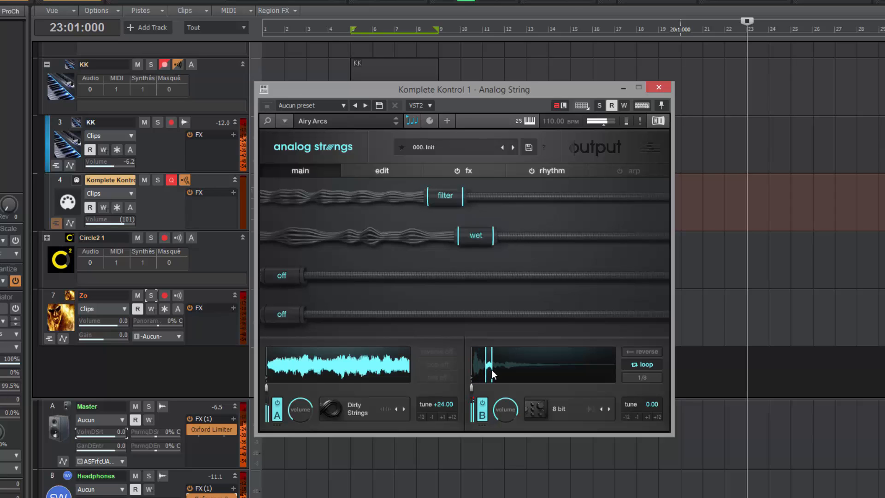
Step: Drag Layer B's start marker slightly right and reverse the 8 Bit loop
drag(492, 370, 496, 371)
click(648, 352)
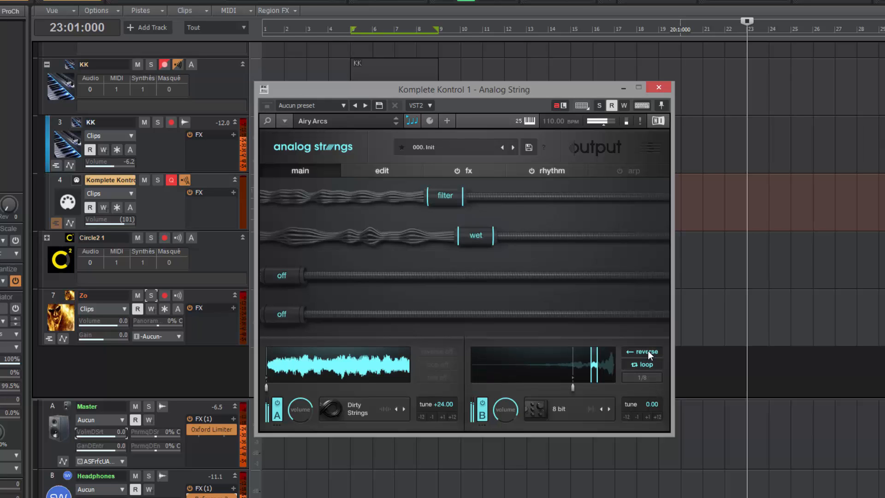